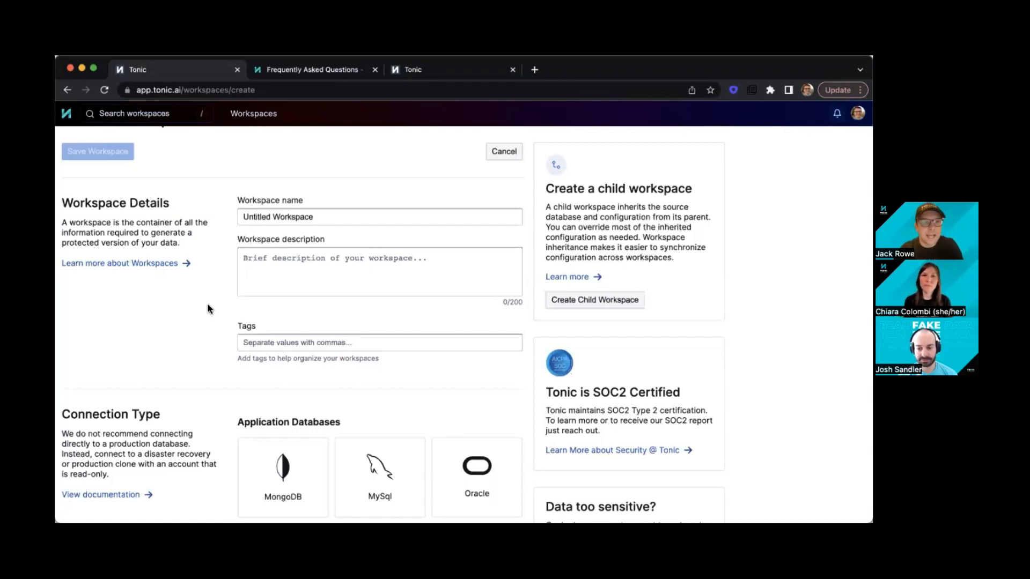
Review the new workspace form's details section and its connection types for application databases, warehouses and Spark.
scroll(209, 309, down, 3)
scroll(210, 309, down, 7)
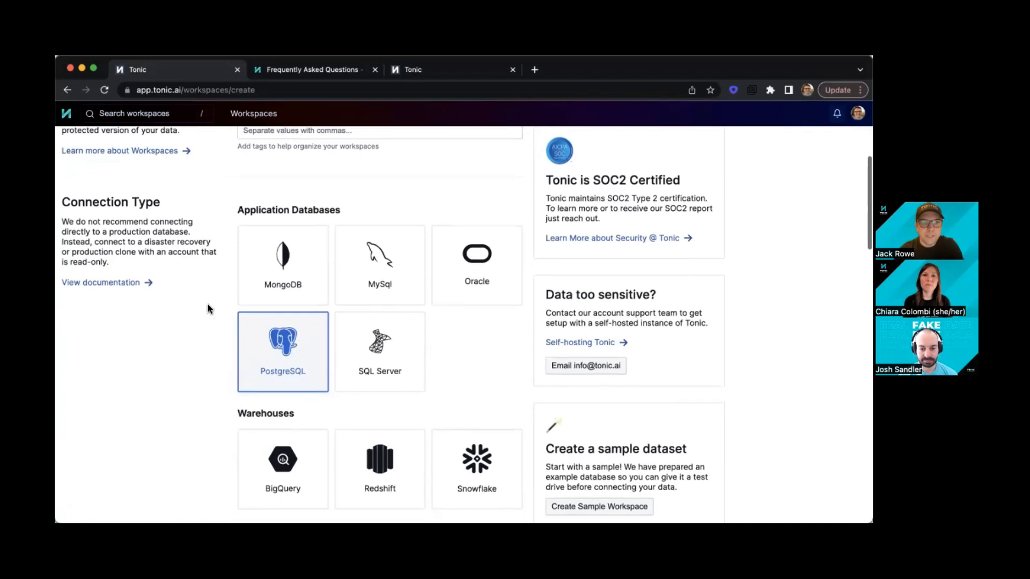
scroll(209, 309, down, 8)
scroll(209, 309, down, 8)
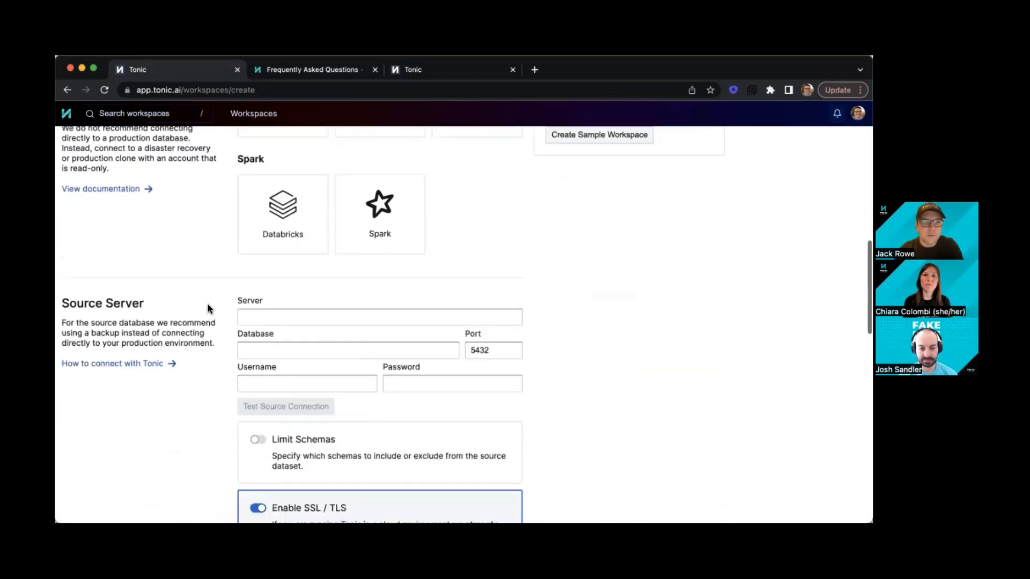
scroll(209, 309, up, 12)
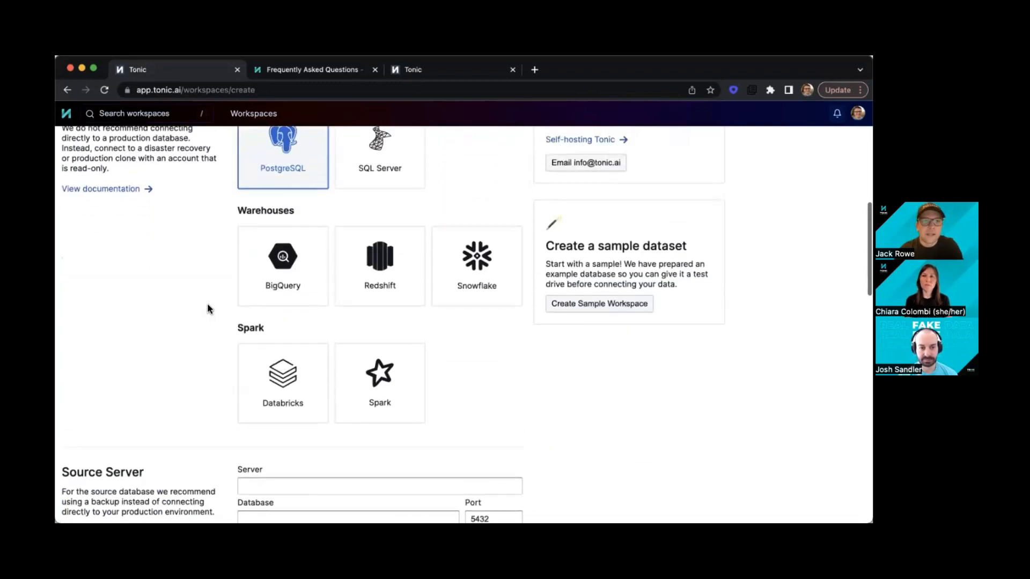
scroll(209, 309, up, 1)
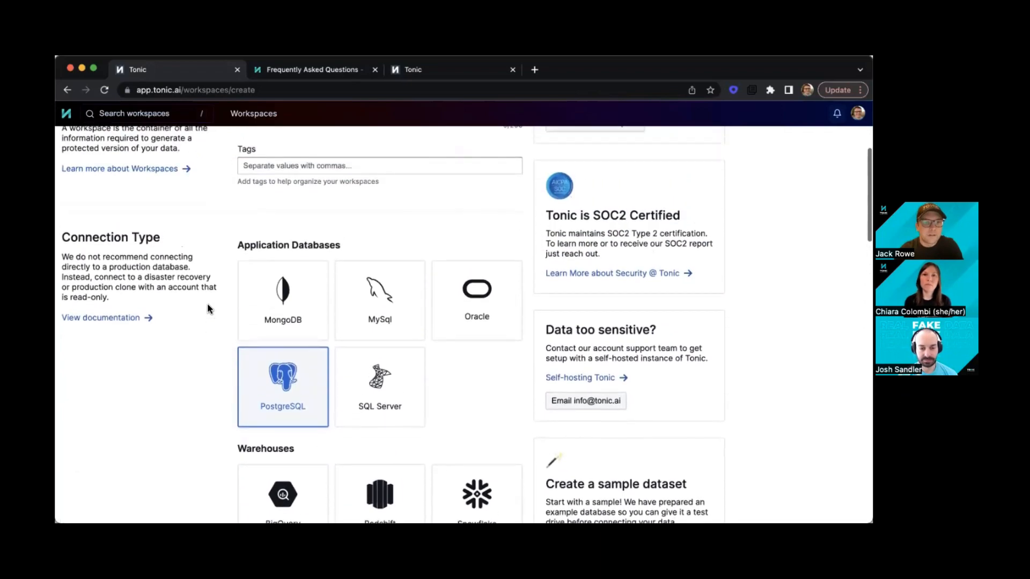
scroll(209, 309, up, 1)
scroll(209, 309, down, 1)
scroll(209, 309, down, 2)
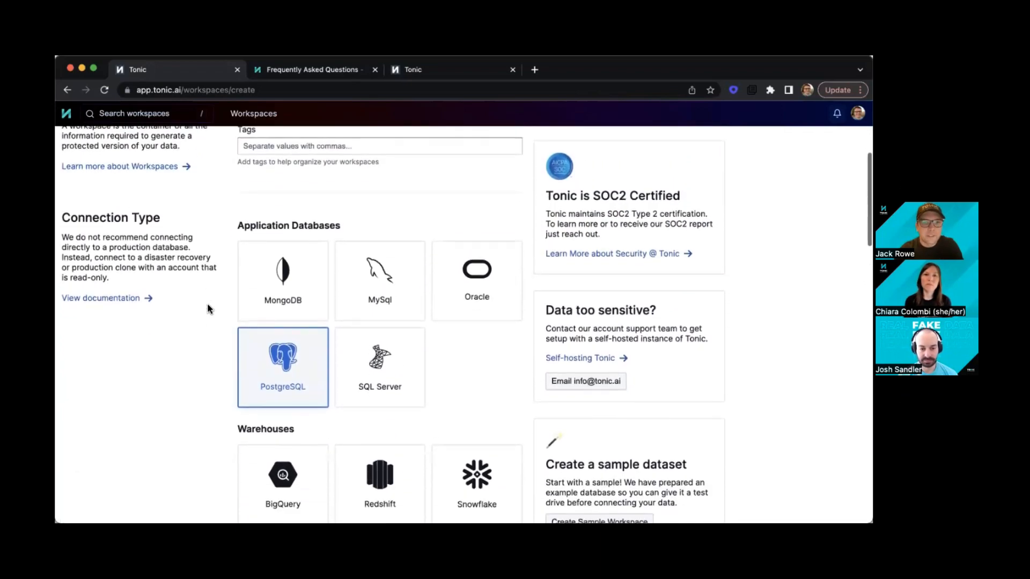
Examine the source server connection fields, and check the Frequently Asked Questions page for the static IP addresses to allowlist.
scroll(262, 349, down, 14)
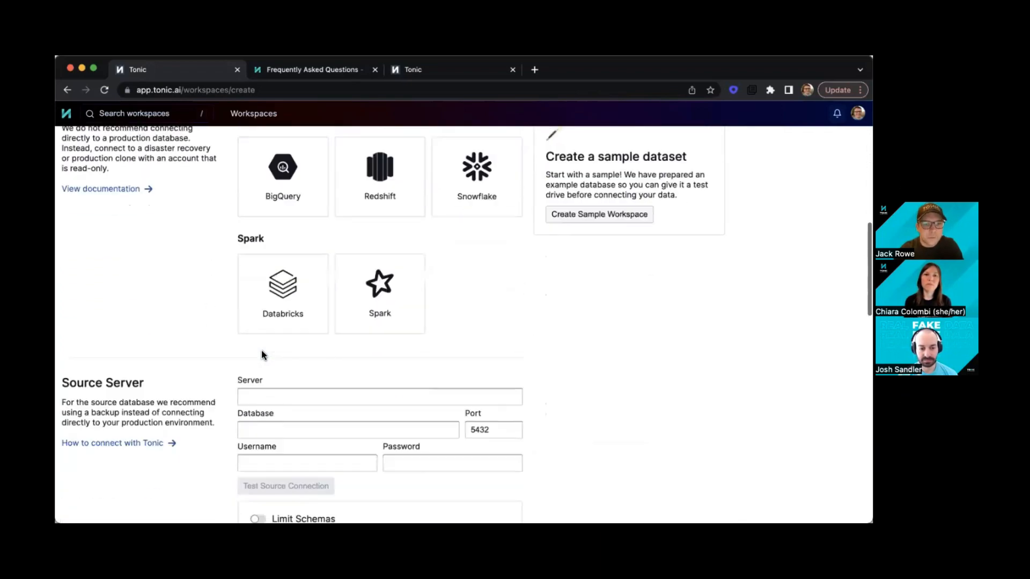
scroll(226, 357, down, 2)
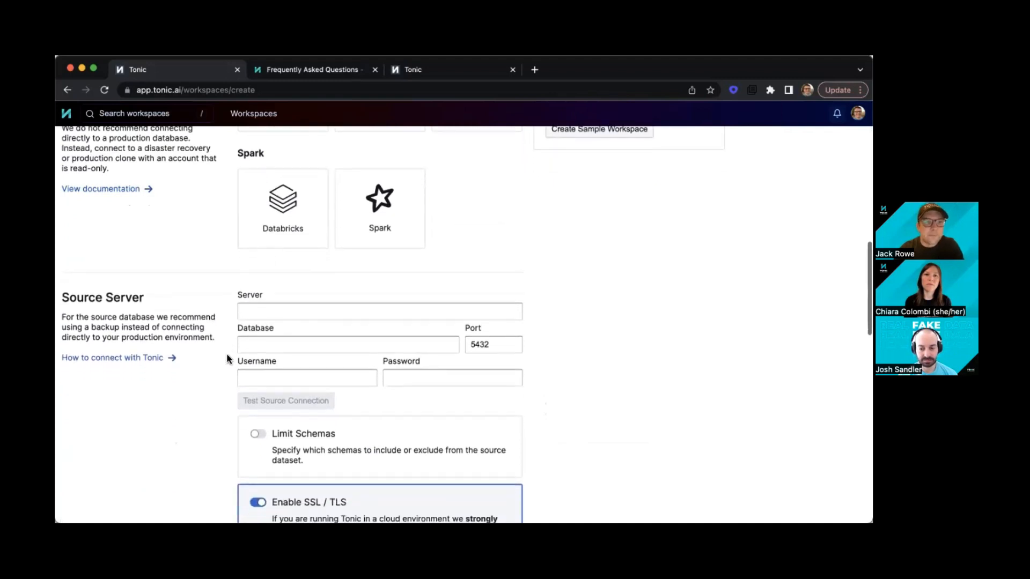
scroll(226, 357, down, 1)
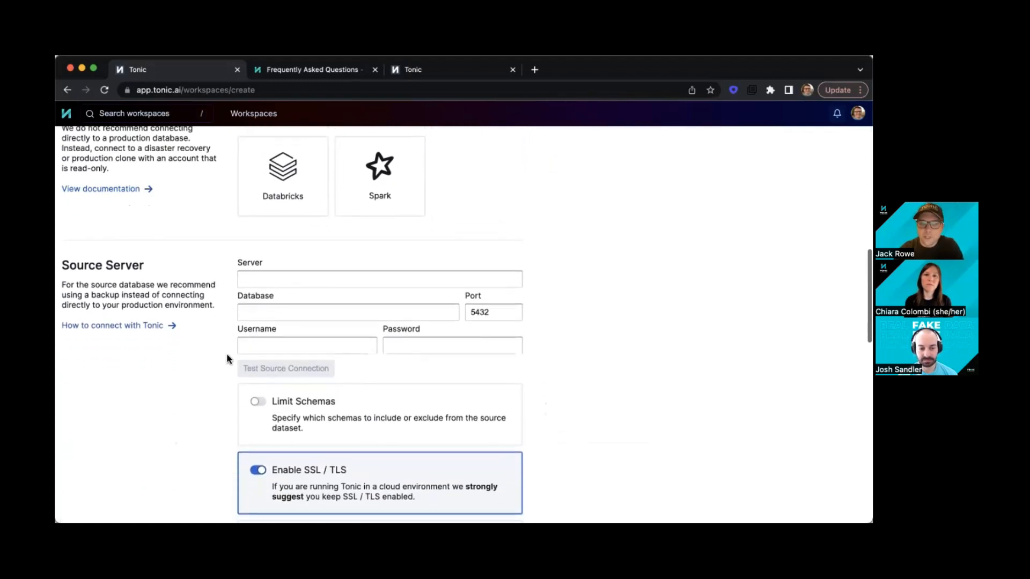
scroll(227, 356, down, 2)
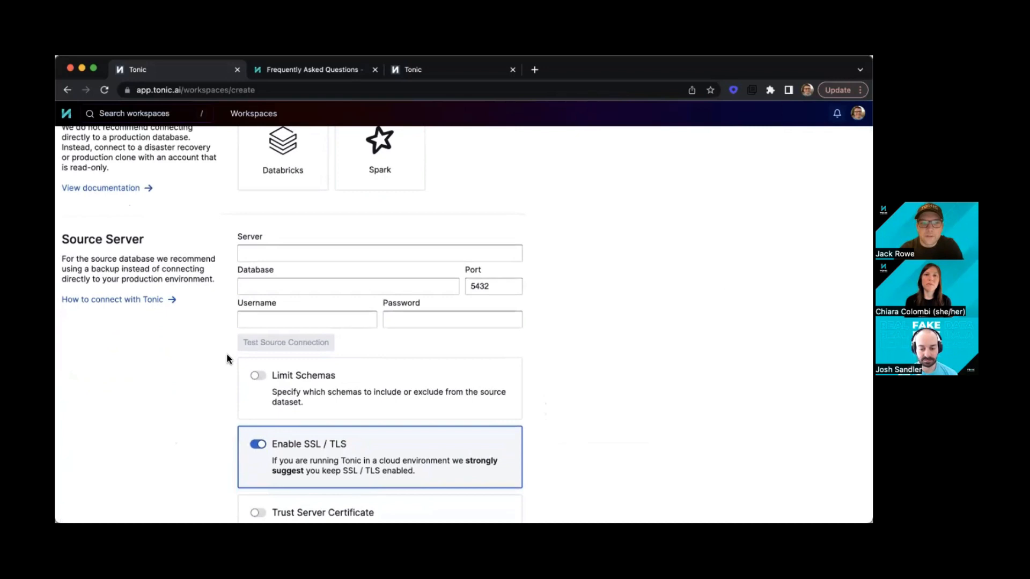
scroll(228, 358, up, 1)
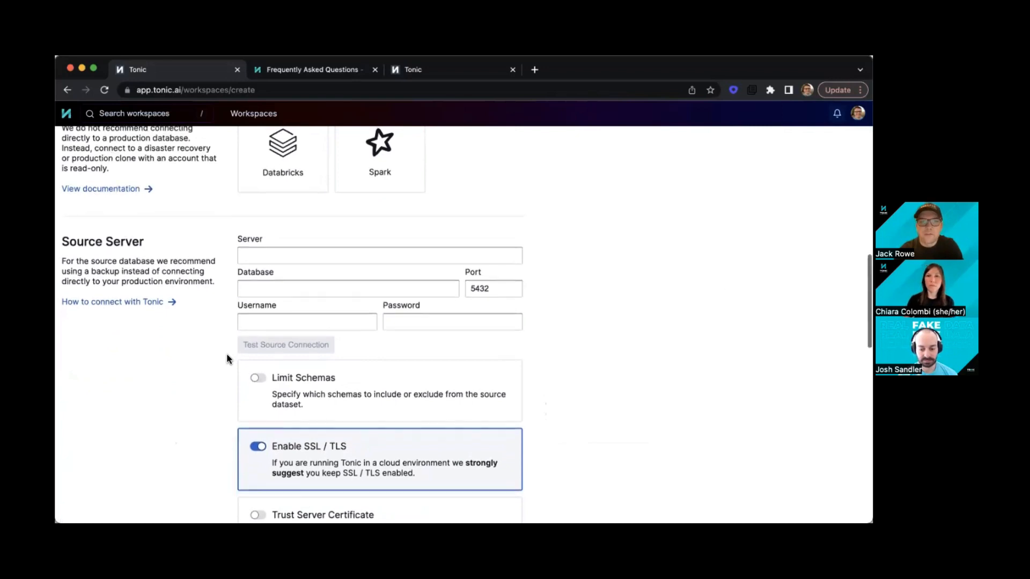
scroll(226, 353, down, 1)
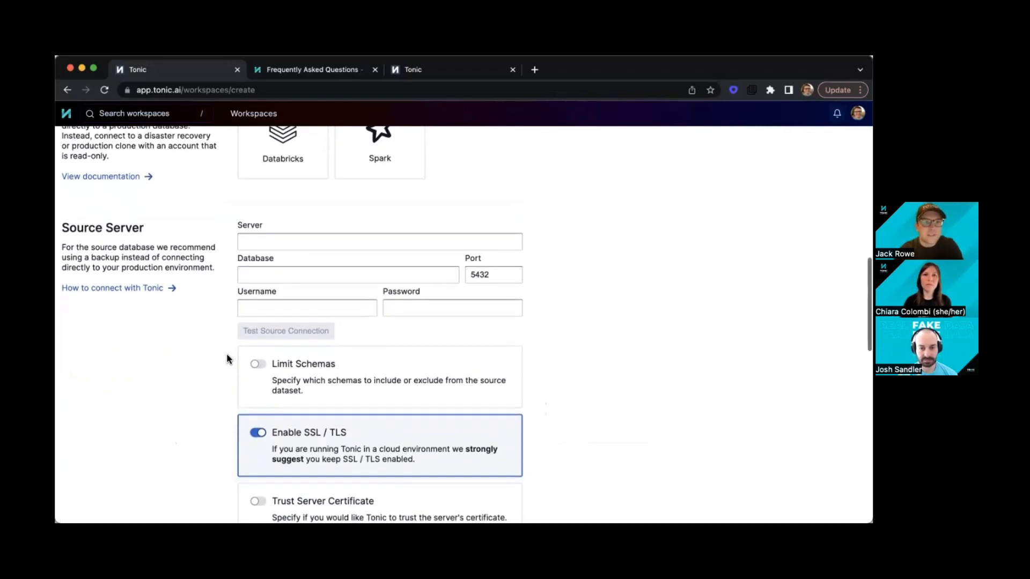
click(310, 73)
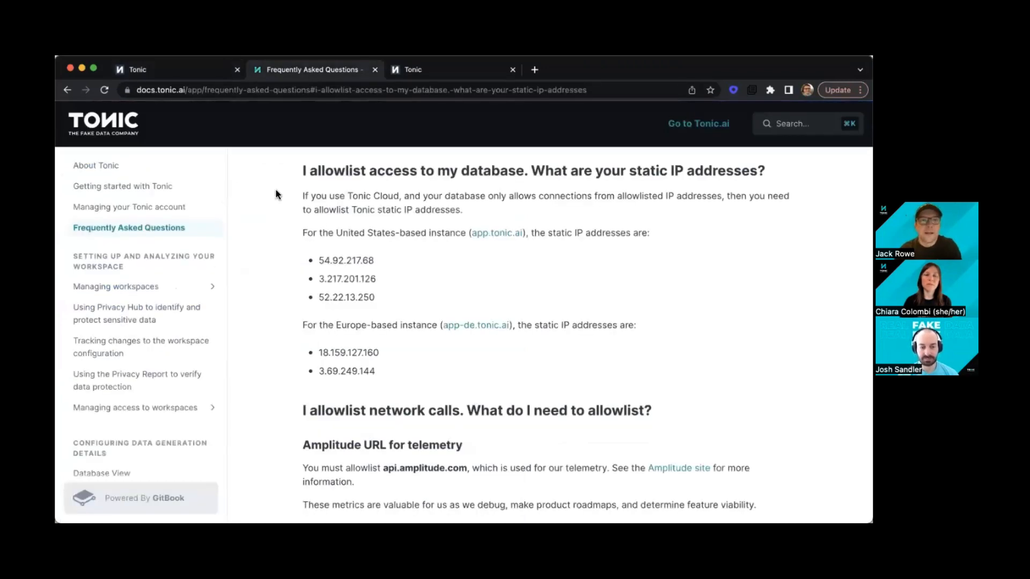
click(193, 73)
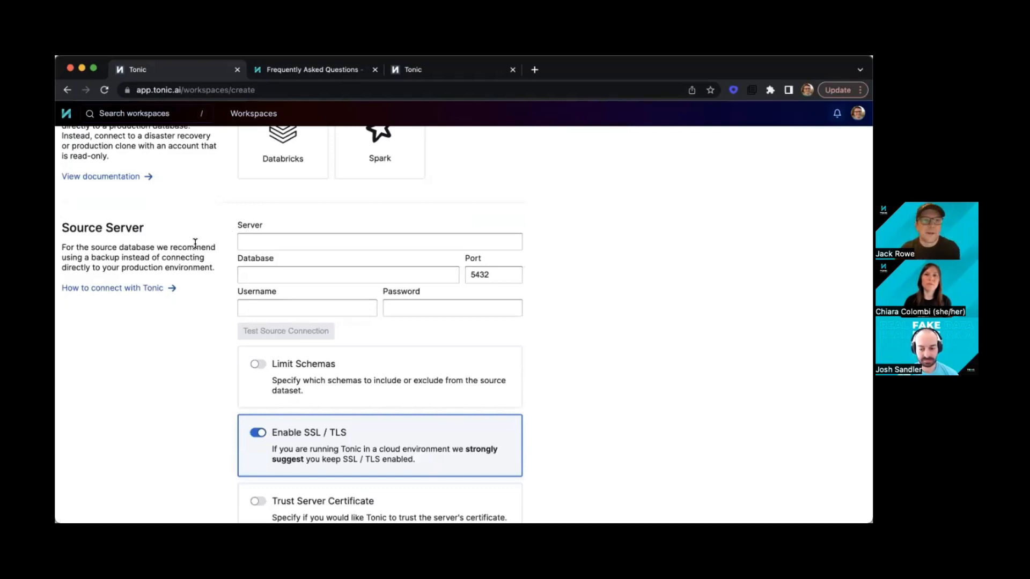
Review the remaining source server options and the destination server settings of the new workspace form.
scroll(191, 293, down, 2)
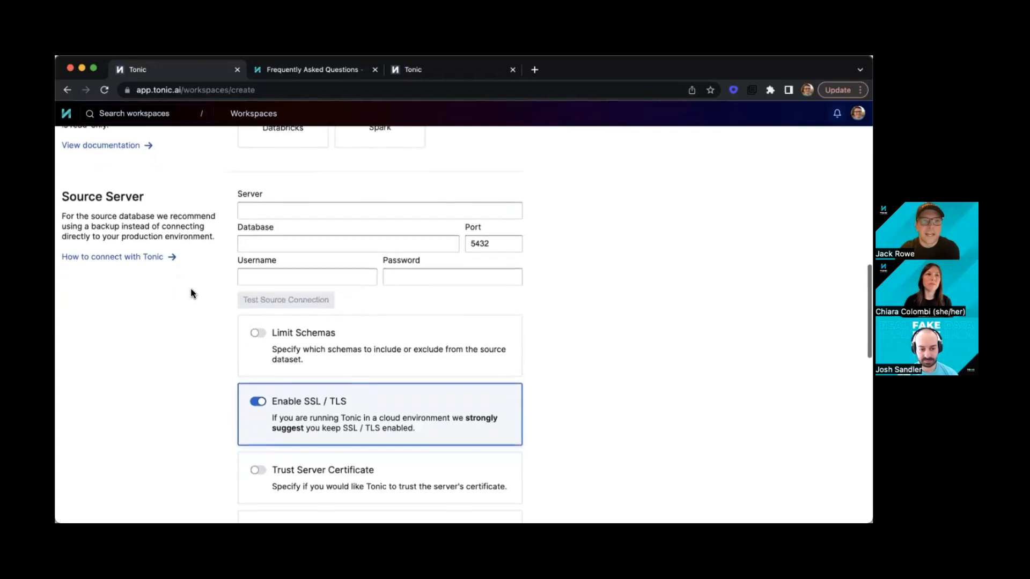
scroll(192, 293, down, 1)
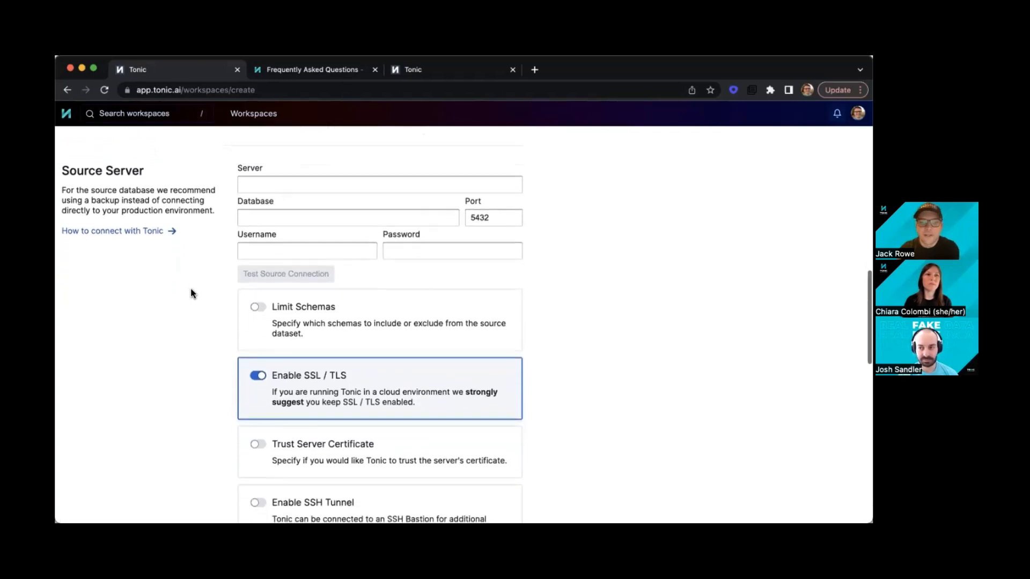
scroll(192, 293, down, 12)
scroll(191, 292, down, 8)
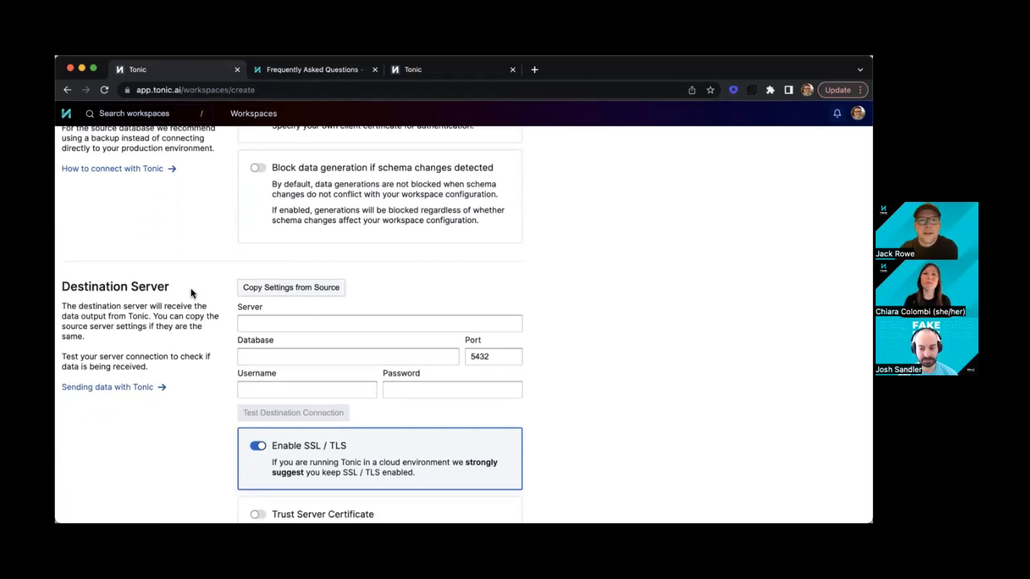
Go back over the connection types and the alternatives offered for creating child or sample workspaces.
scroll(191, 293, up, 10)
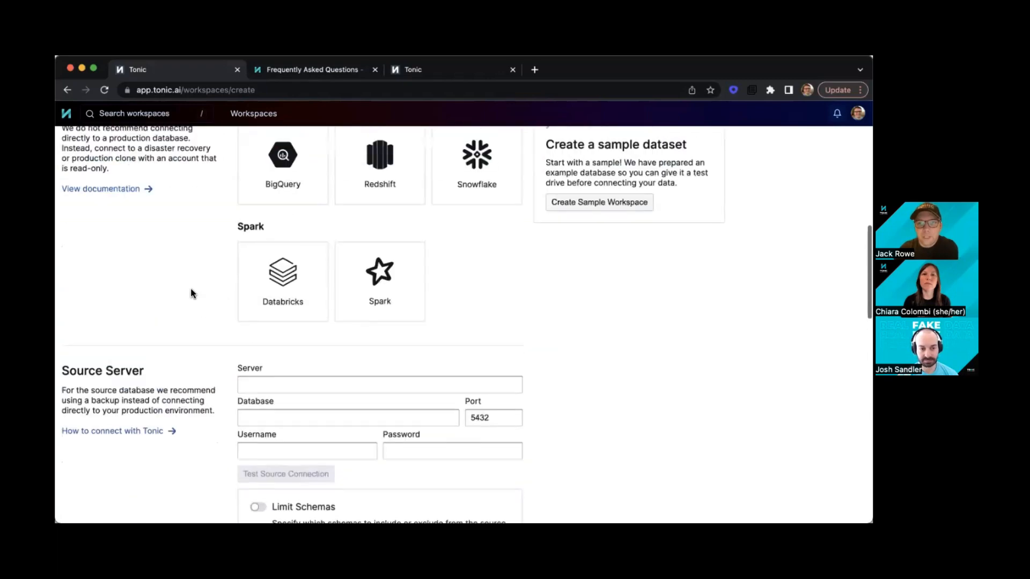
scroll(191, 292, up, 5)
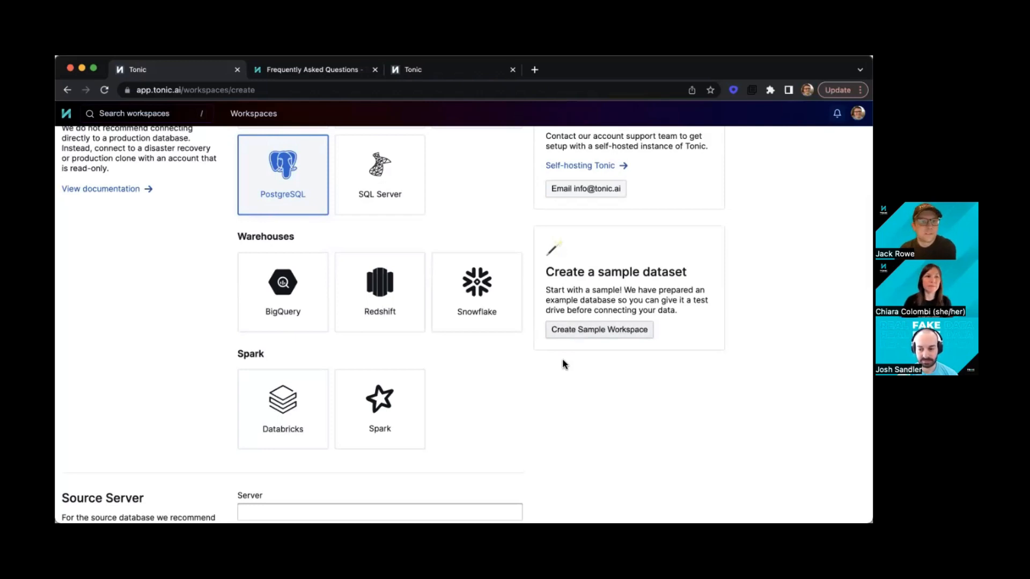
scroll(505, 394, up, 3)
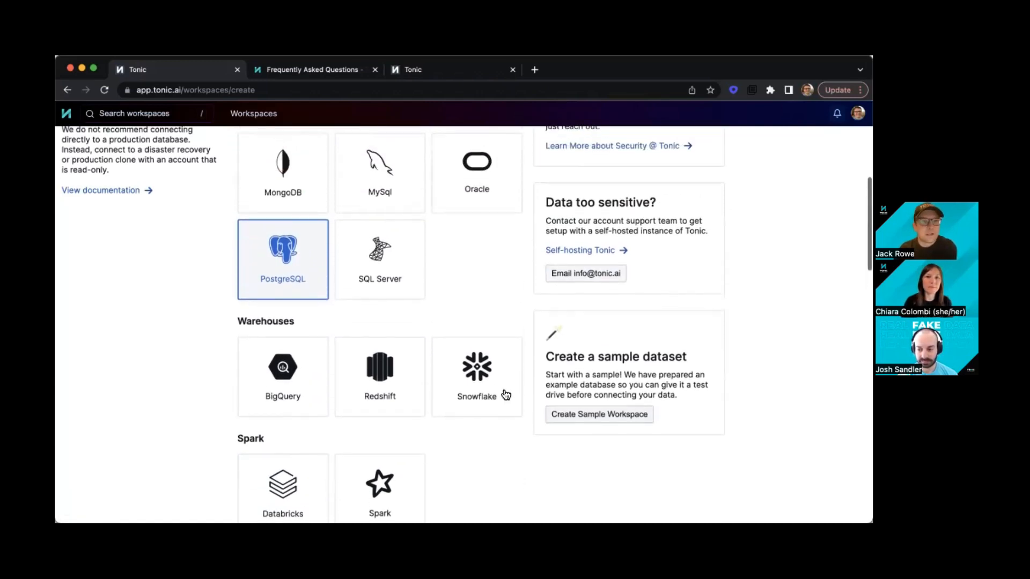
scroll(506, 394, down, 1)
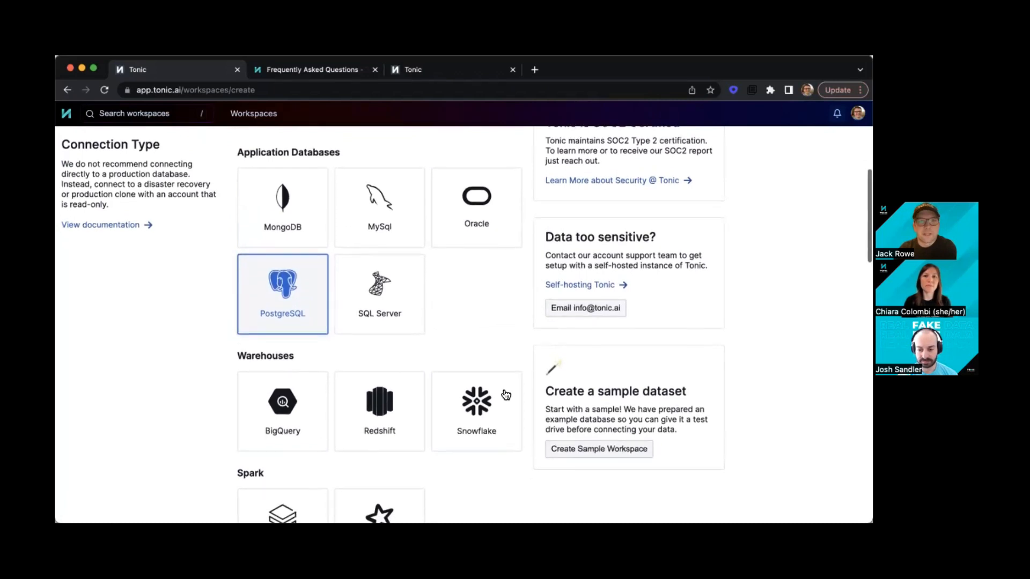
scroll(513, 369, up, 2)
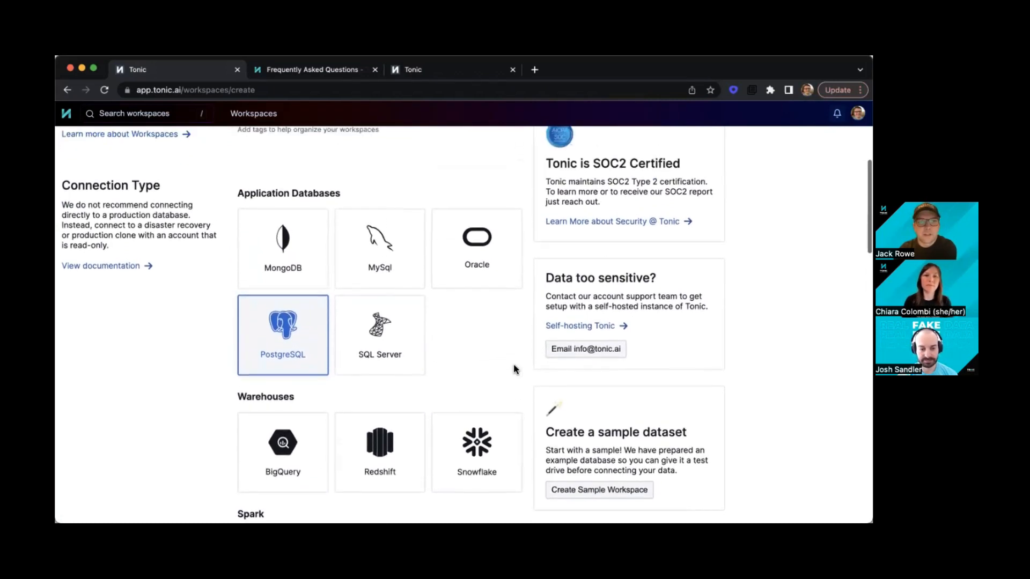
scroll(513, 365, up, 2)
scroll(514, 365, up, 5)
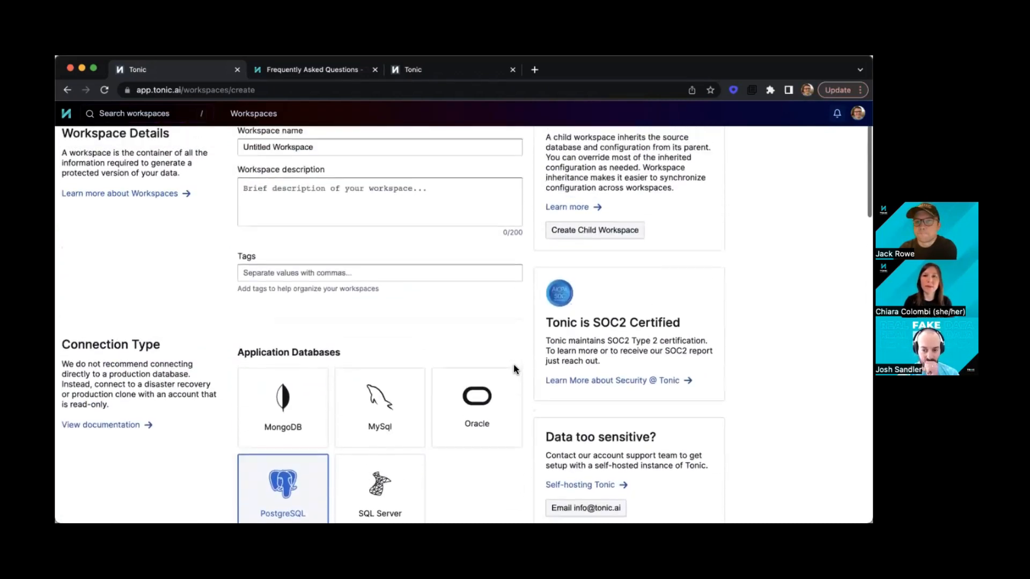
Create a sample workspace named with the owner's first name followed by "Sandbox".
scroll(514, 369, down, 6)
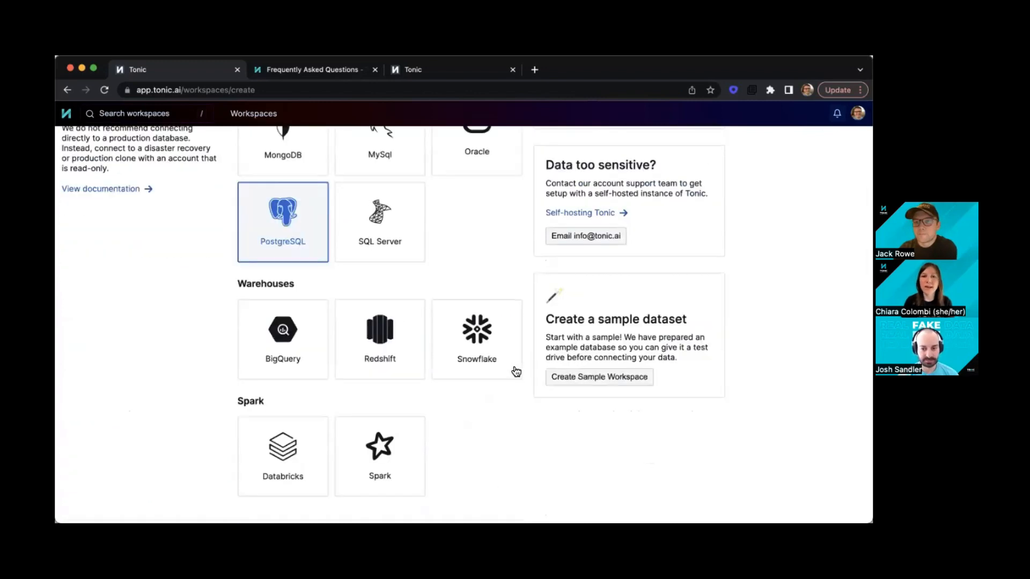
click(578, 377)
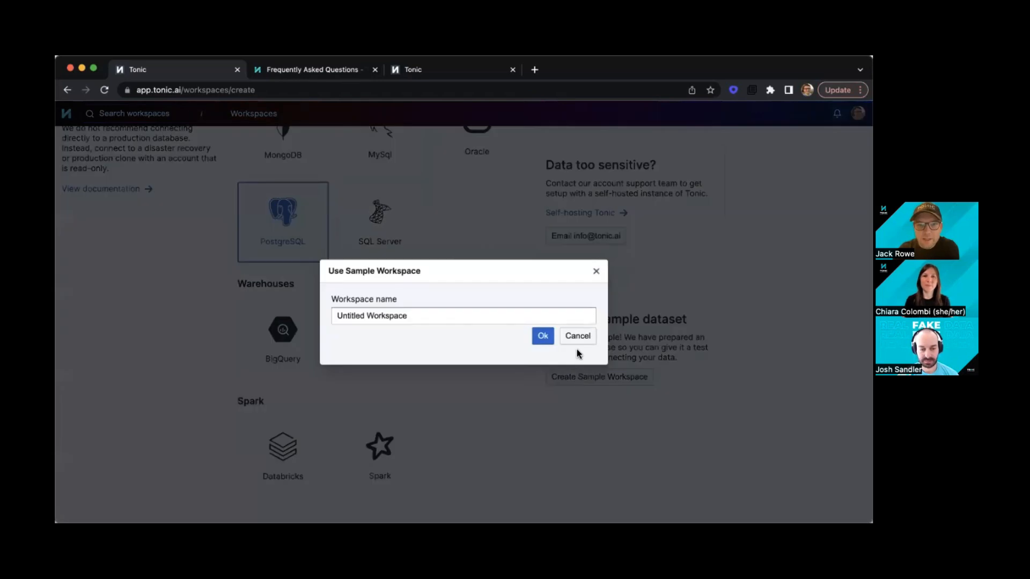
triple_click(500, 316)
key(BackSpace)
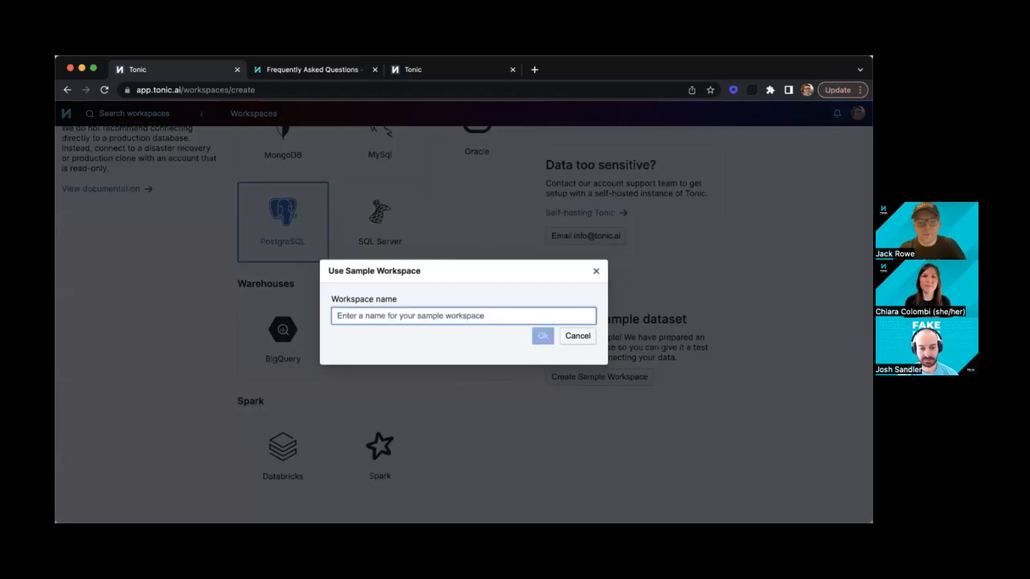
text(Jack San)
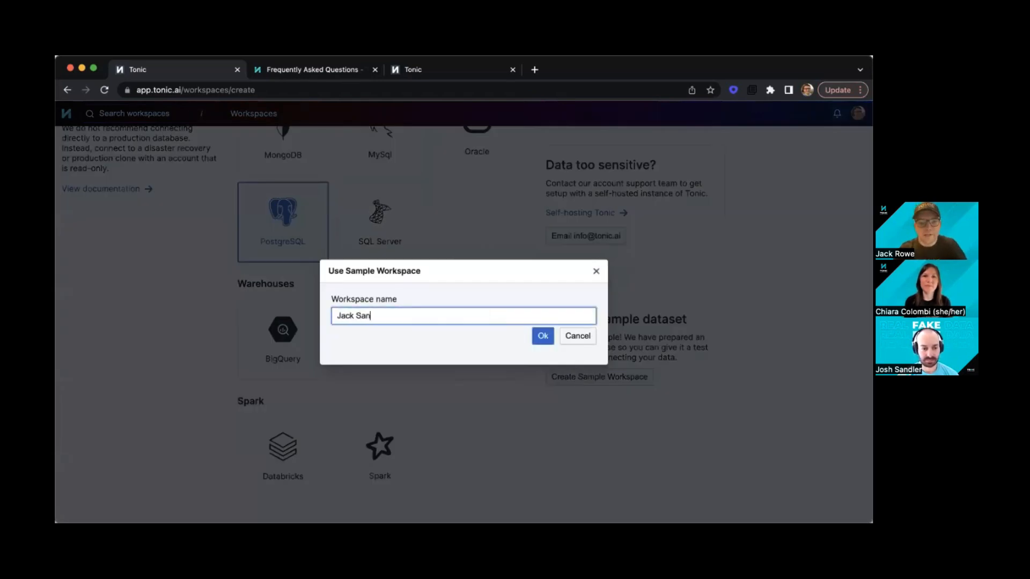
text(dbox)
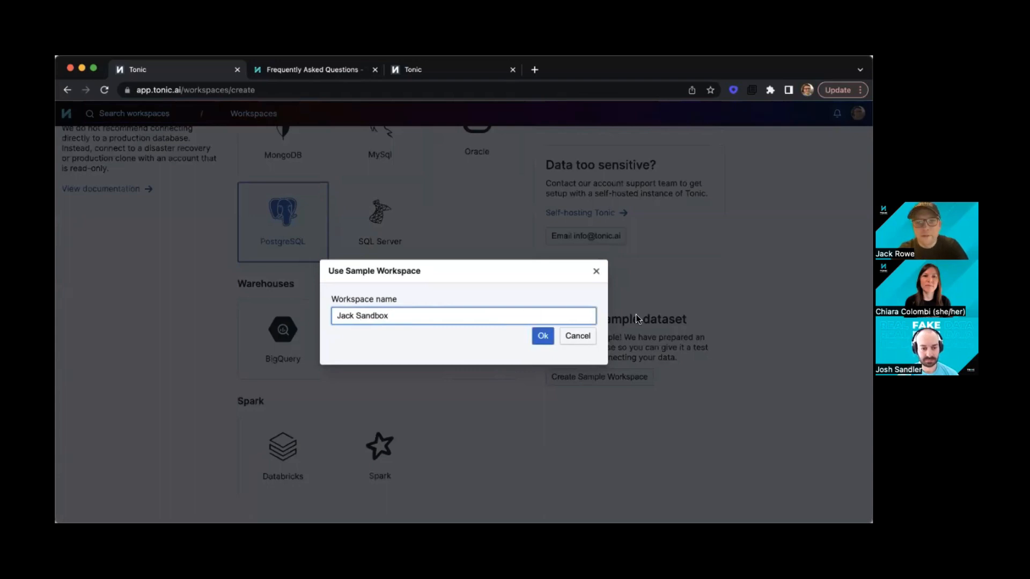
click(543, 339)
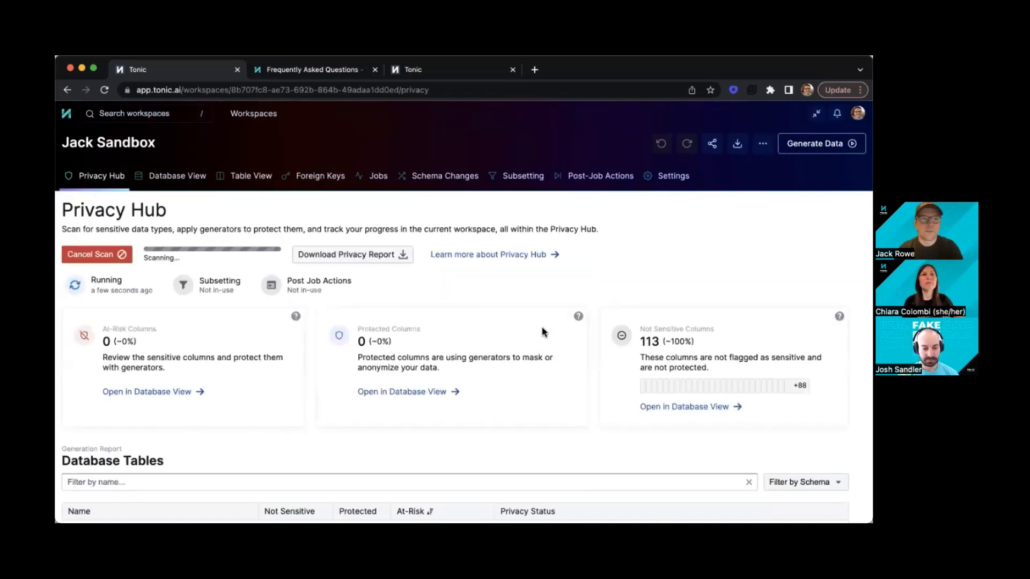
Examine the Privacy Hub's sensitivity scan summary and the privacy status of the listed database tables.
scroll(531, 321, down, 1)
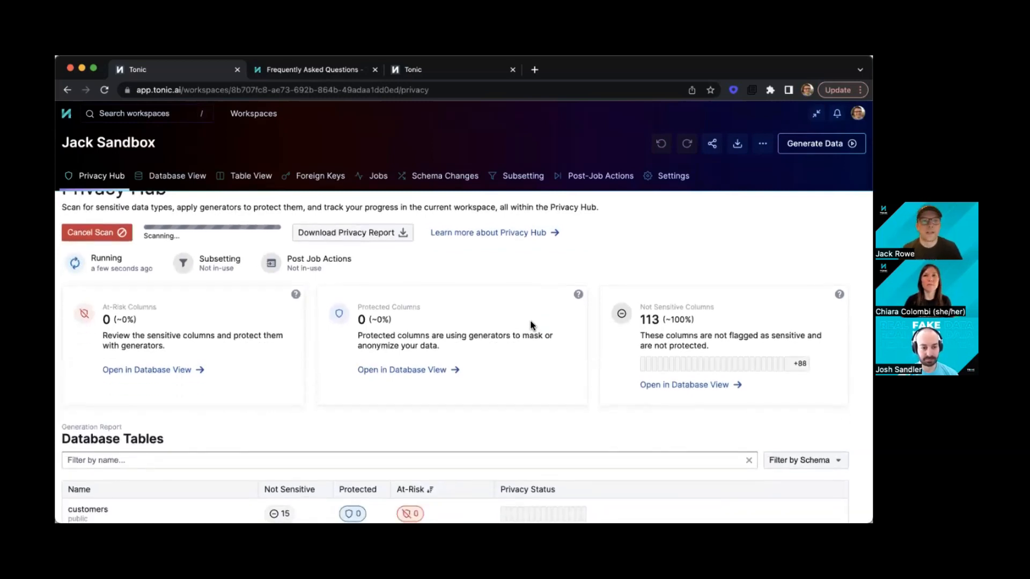
scroll(531, 324, up, 1)
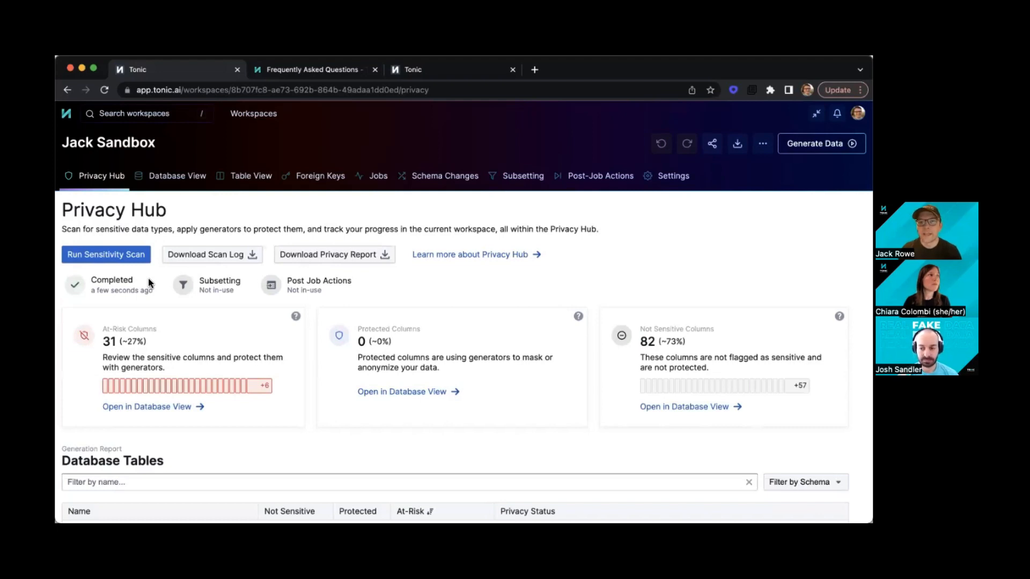
scroll(149, 283, down, 3)
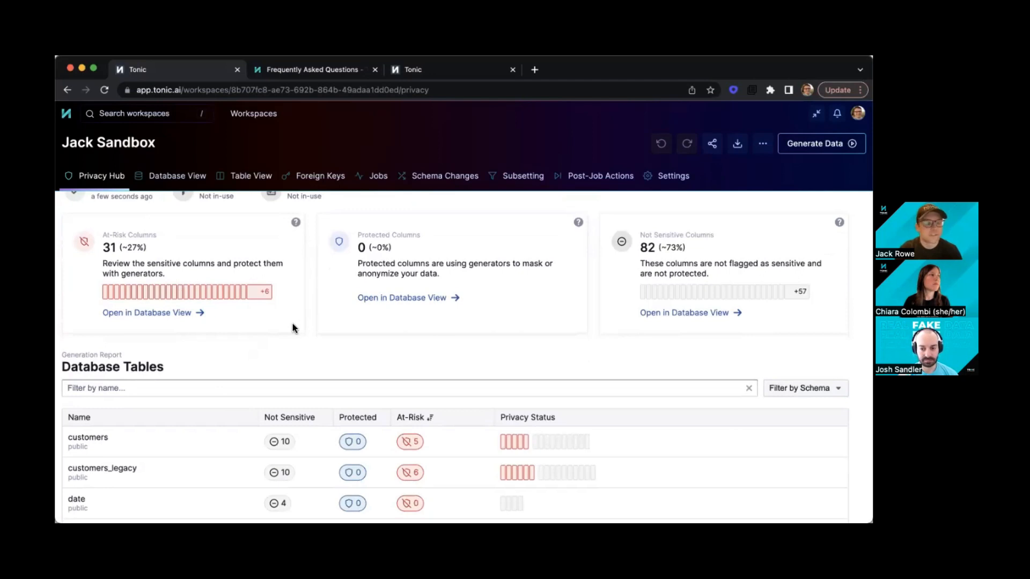
scroll(294, 328, down, 1)
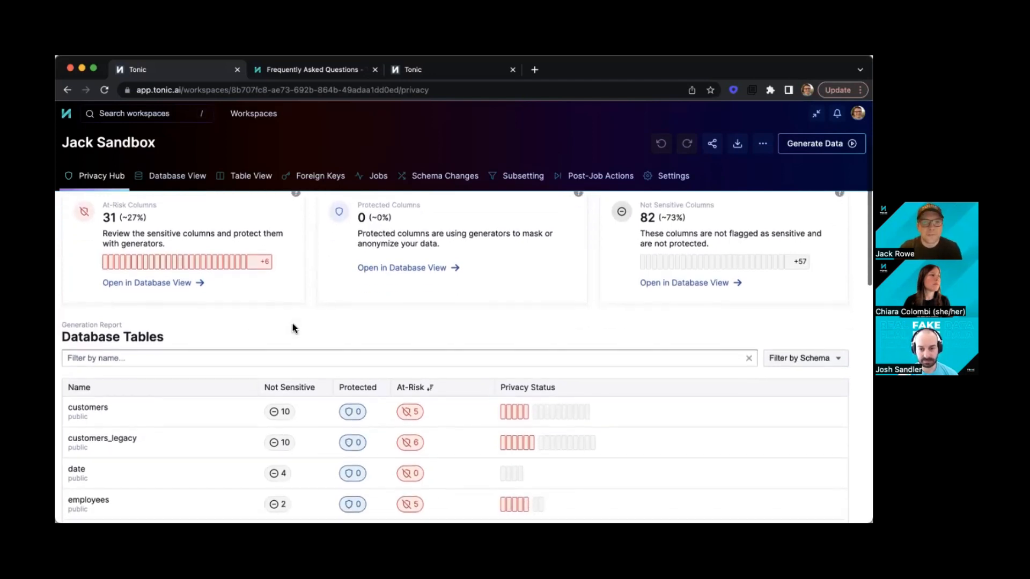
scroll(294, 328, down, 1)
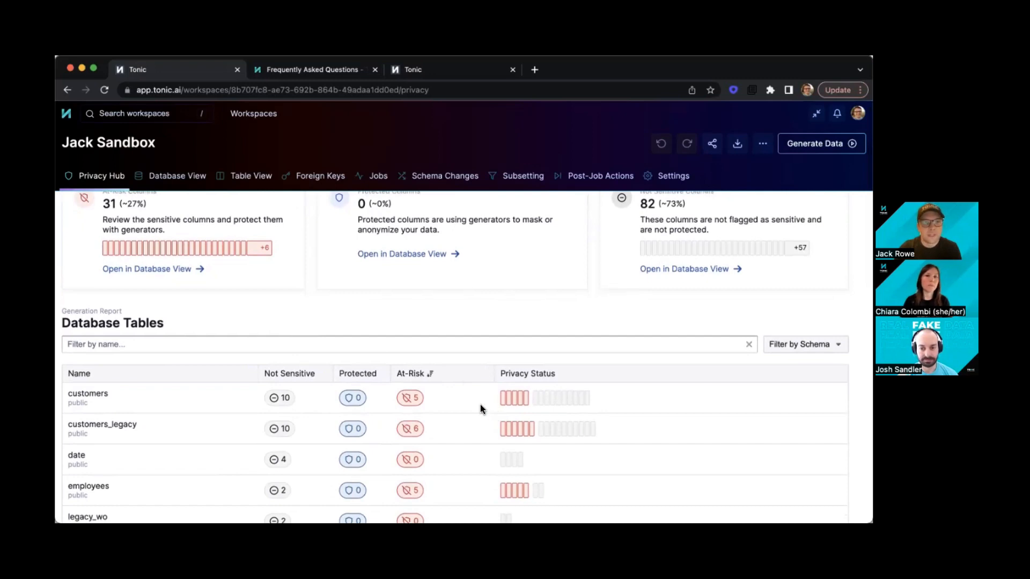
Open the privacy and generator settings for the at-risk Email column of the customers table.
mouse_move(503, 406)
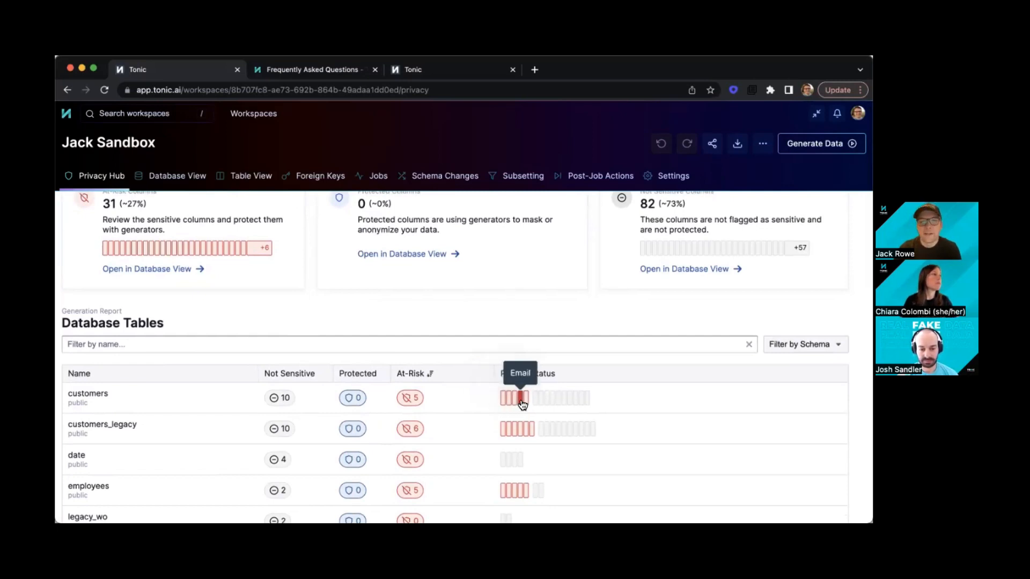
click(522, 402)
scroll(554, 301, up, 1)
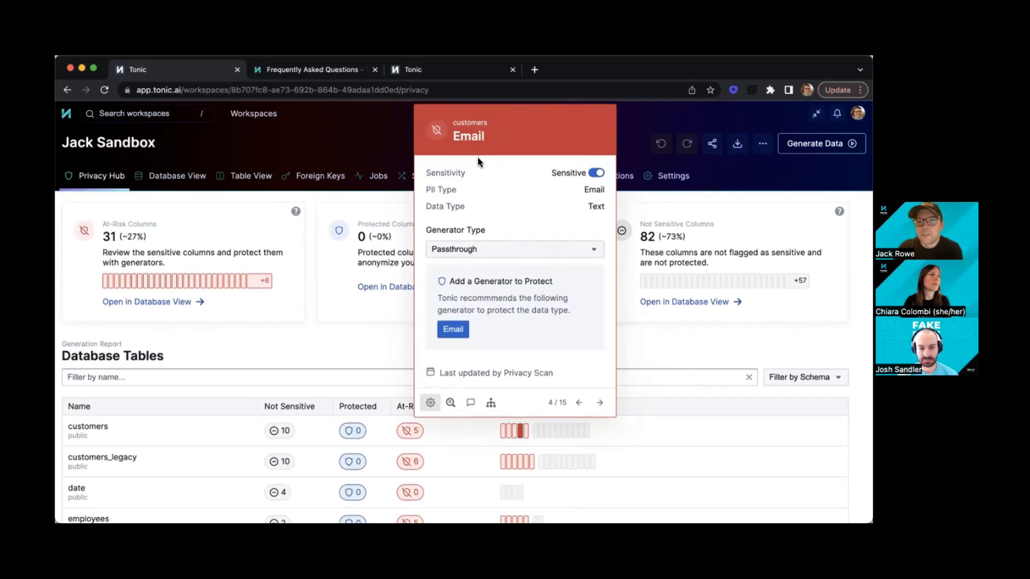
Apply the recommended Email generator to the Email column of the customers table.
click(459, 331)
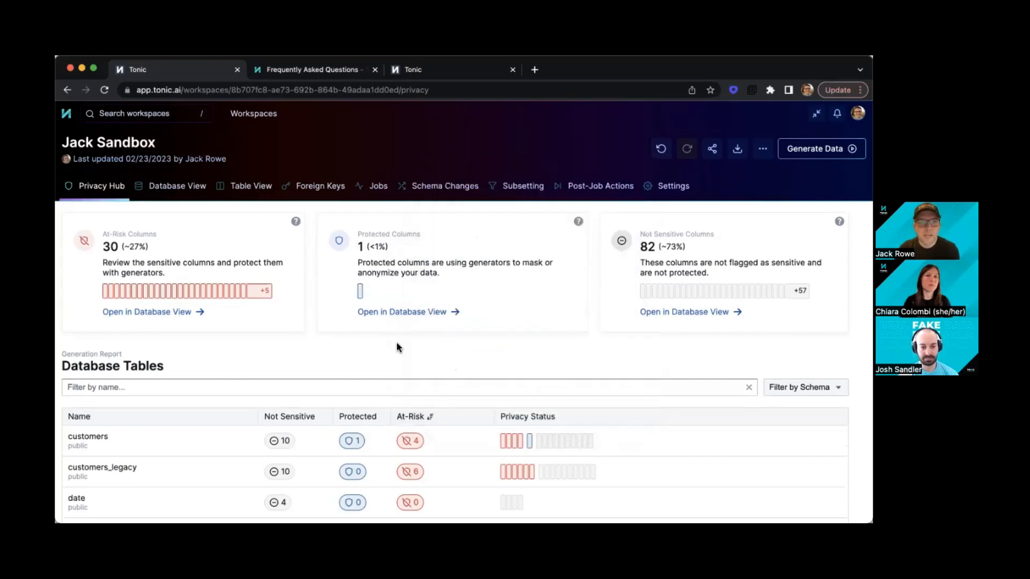
Examine the at-risk, protected and not-sensitive column summaries and the privacy status of each database table.
scroll(469, 355, down, 1)
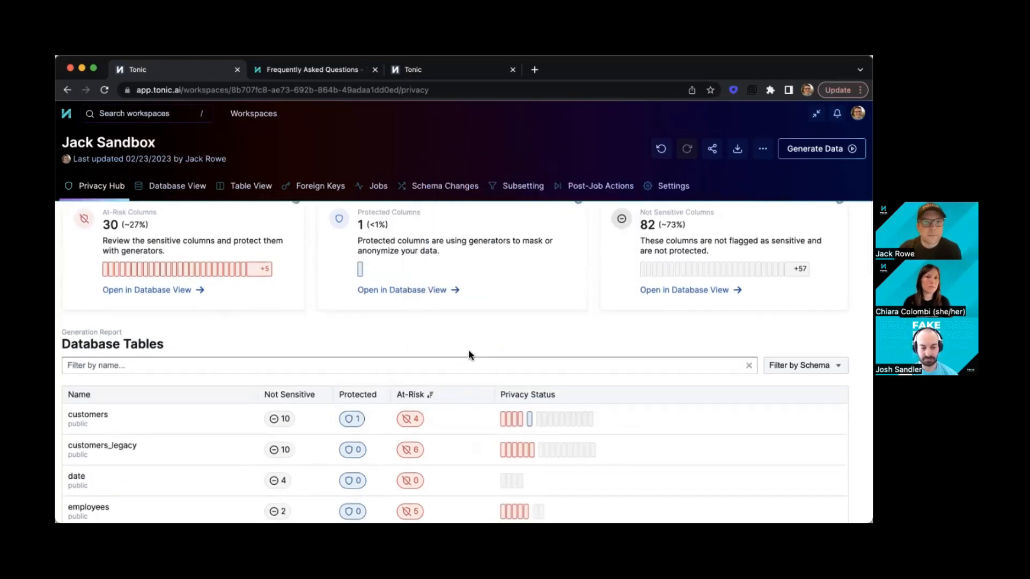
scroll(468, 350, down, 1)
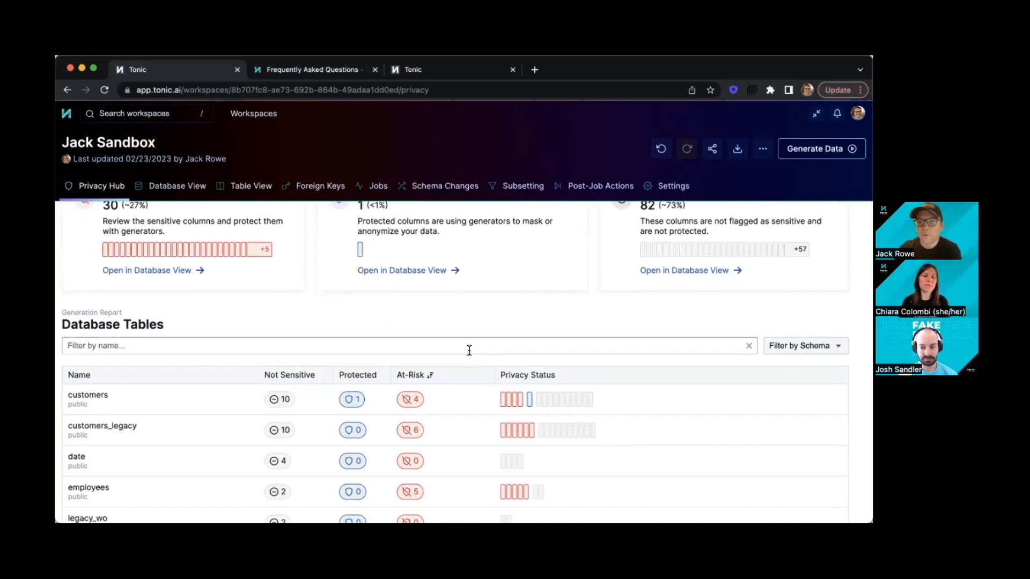
scroll(470, 350, down, 1)
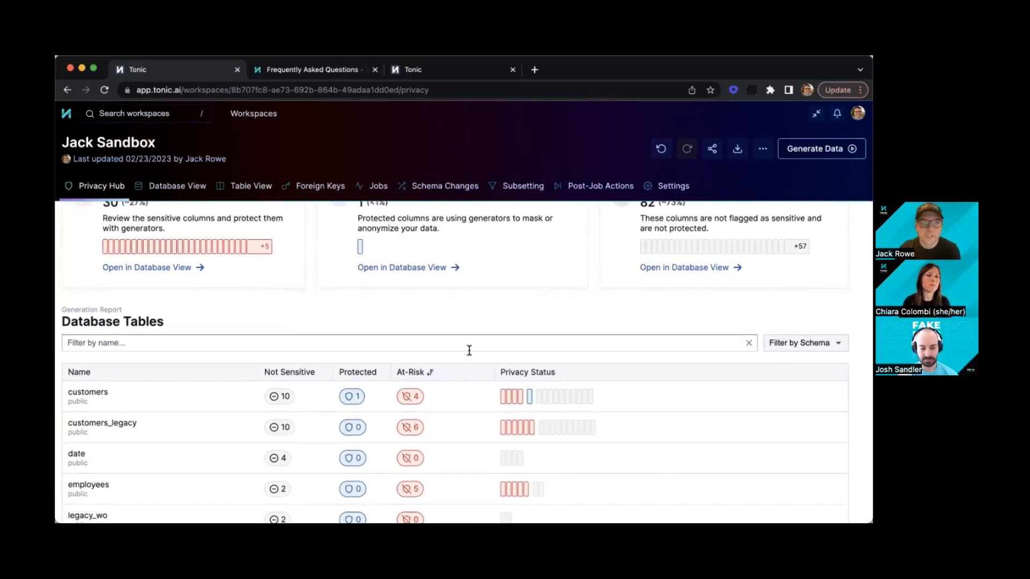
scroll(469, 350, down, 2)
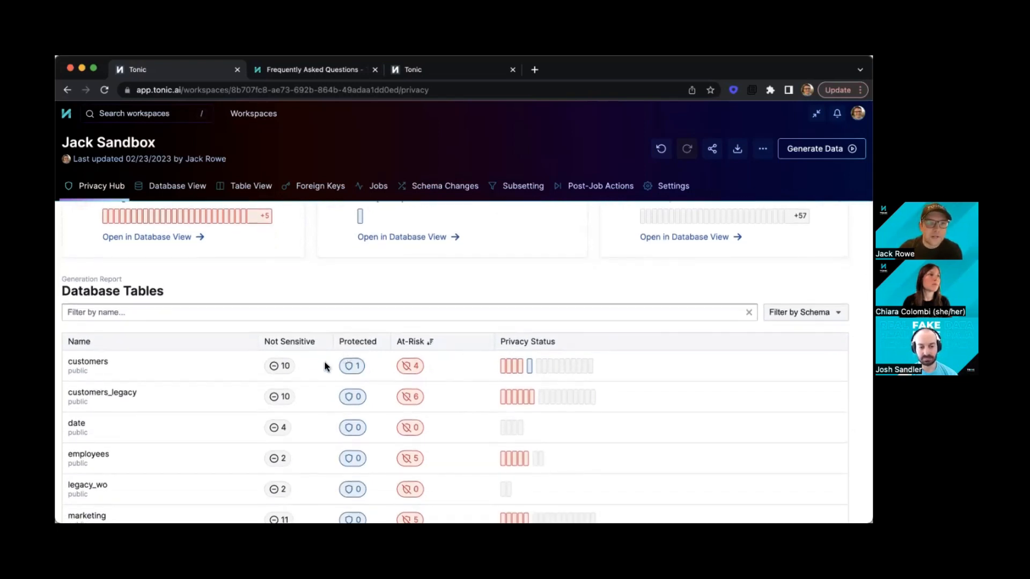
scroll(324, 367, down, 1)
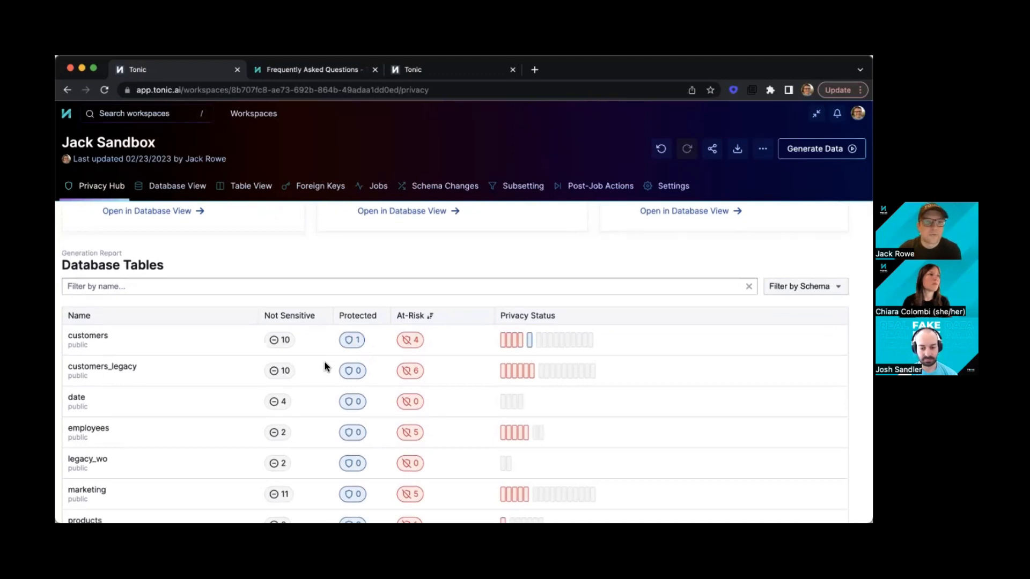
scroll(324, 366, down, 1)
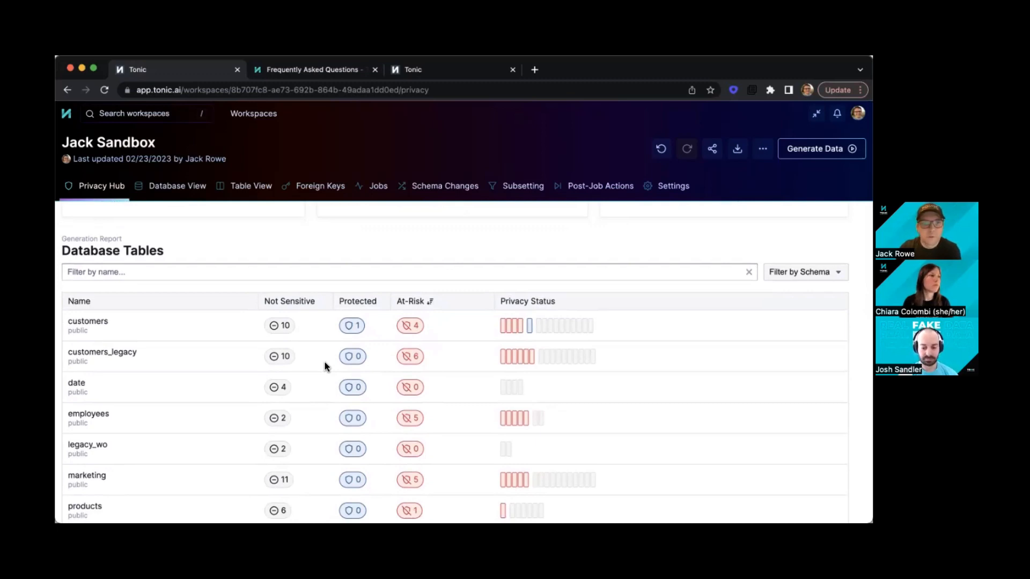
scroll(325, 367, down, 1)
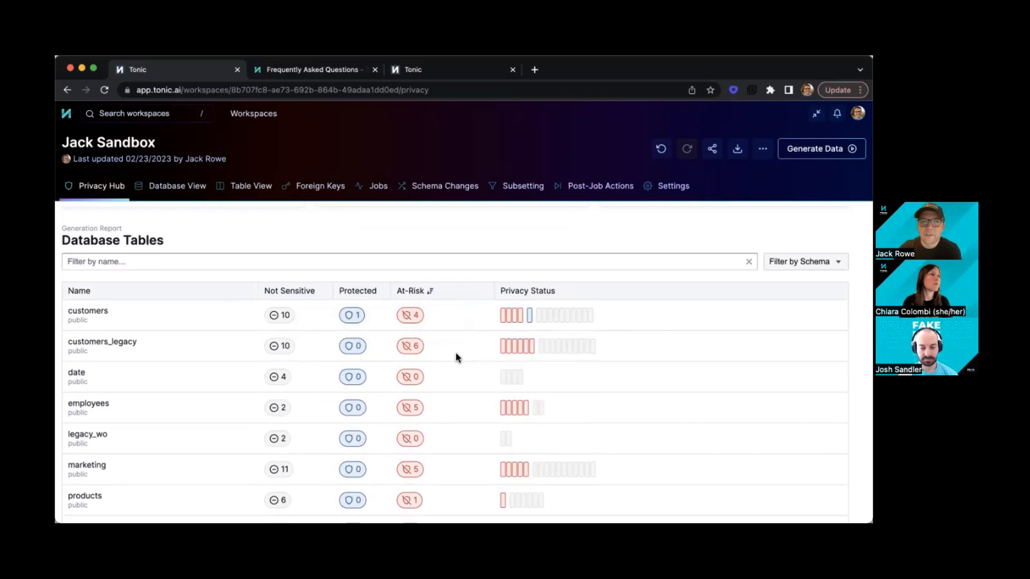
scroll(456, 354, up, 2)
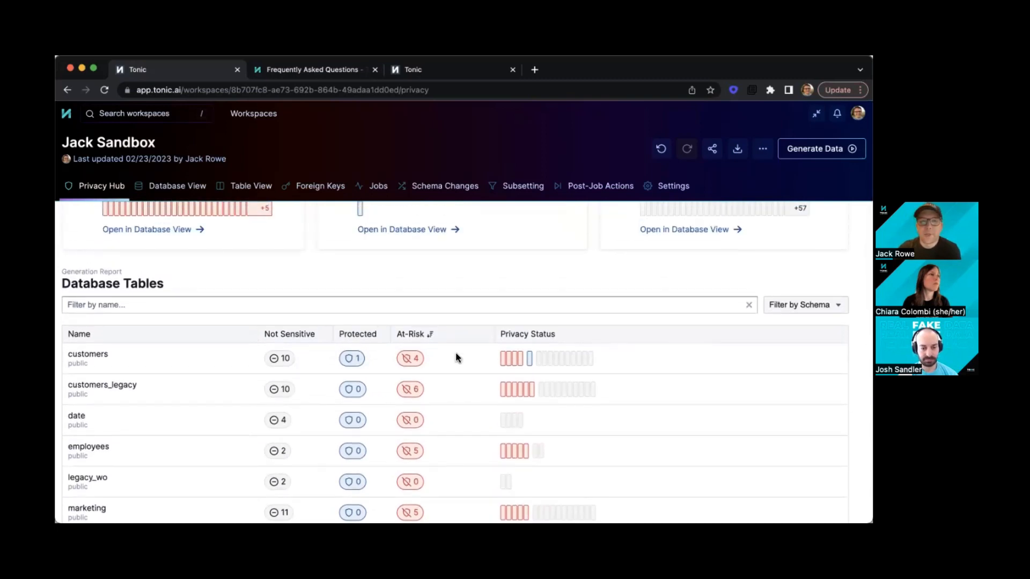
scroll(456, 355, up, 2)
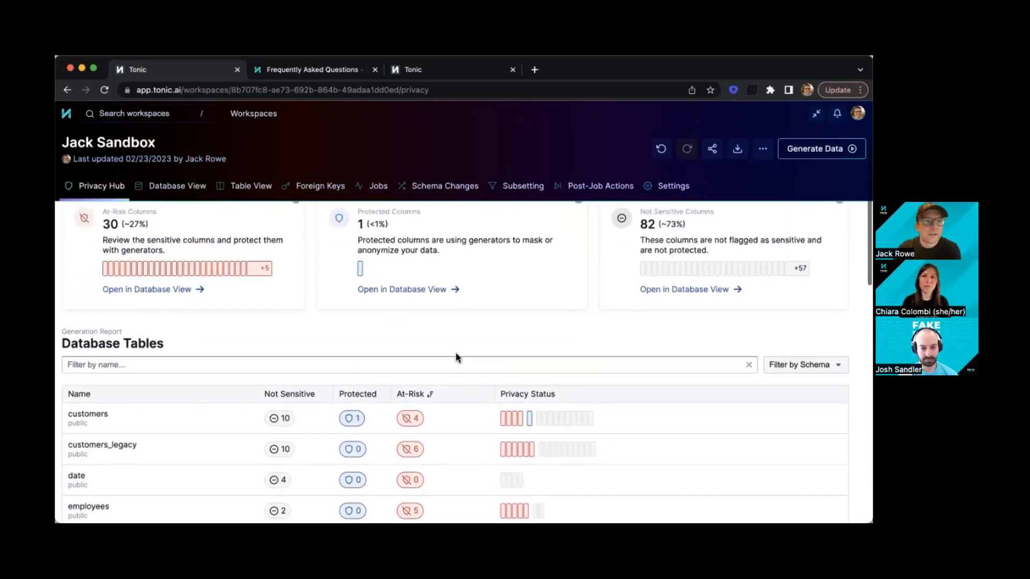
scroll(455, 353, up, 1)
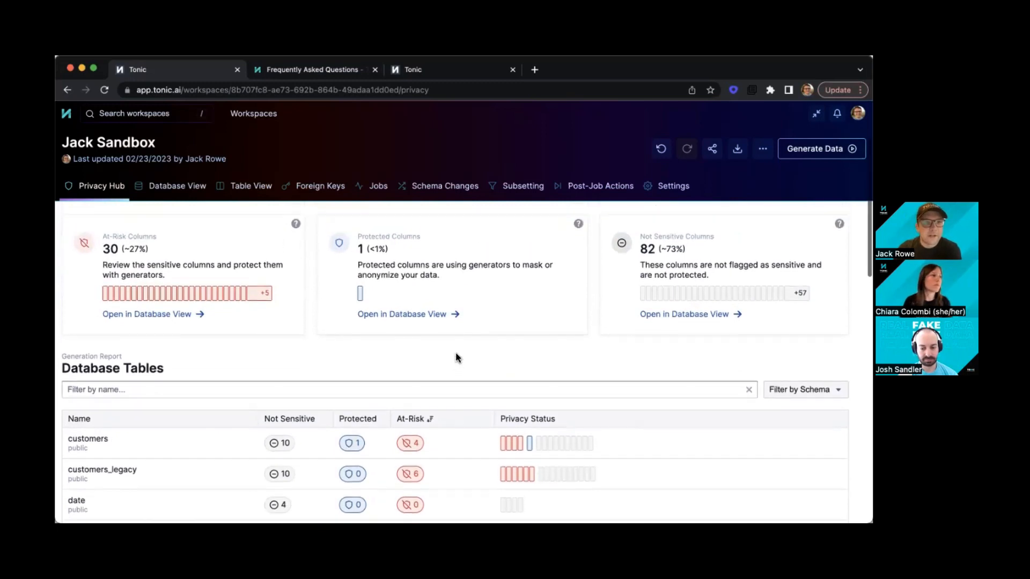
scroll(455, 354, up, 3)
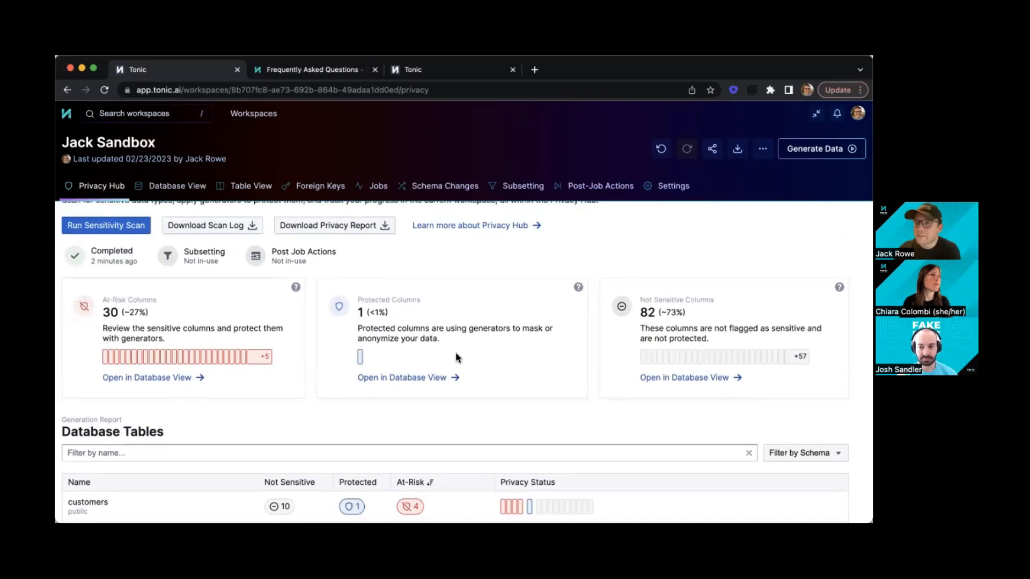
scroll(449, 394, down, 4)
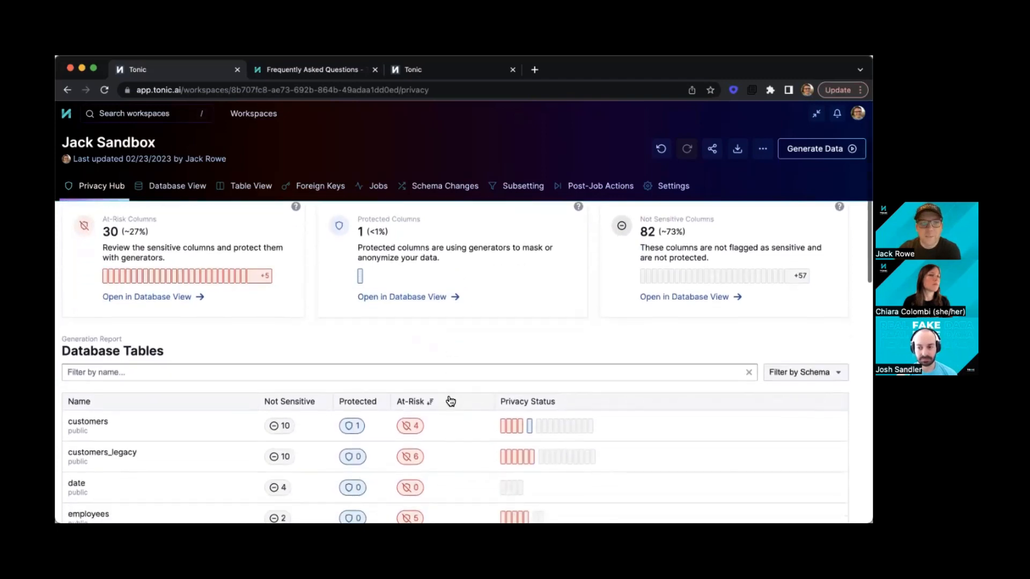
Check the sensitivity and generator settings of the customers table's Customer_Key column and close them.
click(538, 426)
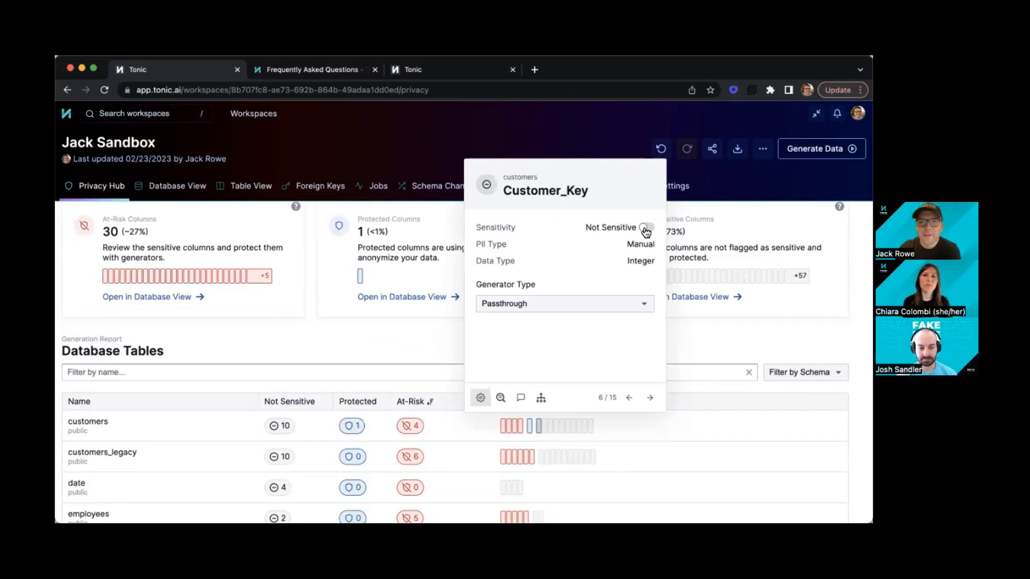
click(415, 351)
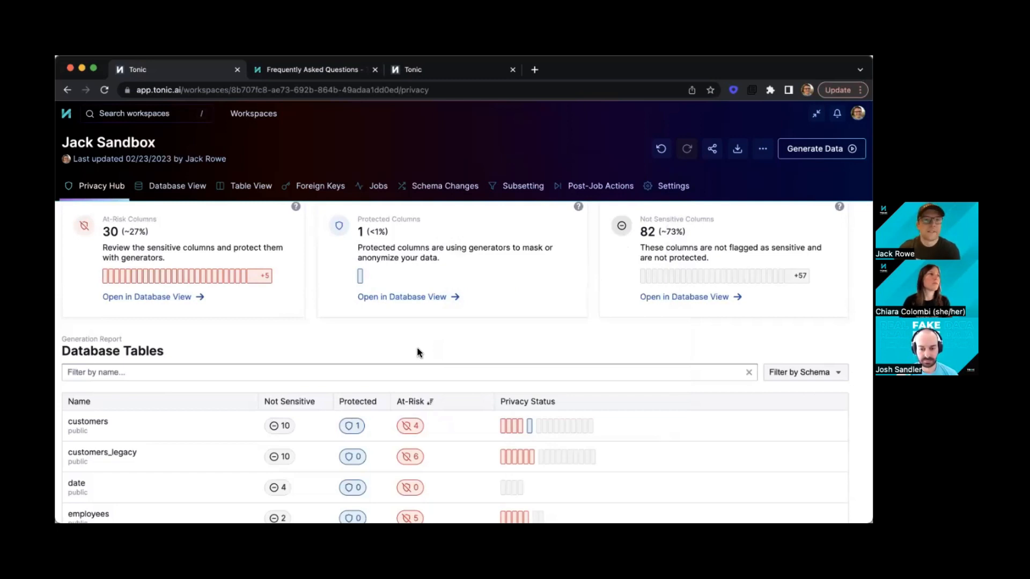
Open the workspace's Database View listing the public schema's tables and their columns.
scroll(214, 350, up, 3)
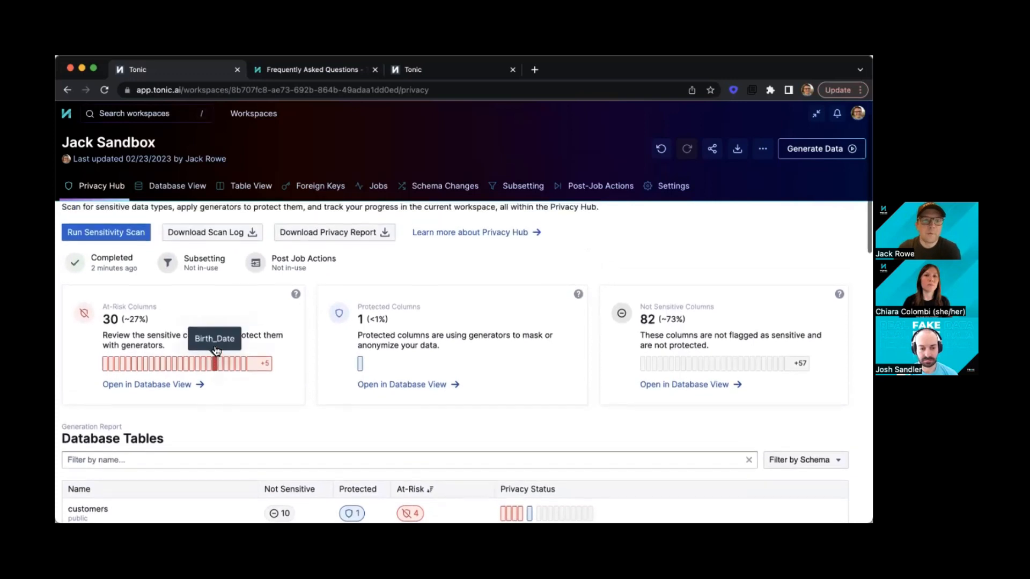
scroll(214, 349, up, 2)
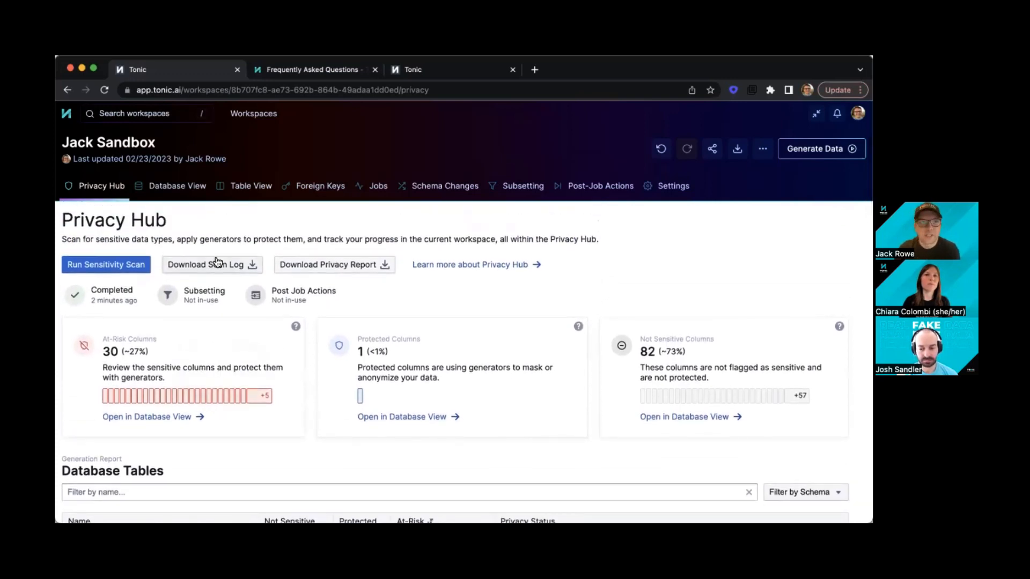
click(194, 197)
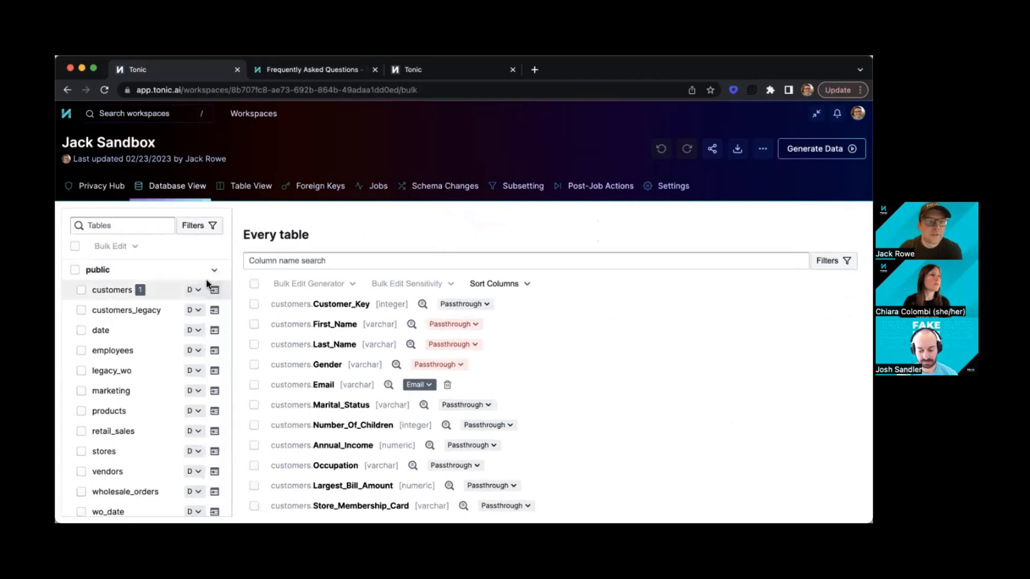
scroll(171, 316, down, 1)
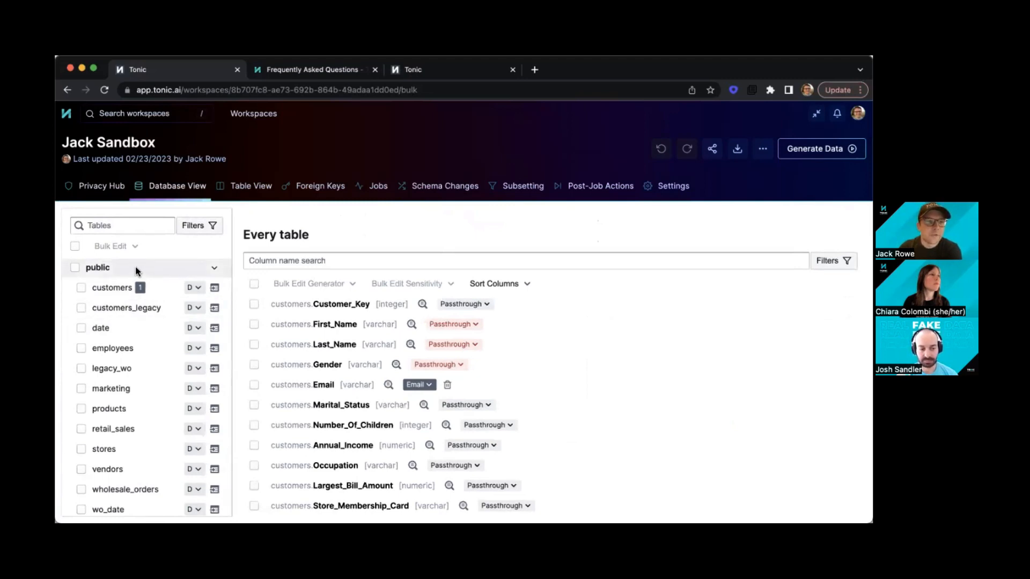
Try the Truncate and Preserve Destination modes on all tables in bulk, return them to De-Identify and clear the selection.
click(76, 247)
click(110, 245)
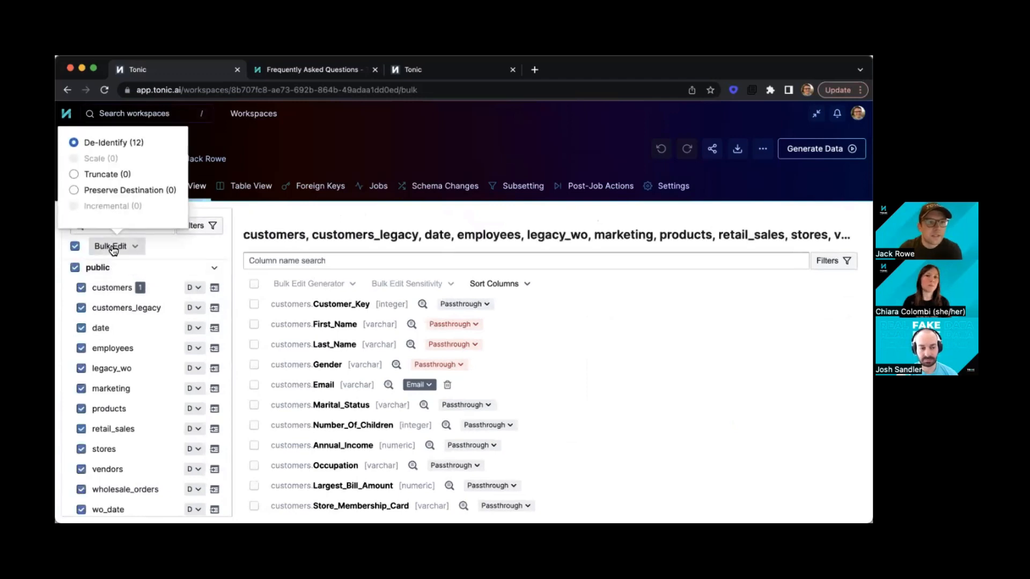
click(118, 180)
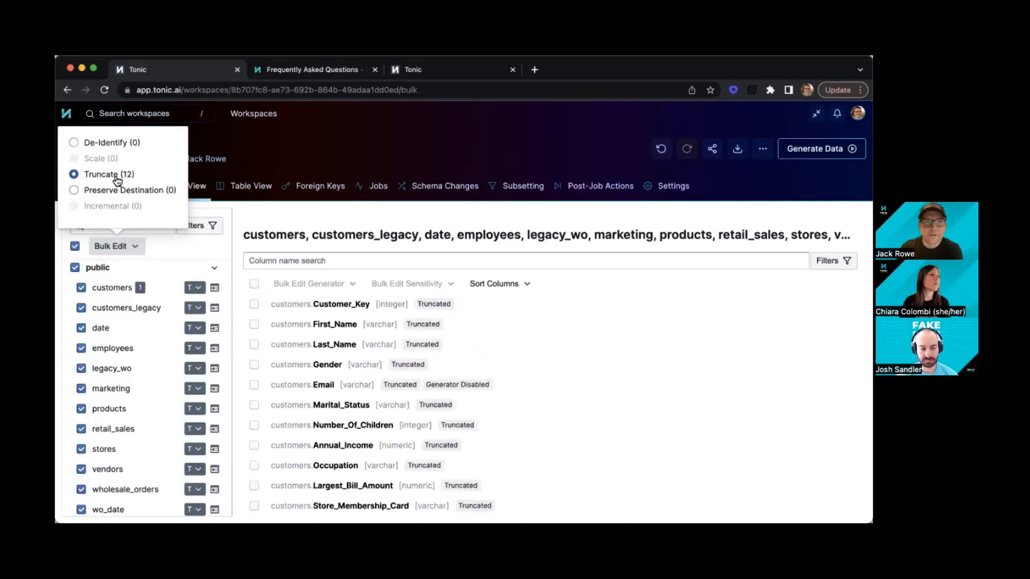
click(75, 190)
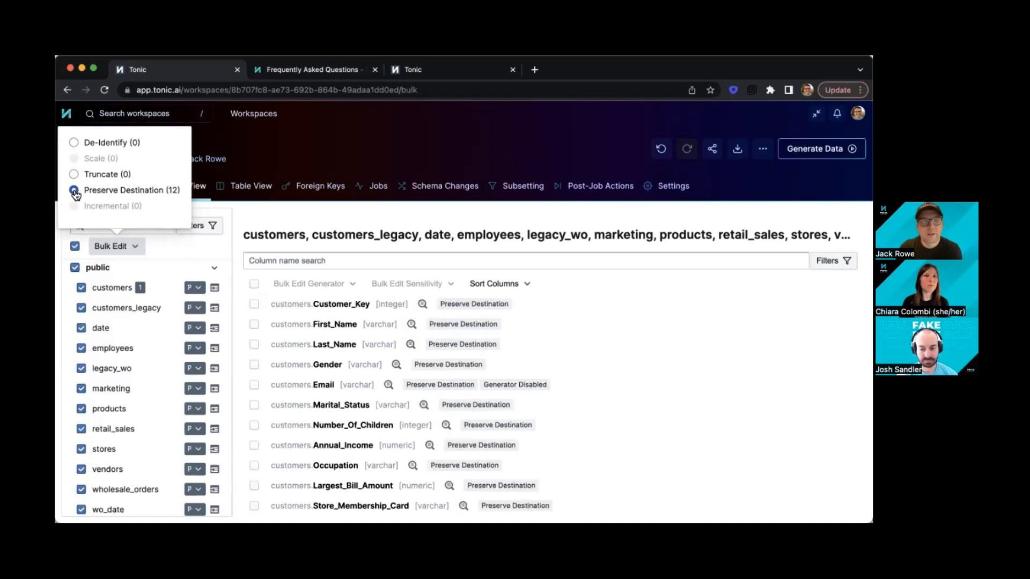
click(75, 144)
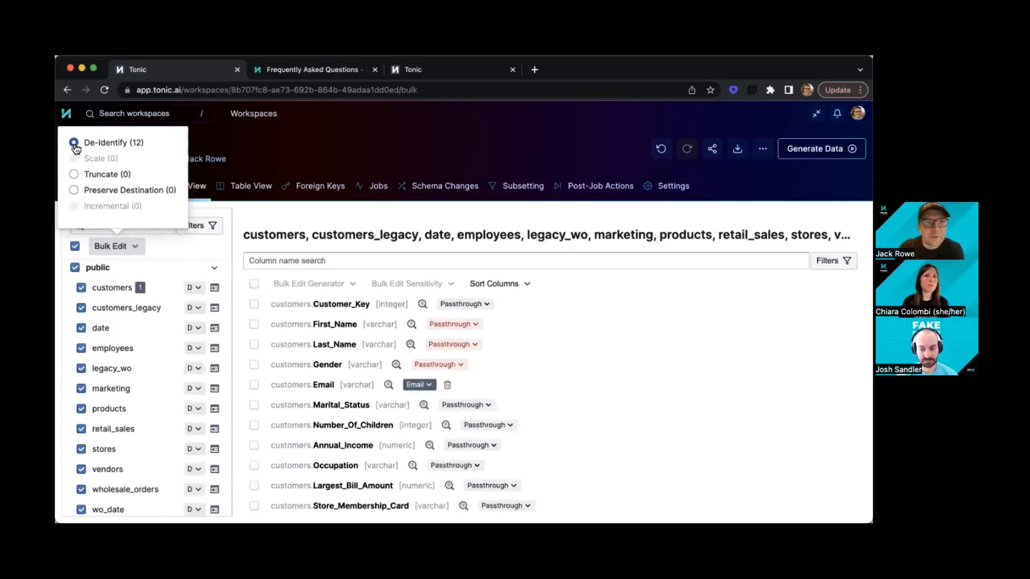
click(75, 248)
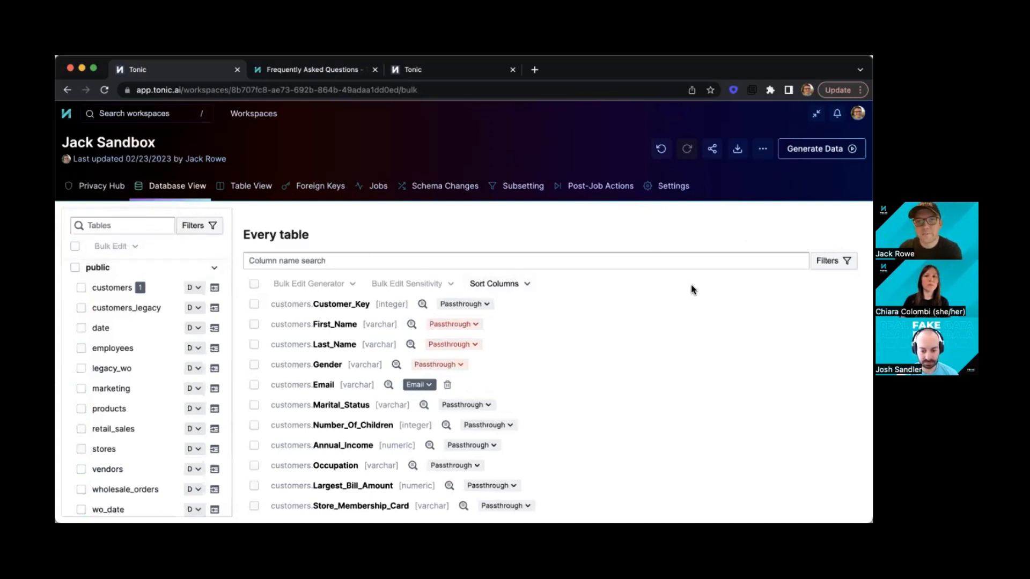
Filter the column list by Sensitive sensitivity and Not Protected protection.
click(833, 261)
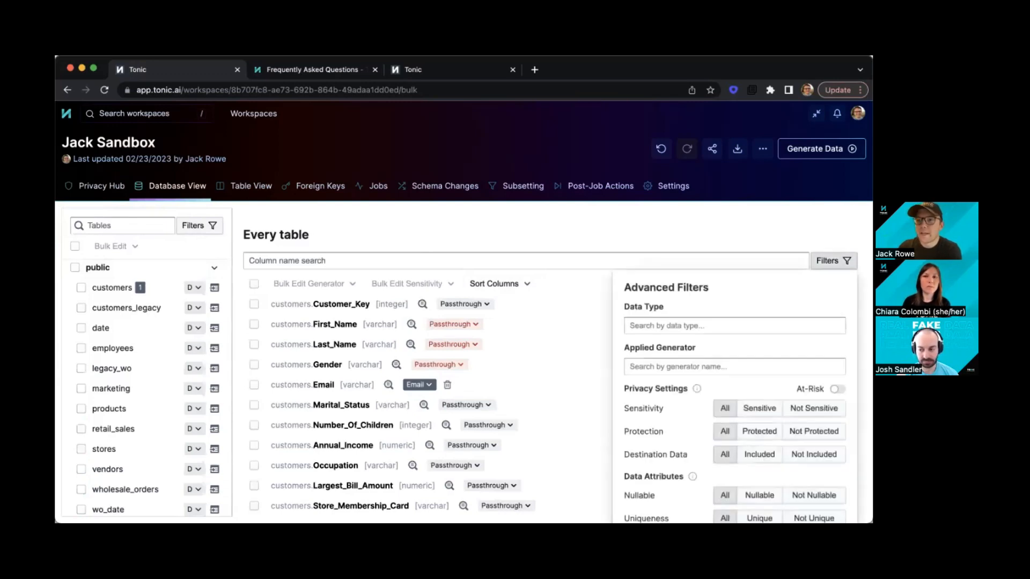
scroll(688, 363, down, 1)
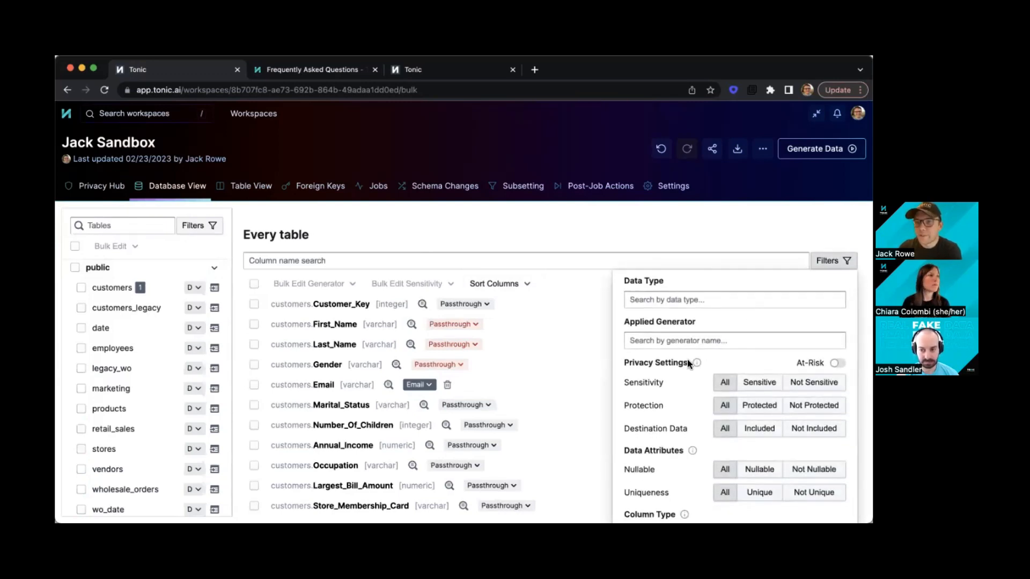
scroll(687, 359, up, 1)
scroll(687, 359, down, 2)
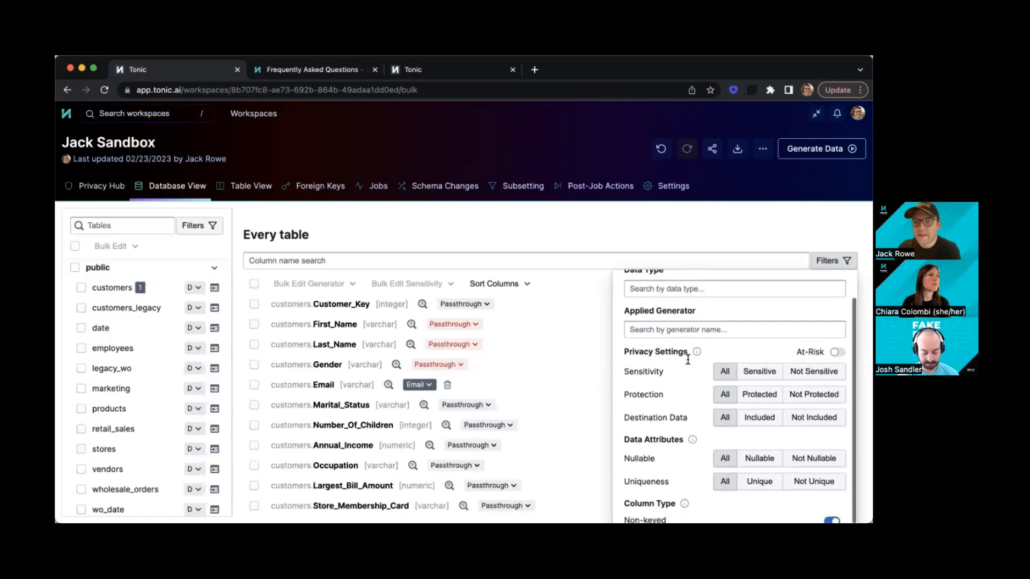
scroll(688, 360, down, 2)
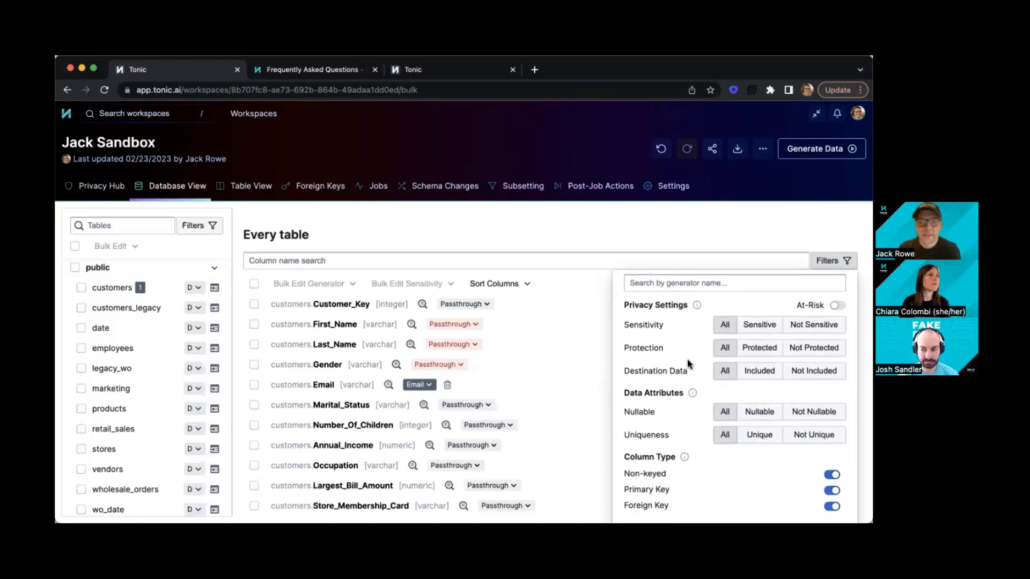
scroll(687, 359, up, 1)
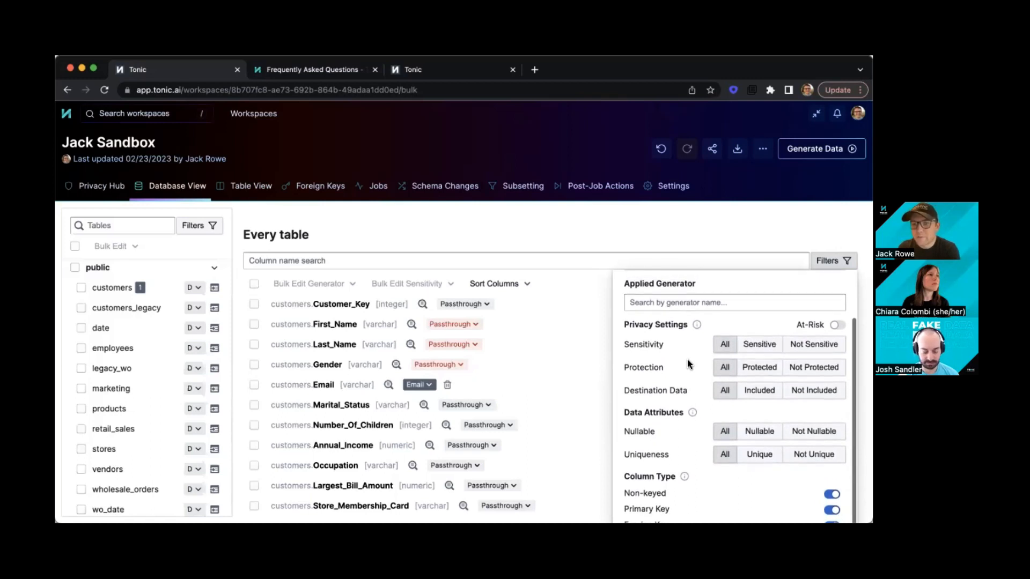
scroll(687, 359, up, 1)
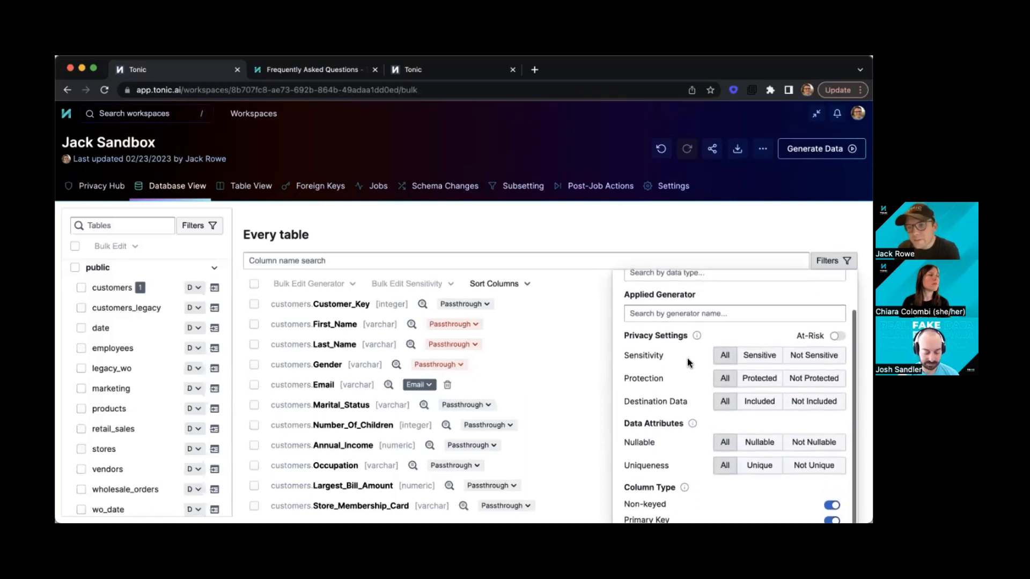
click(755, 362)
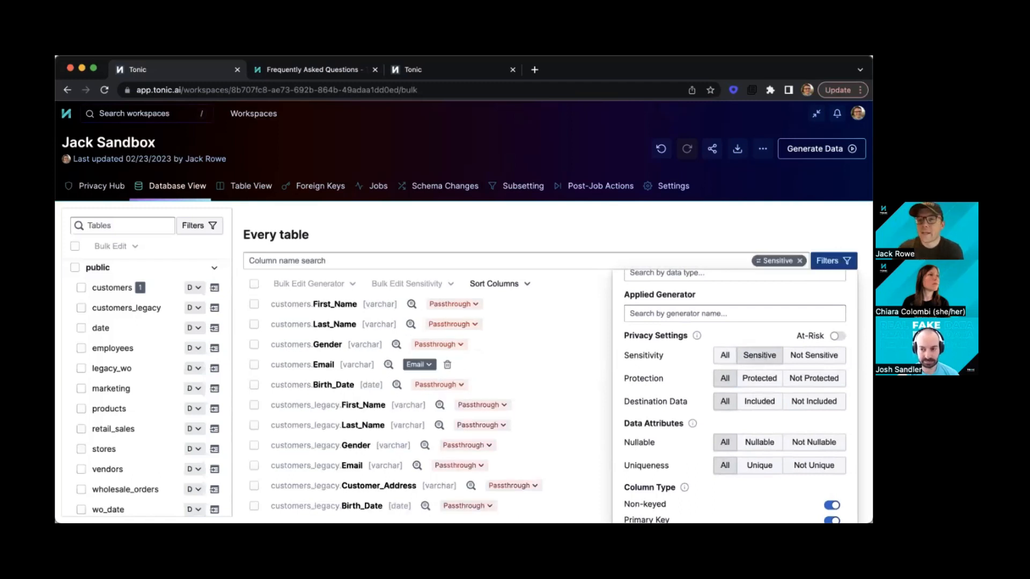
click(813, 378)
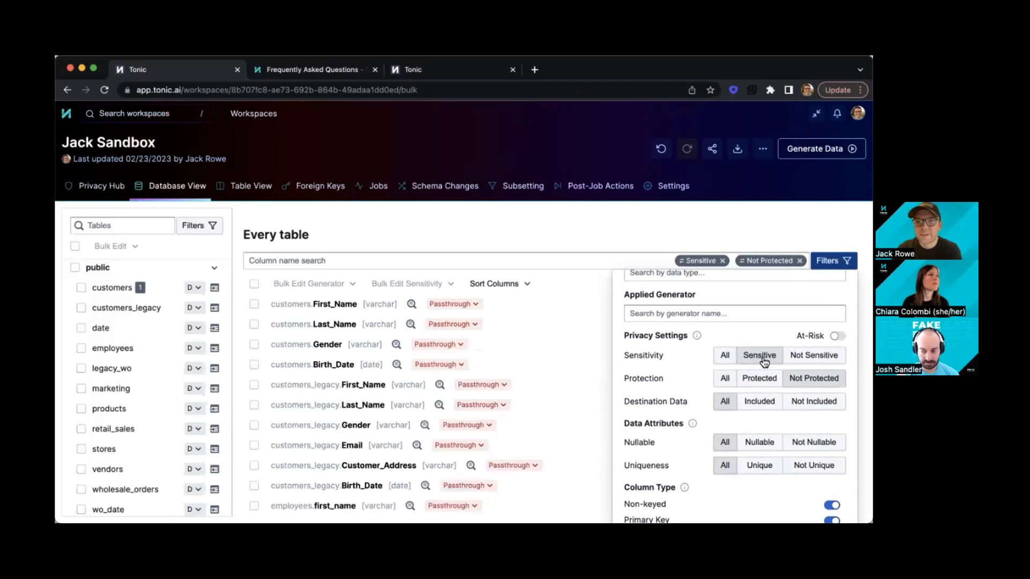
click(587, 328)
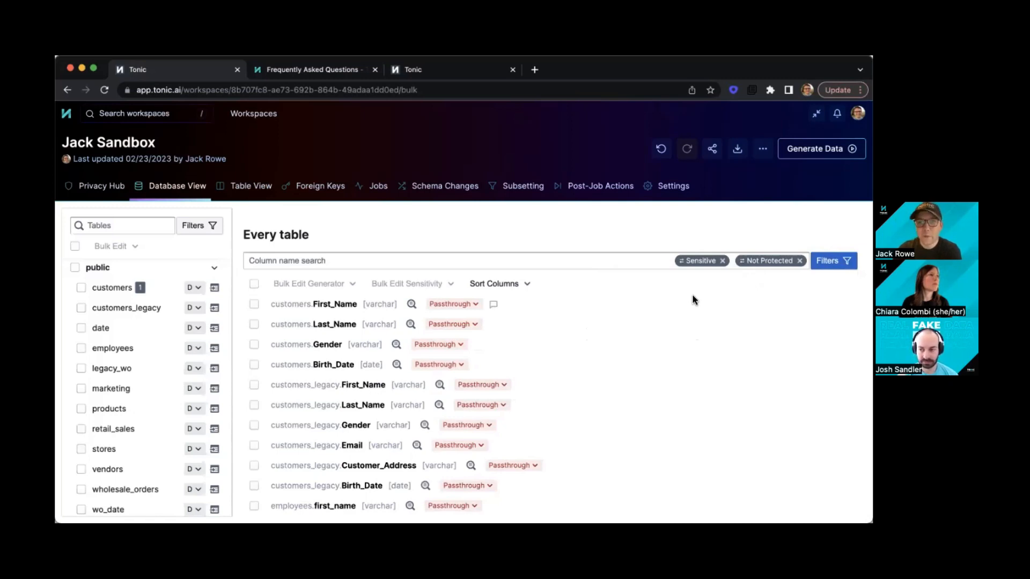
Review the filtered list of sensitive, unprotected columns across every table.
scroll(649, 335, down, 2)
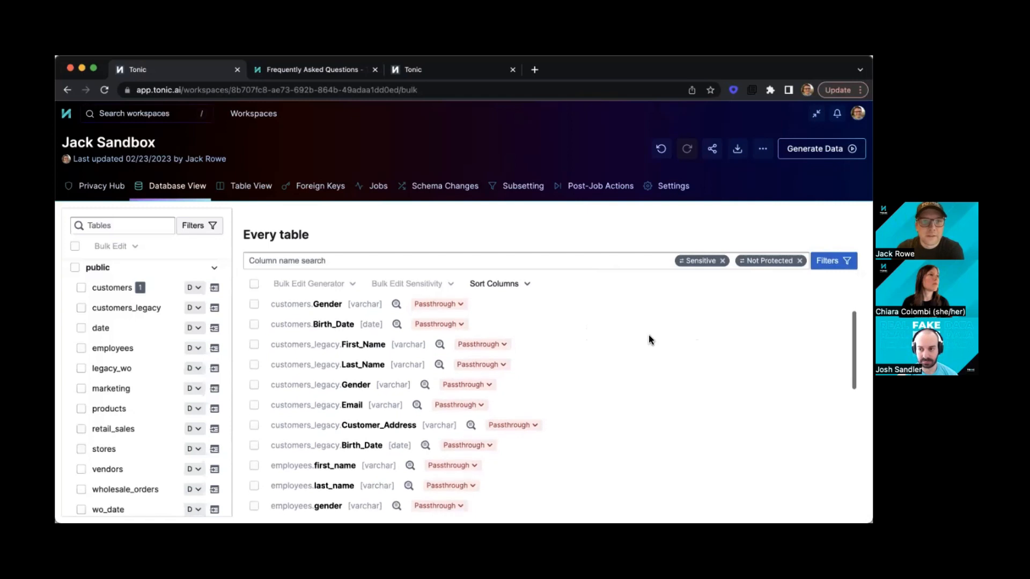
scroll(648, 340, down, 2)
scroll(648, 340, down, 7)
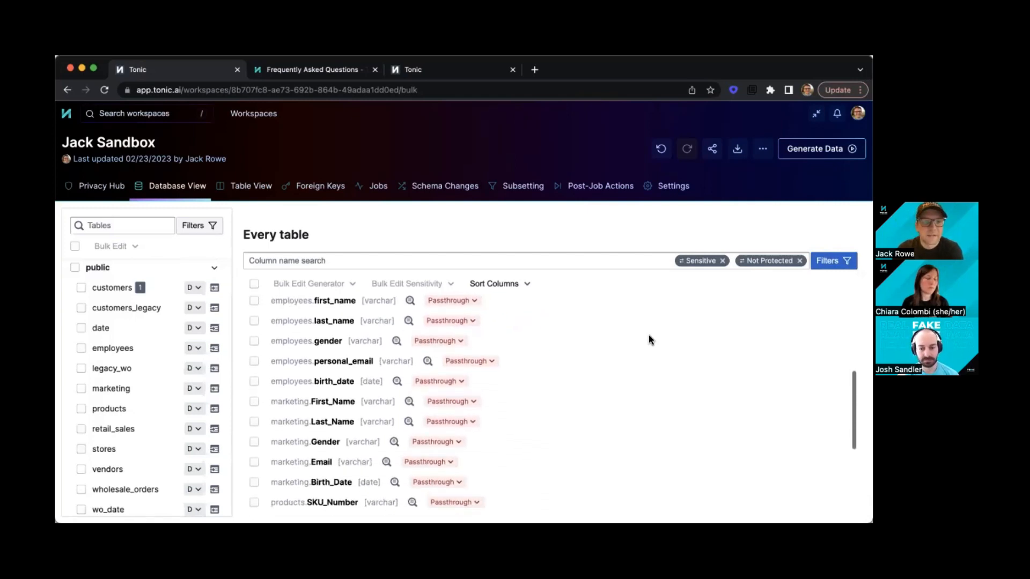
scroll(649, 338, down, 1)
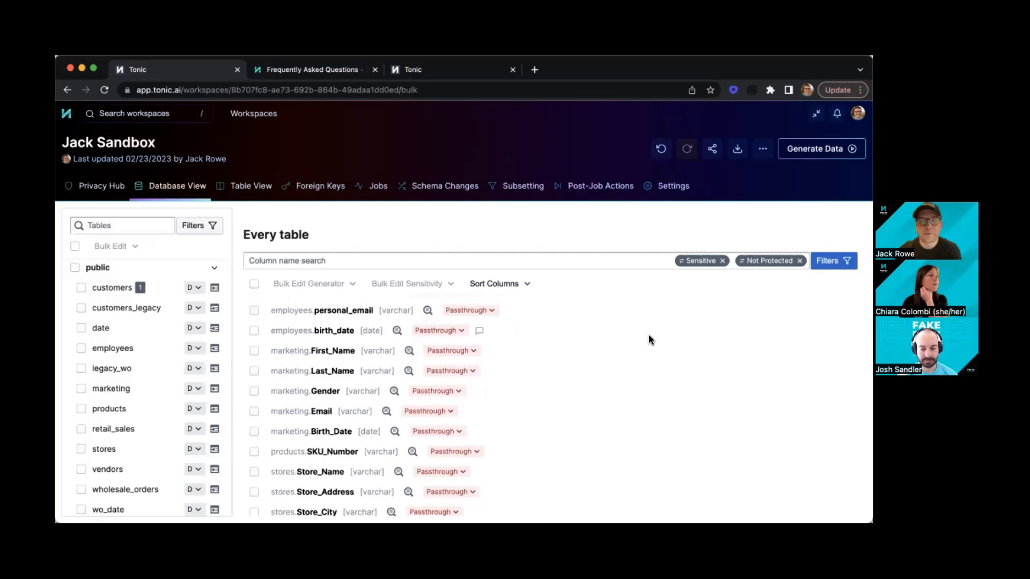
scroll(590, 365, down, 1)
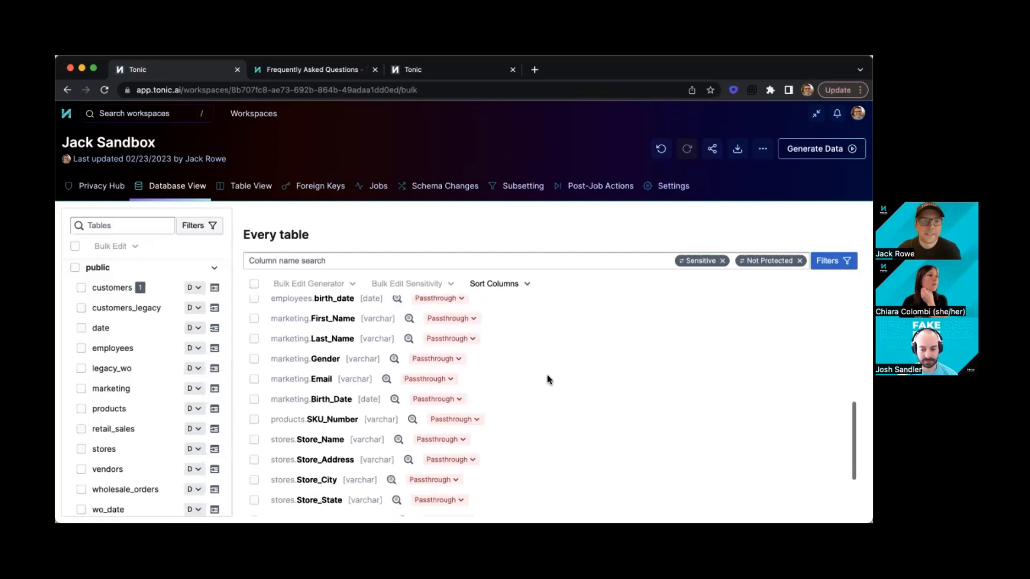
scroll(548, 380, up, 2)
scroll(548, 379, up, 4)
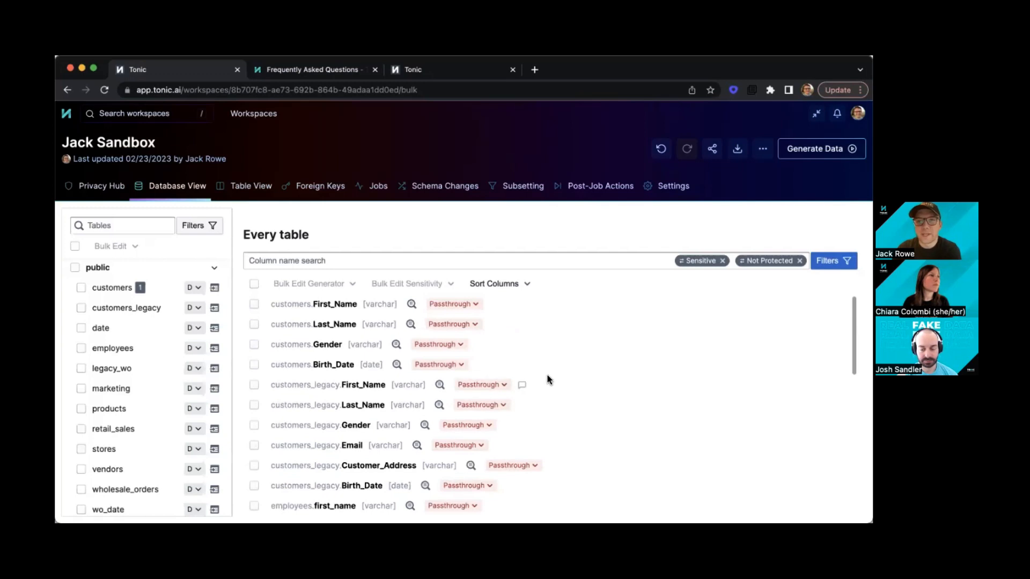
Remove the Sensitive and Not Protected filters and search the columns of every table for first_name.
click(722, 261)
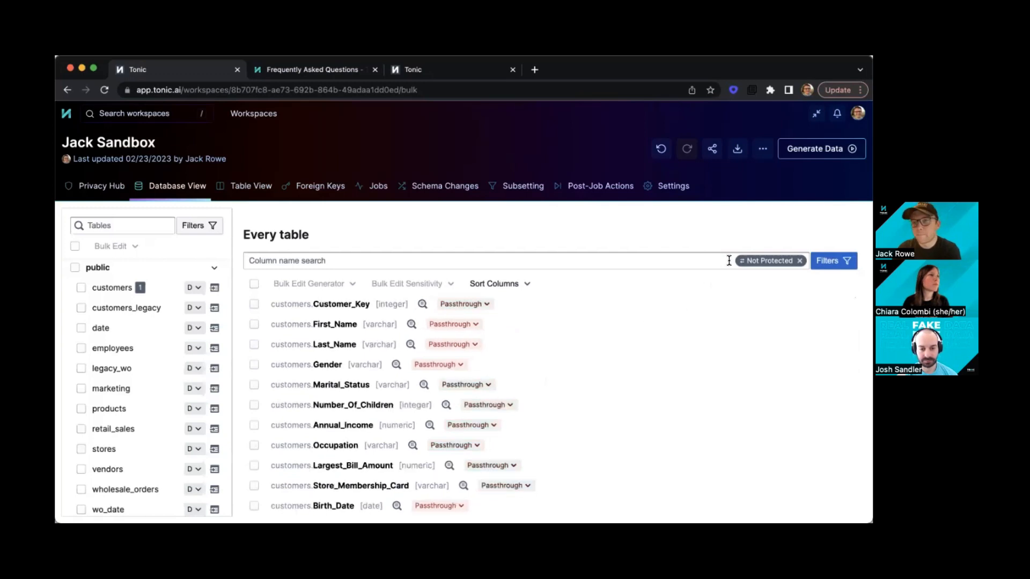
click(799, 261)
click(323, 255)
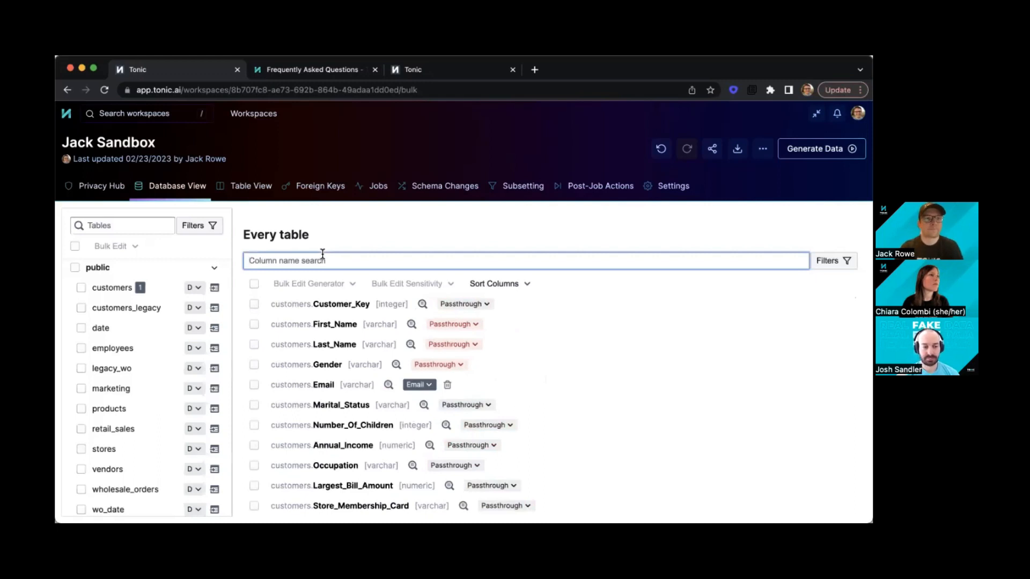
text(fi)
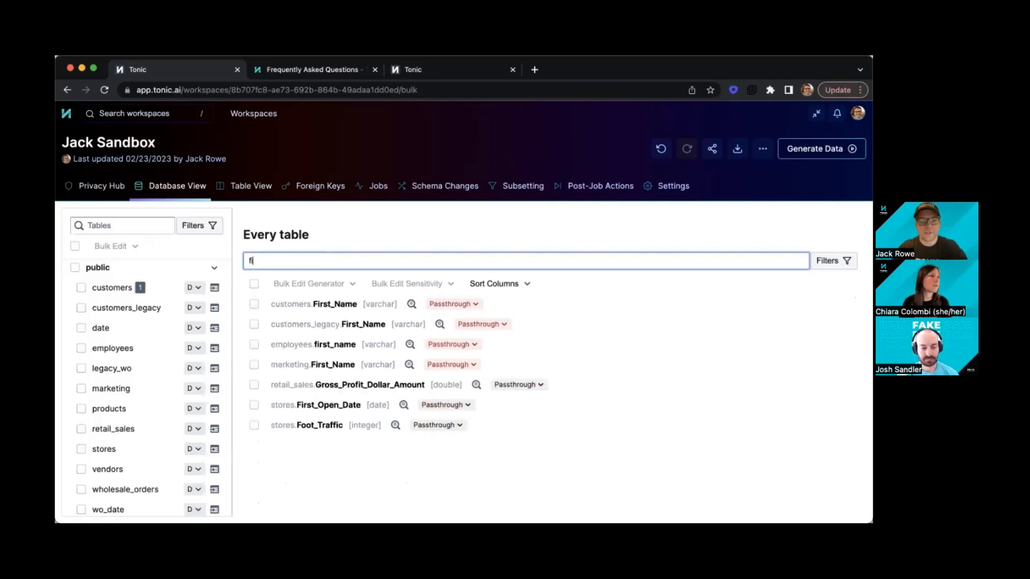
text(rst_name)
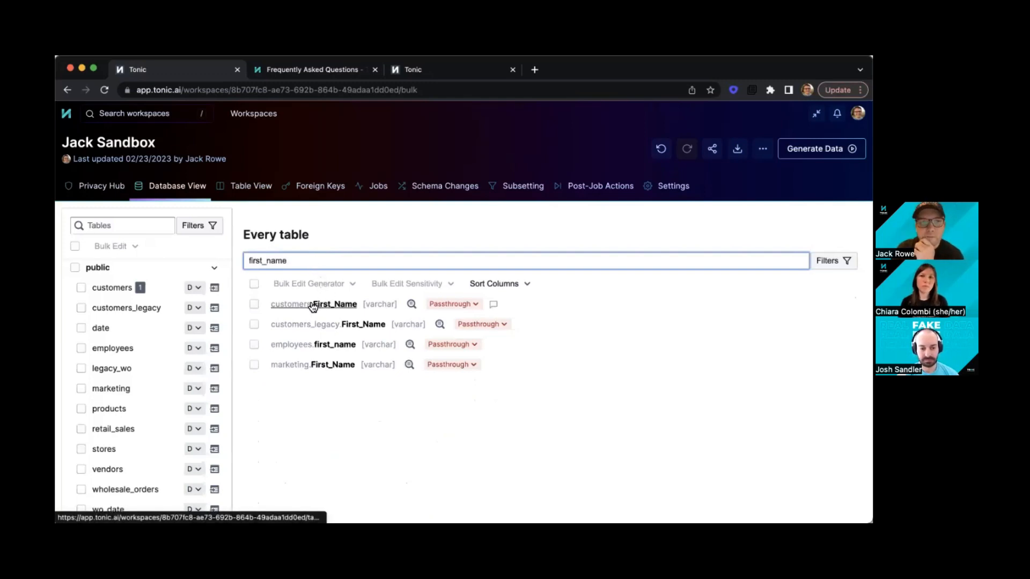
Select all the listed first-name columns and bulk-assign them the Name generator with the First option.
click(254, 284)
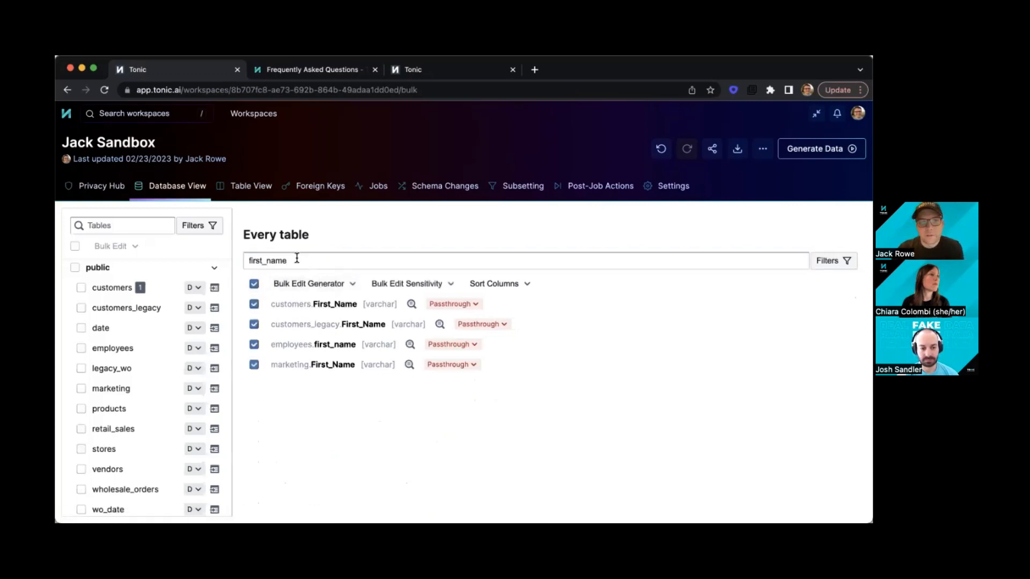
click(338, 285)
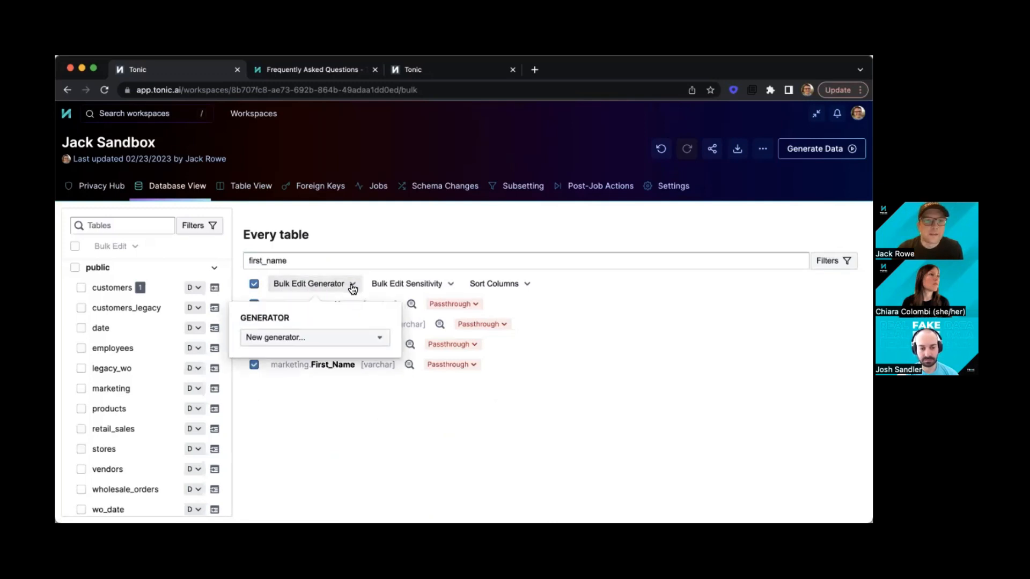
click(325, 336)
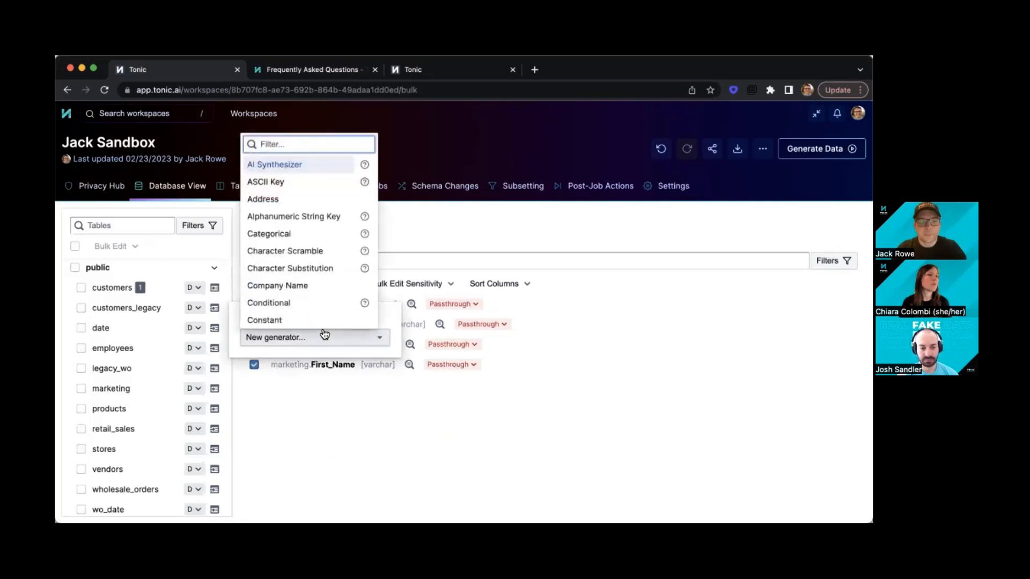
text(name)
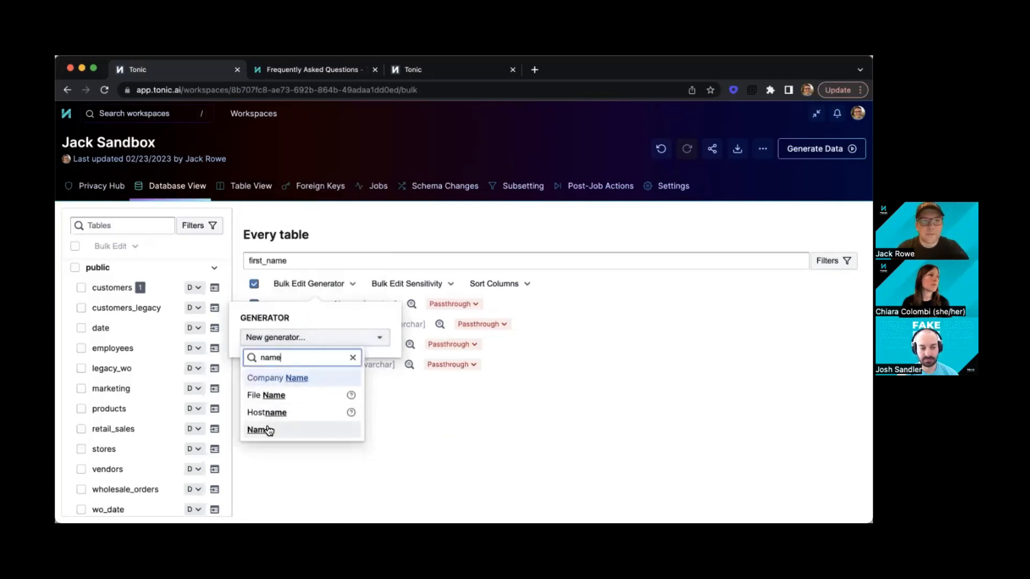
click(268, 430)
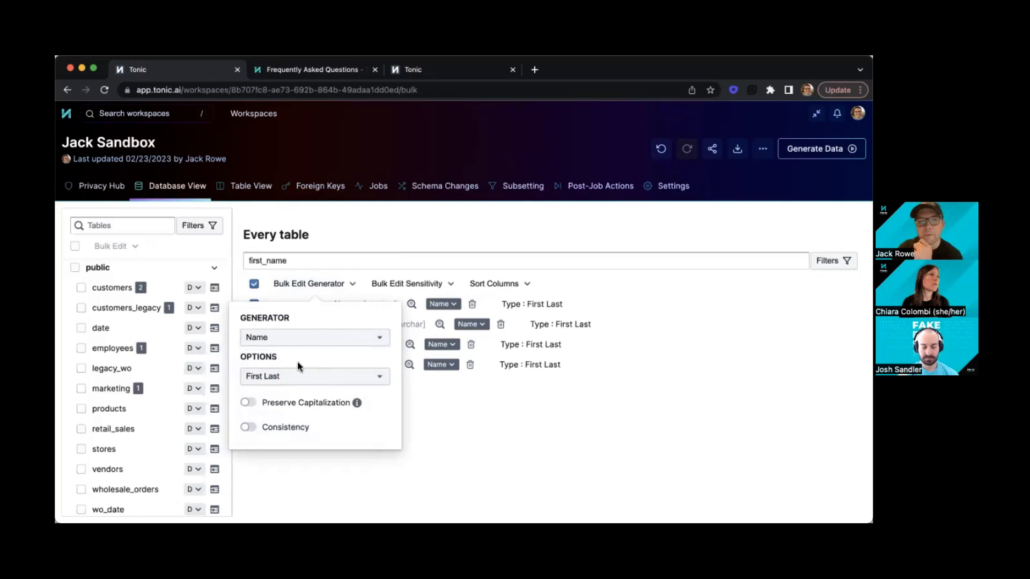
click(291, 376)
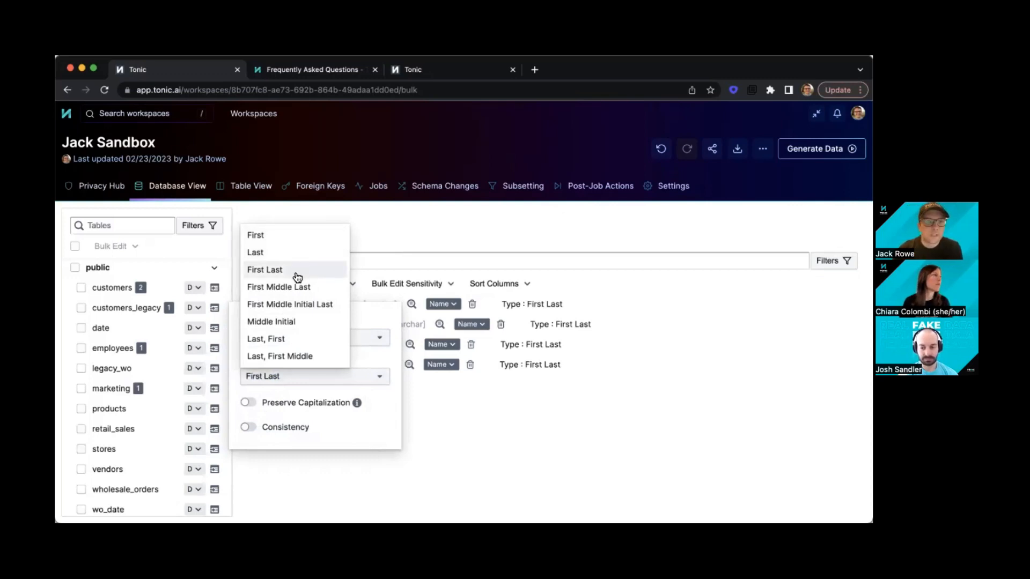
click(301, 236)
click(343, 244)
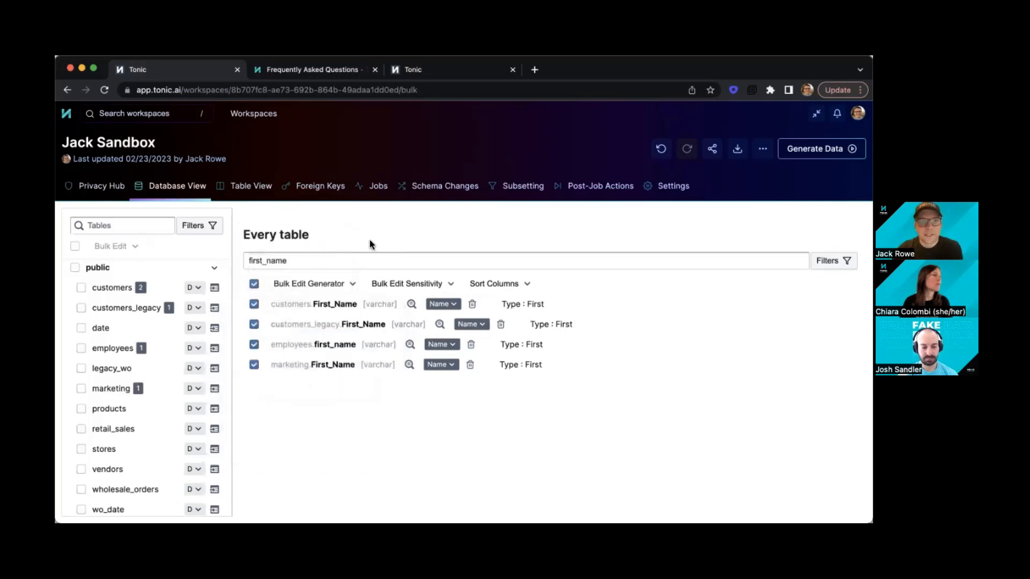
Turn on Consistency for all selected first-name columns and compare the original and protected data of the customers table's First_Name column.
click(411, 303)
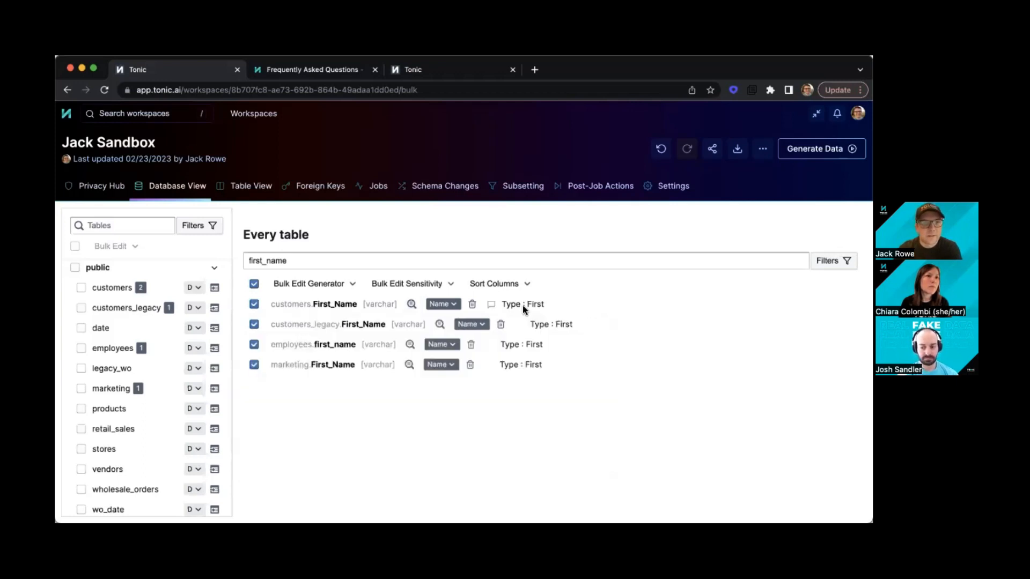
click(354, 284)
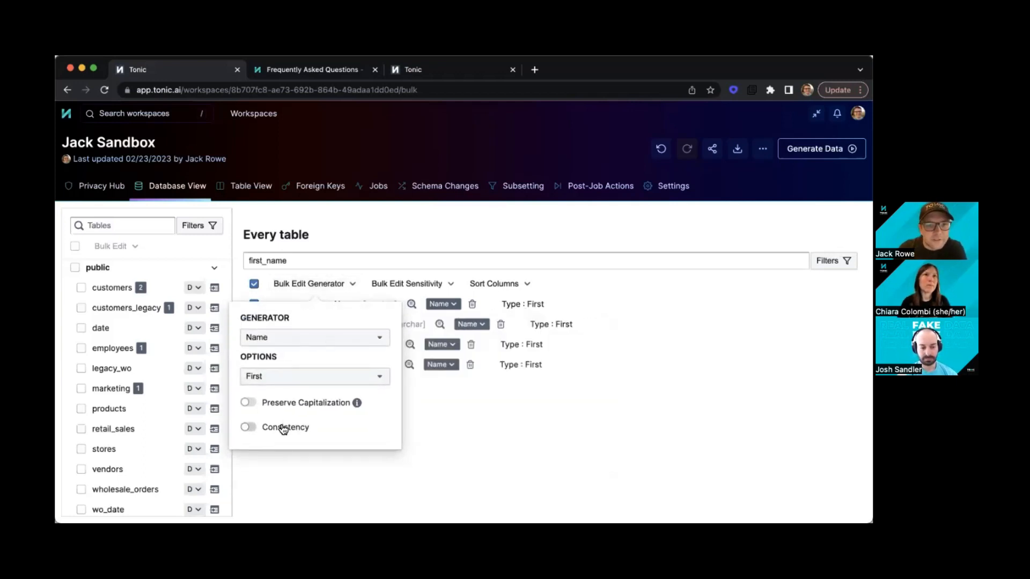
click(281, 428)
click(435, 402)
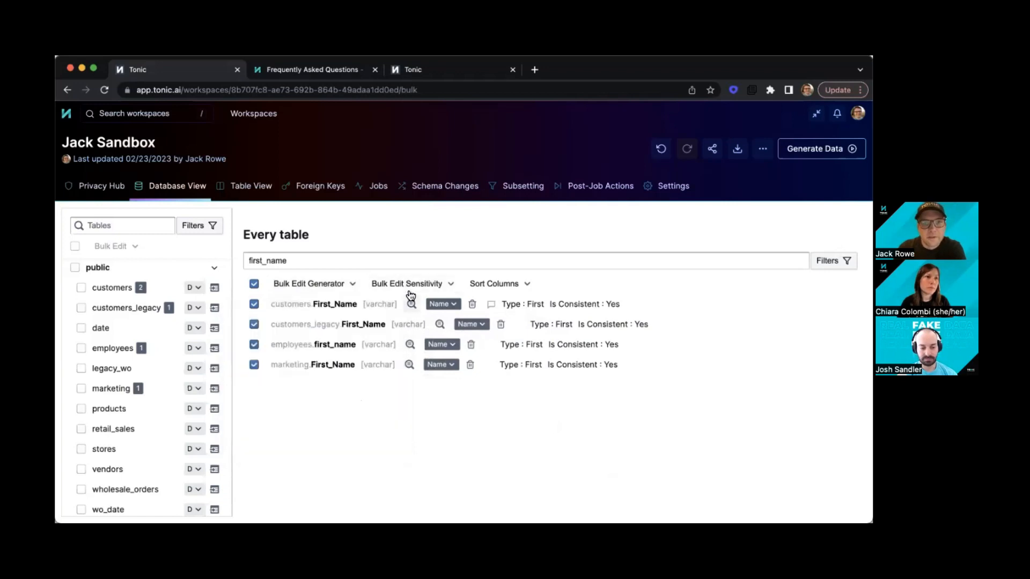
mouse_move(410, 304)
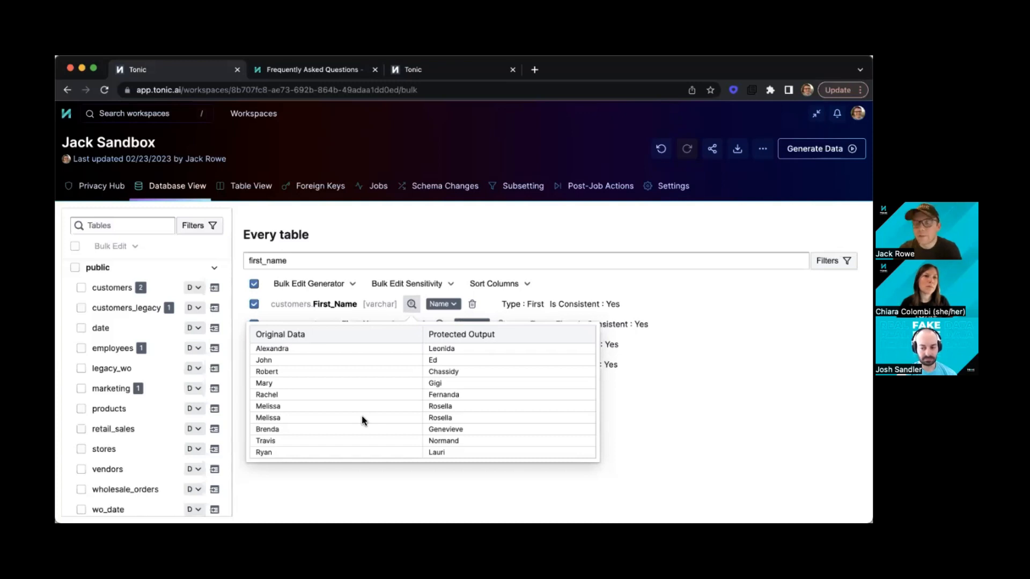
click(644, 284)
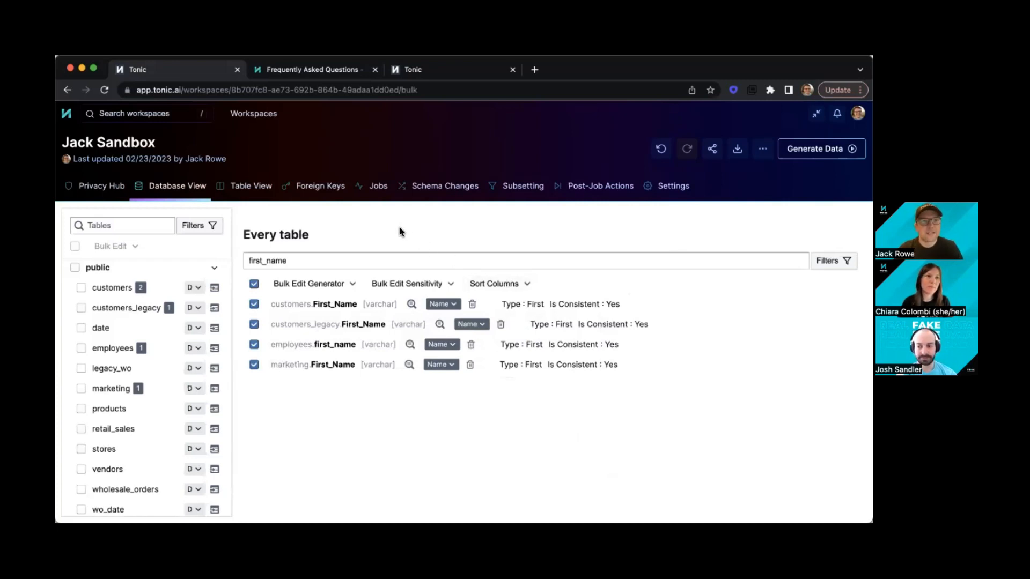
Open the customers table in Table View and look over its previewed columns.
click(263, 189)
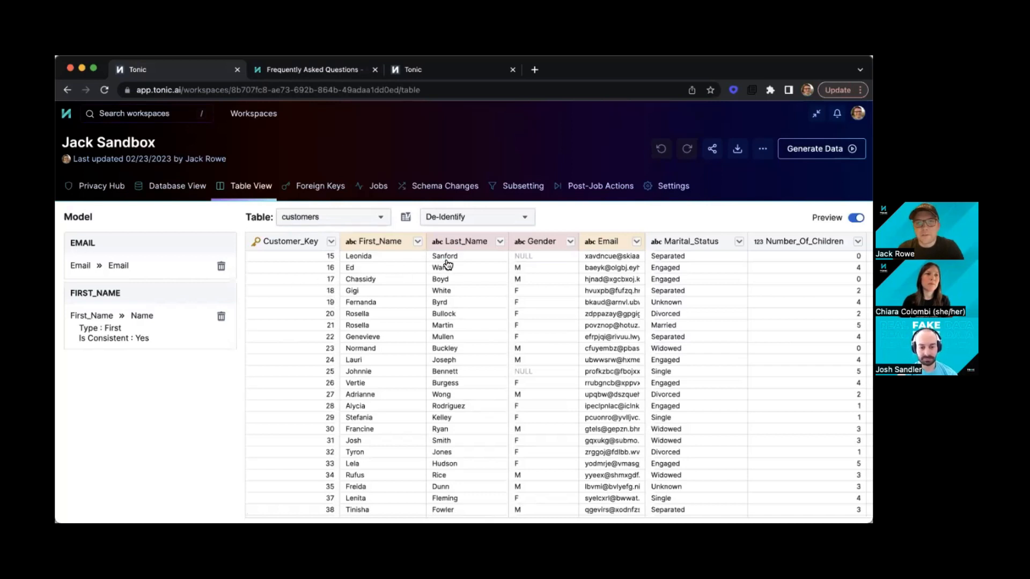
scroll(450, 262, right, 5)
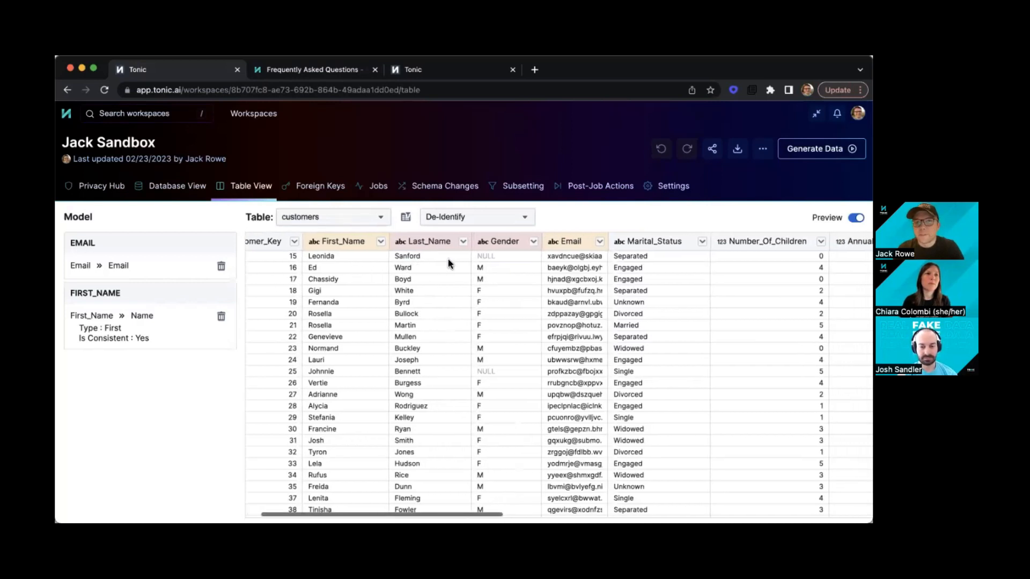
scroll(449, 259, left, 1)
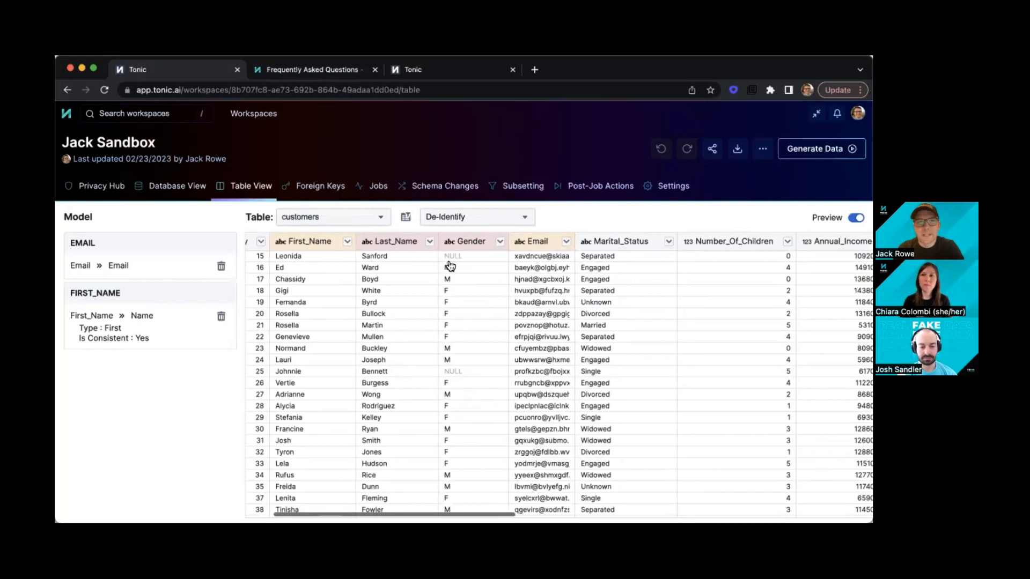
scroll(449, 259, left, 2)
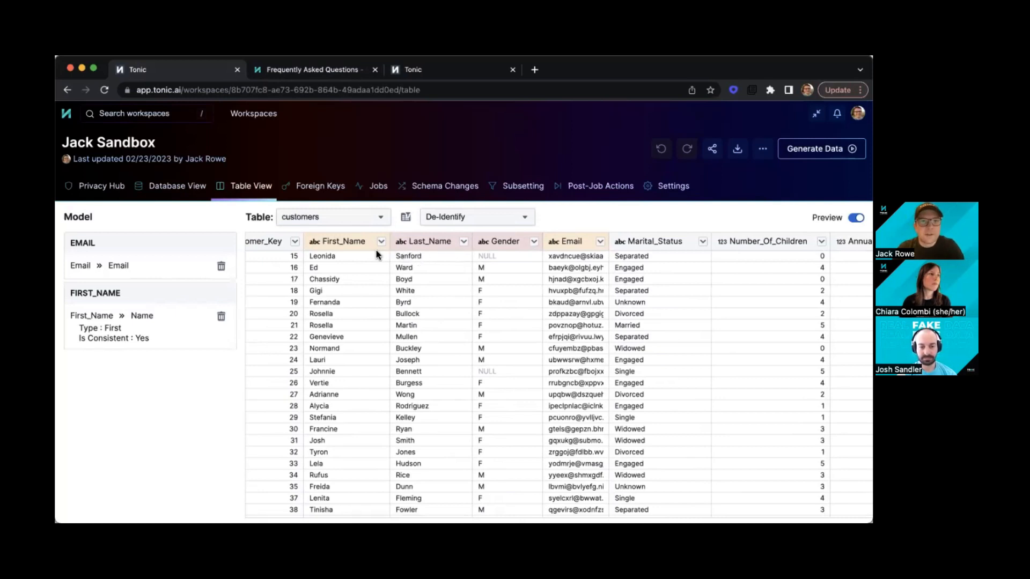
Assign the Name generator with the Last option to the customers table's Last_Name column.
click(464, 243)
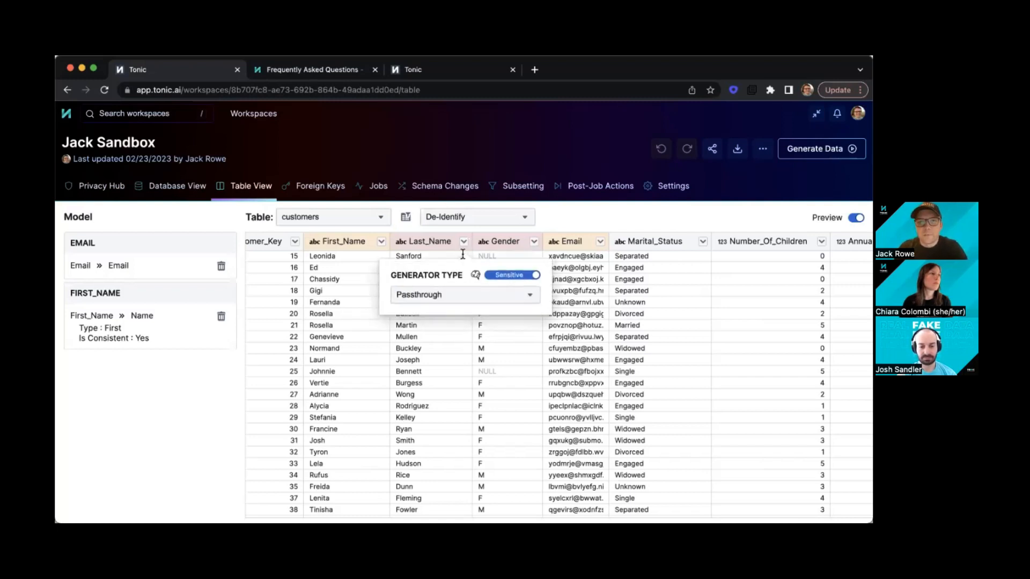
click(455, 294)
click(431, 355)
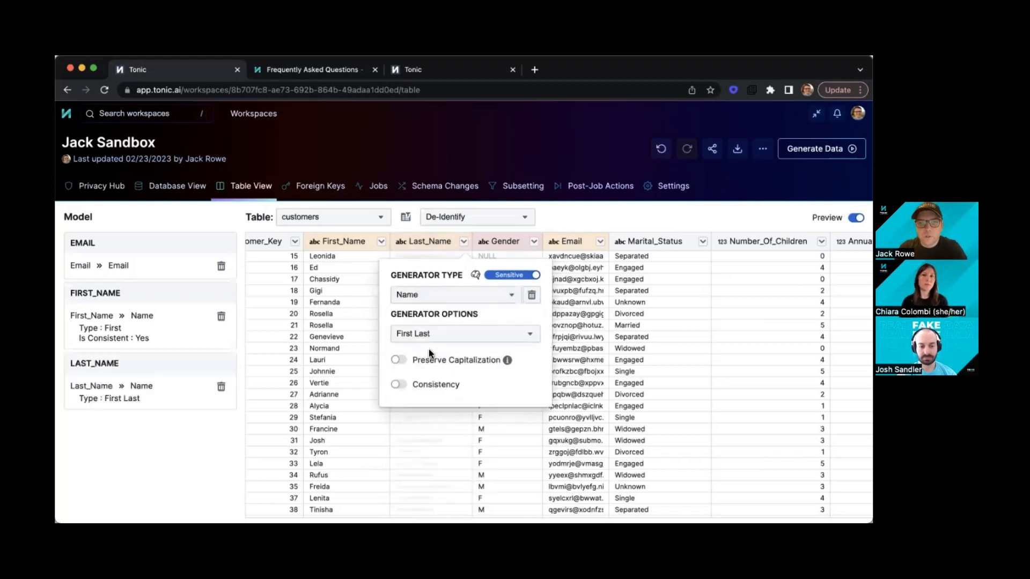
click(425, 335)
click(416, 370)
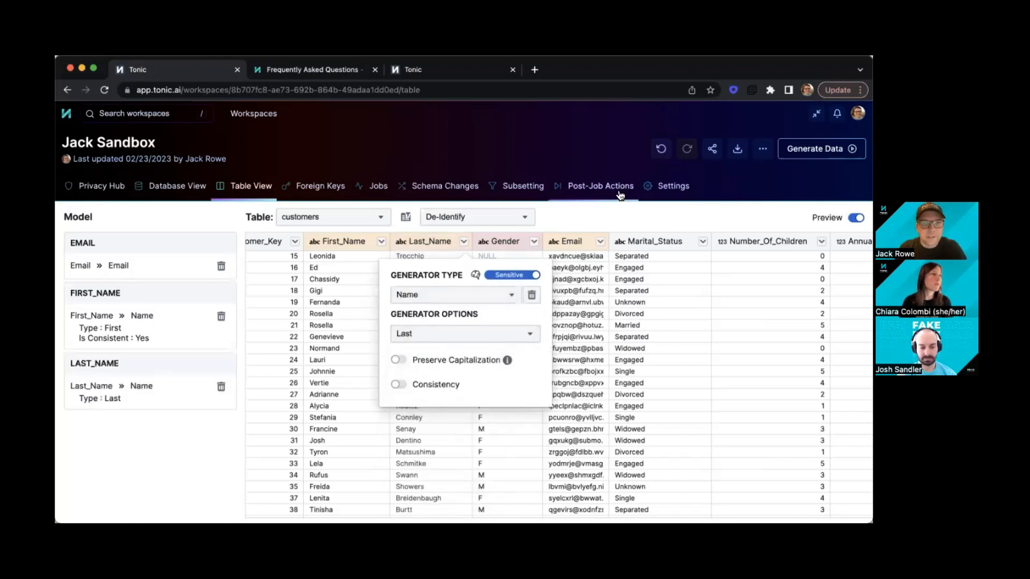
click(609, 199)
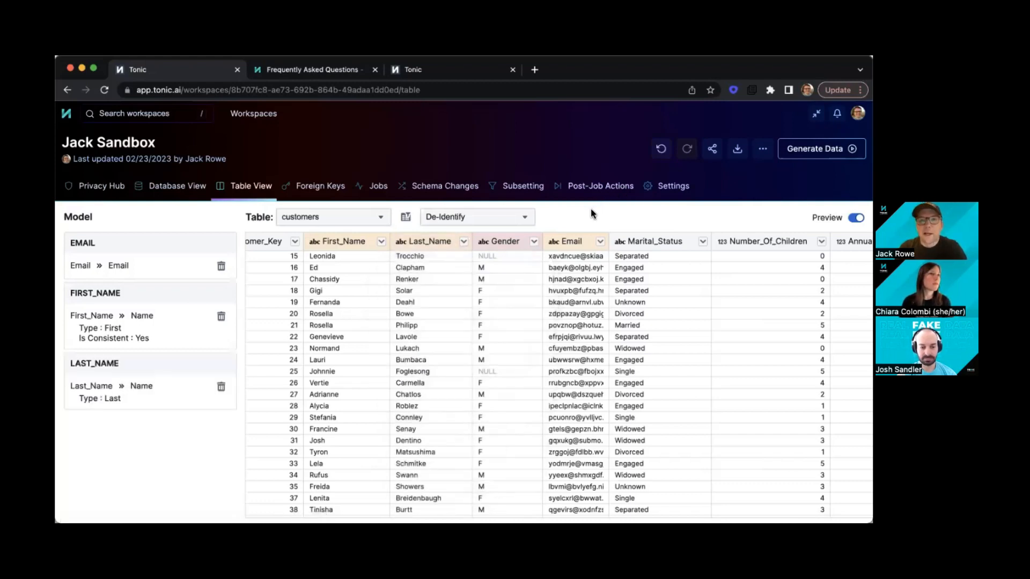
Assign the Categorical generator to the customers table's Gender column and review the previewed rows.
click(534, 242)
click(507, 297)
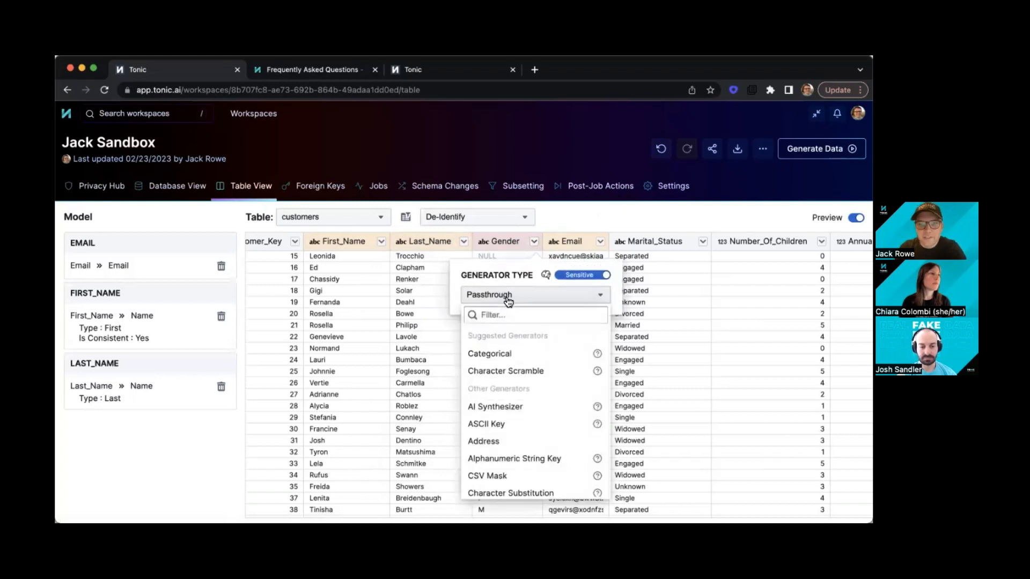
click(489, 353)
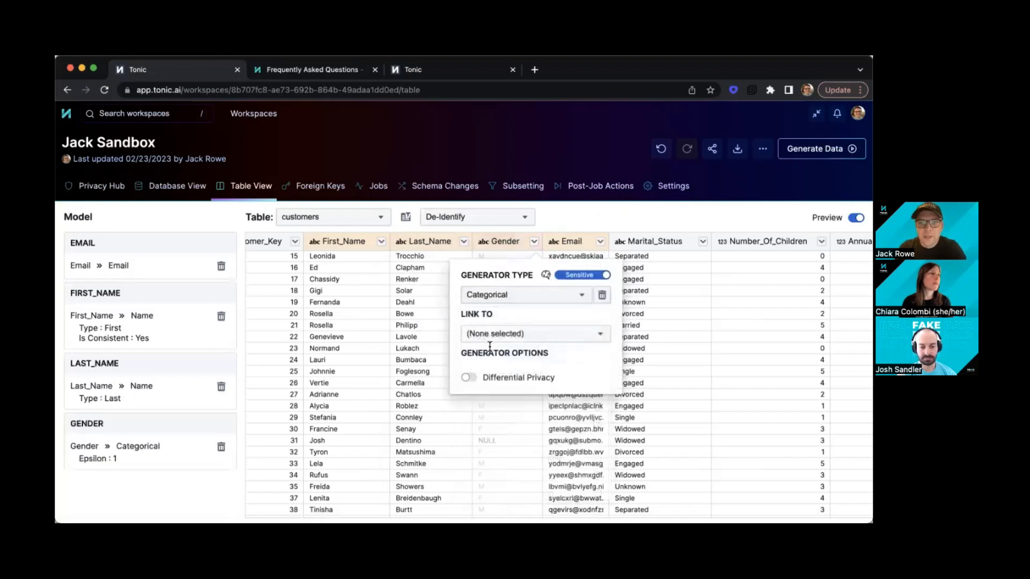
click(556, 217)
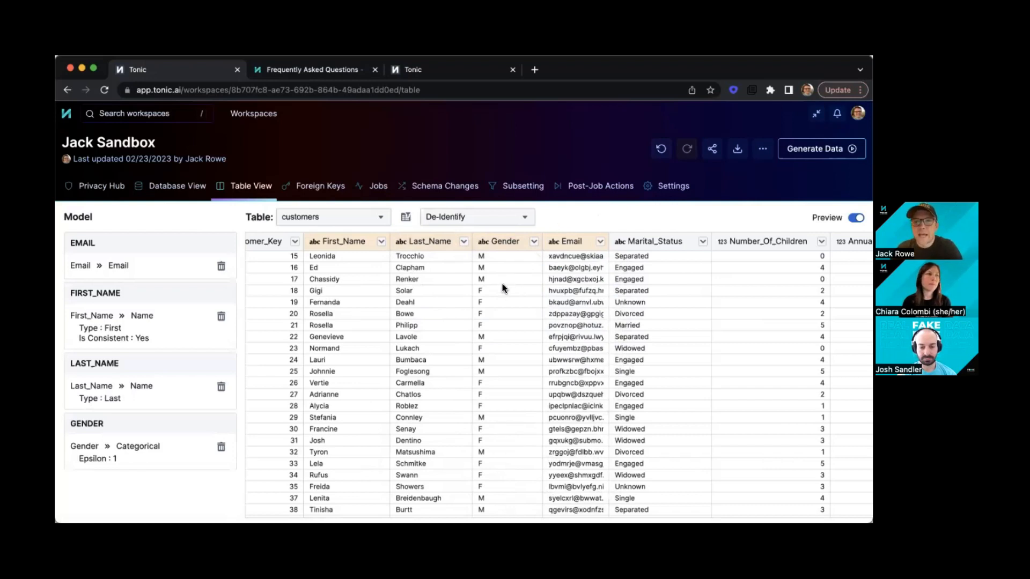
scroll(504, 288, right, 1)
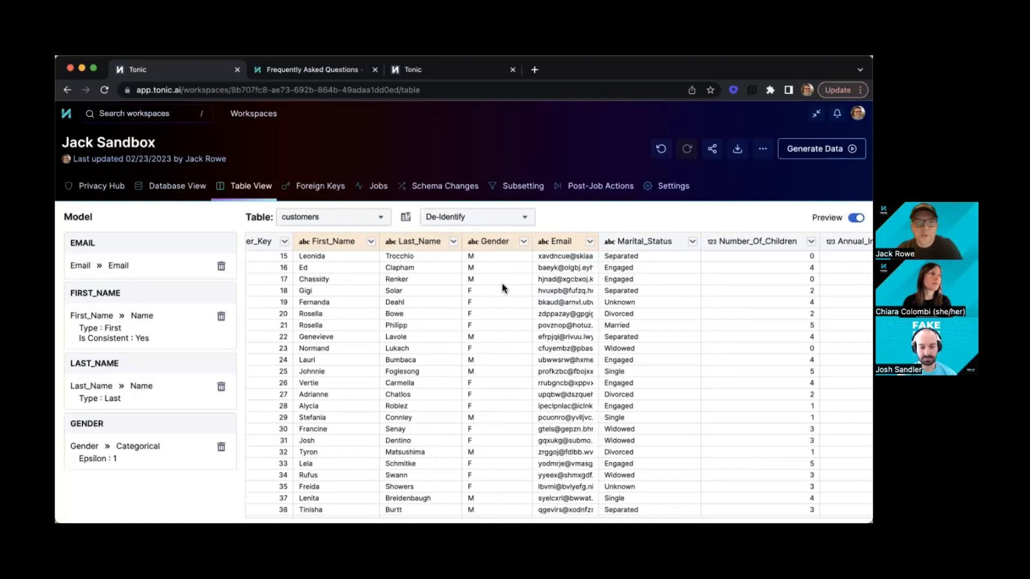
scroll(504, 288, down, 10)
scroll(504, 288, left, 2)
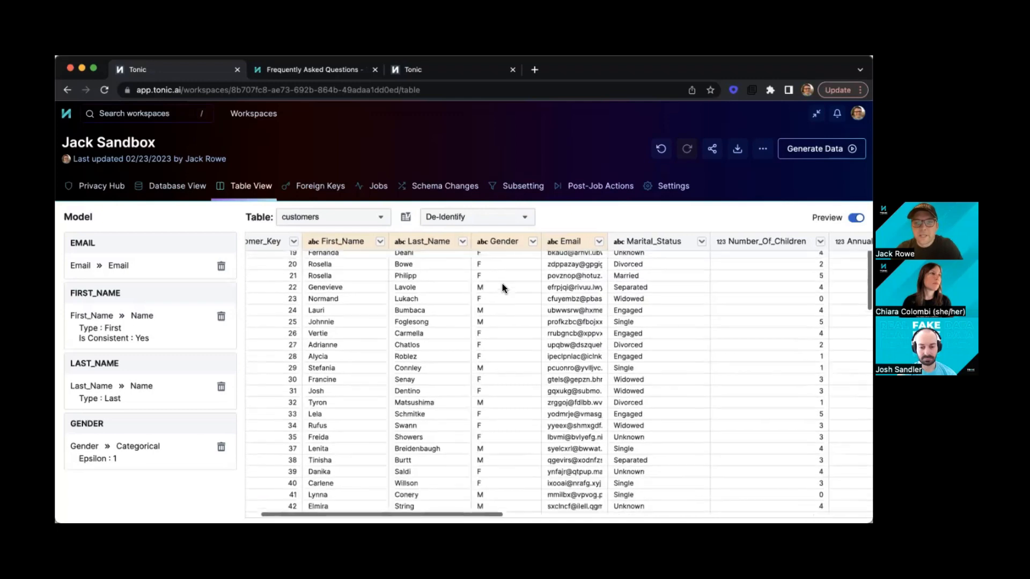
scroll(504, 288, down, 4)
scroll(504, 288, right, 1)
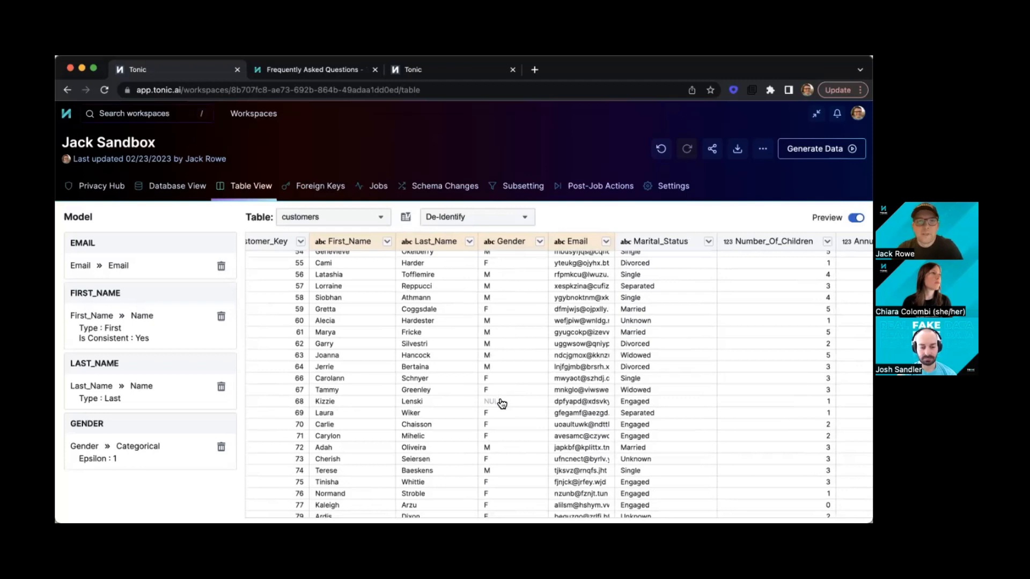
Set the Email generator's domain to tonic.ai for the customers table's Email column.
scroll(501, 403, up, 1)
scroll(501, 403, right, 1)
scroll(501, 403, up, 1)
scroll(501, 403, right, 1)
scroll(501, 403, up, 2)
scroll(472, 401, right, 1)
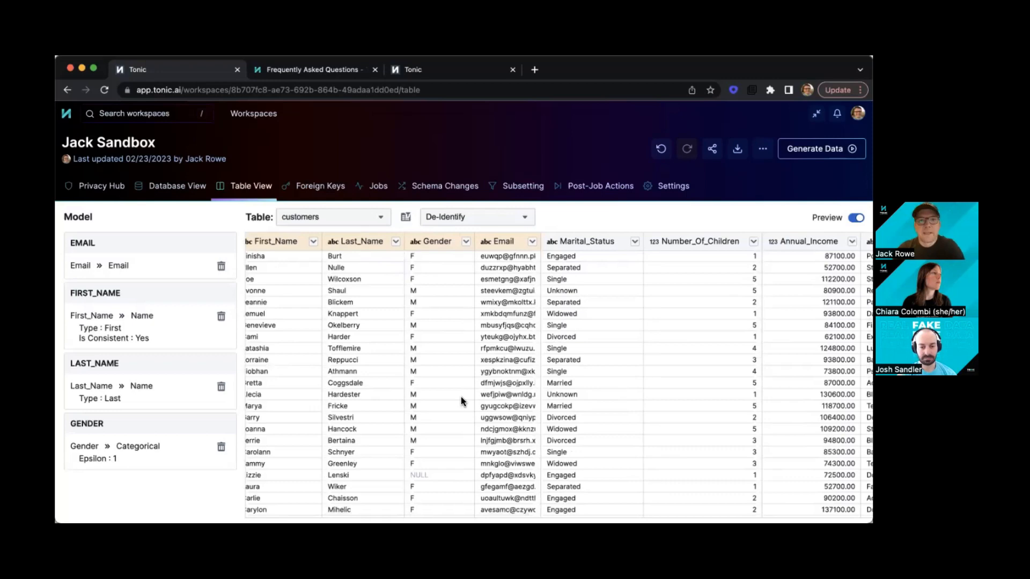
scroll(461, 400, up, 3)
scroll(462, 400, right, 1)
scroll(461, 401, up, 10)
scroll(462, 401, right, 2)
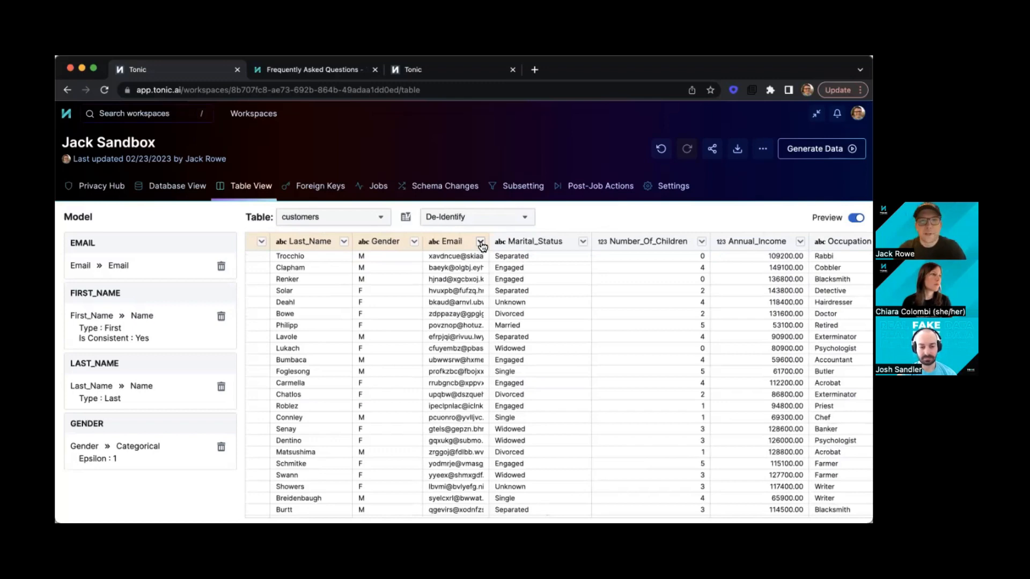
click(480, 243)
click(435, 347)
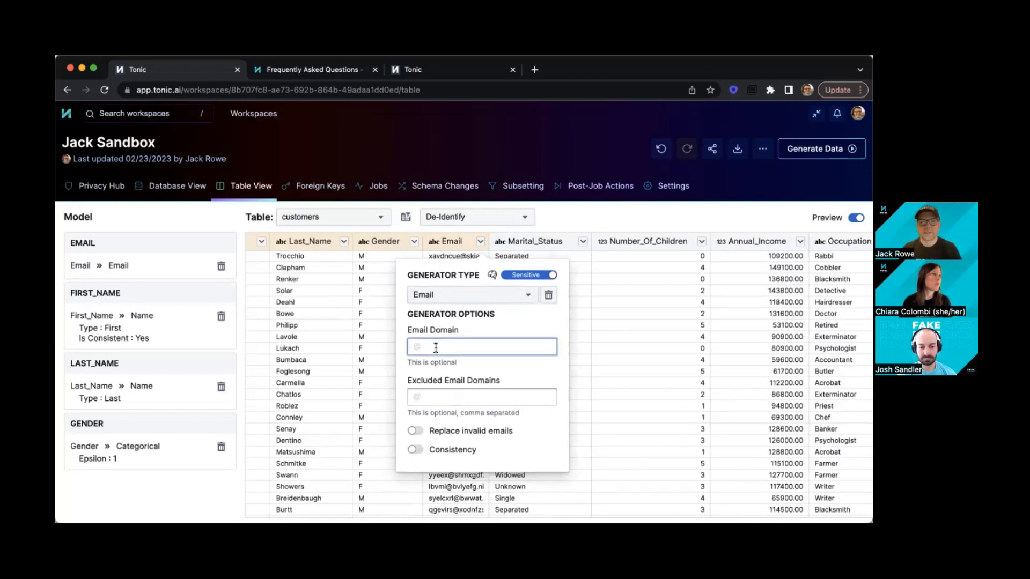
text(tonic.ai)
click(533, 241)
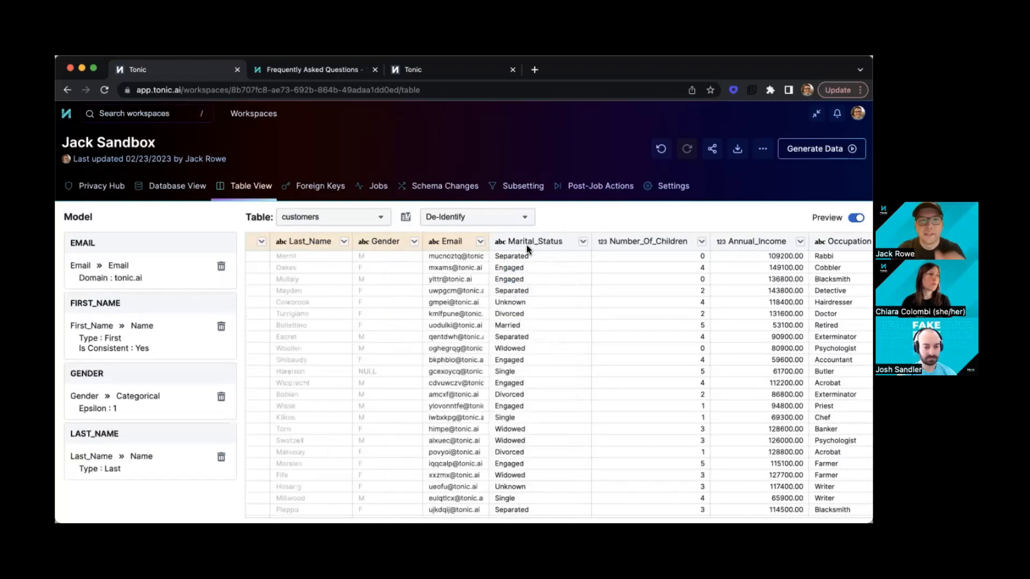
Switch the customers table's Email column to the Character Scramble generator.
click(480, 242)
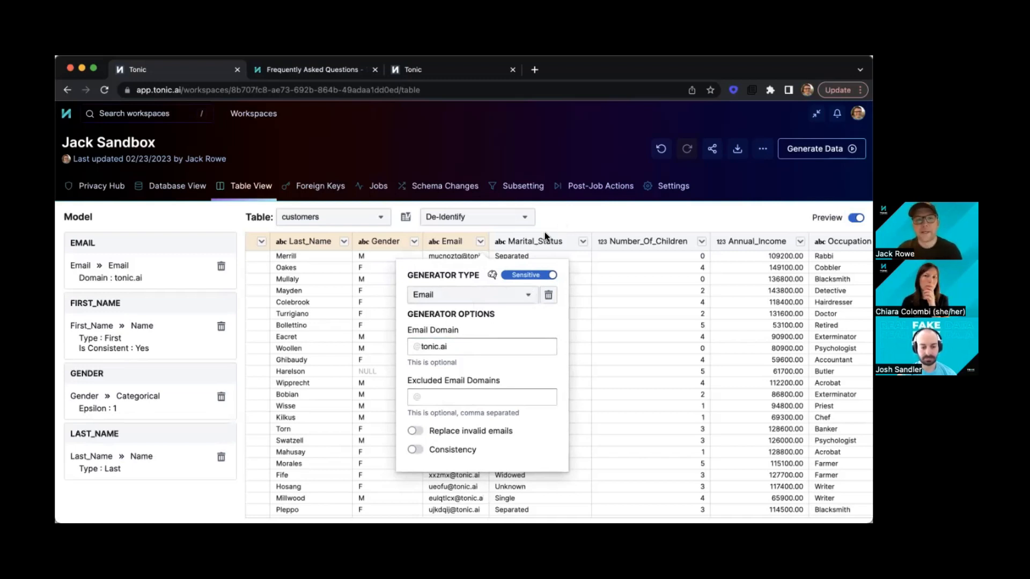
click(512, 296)
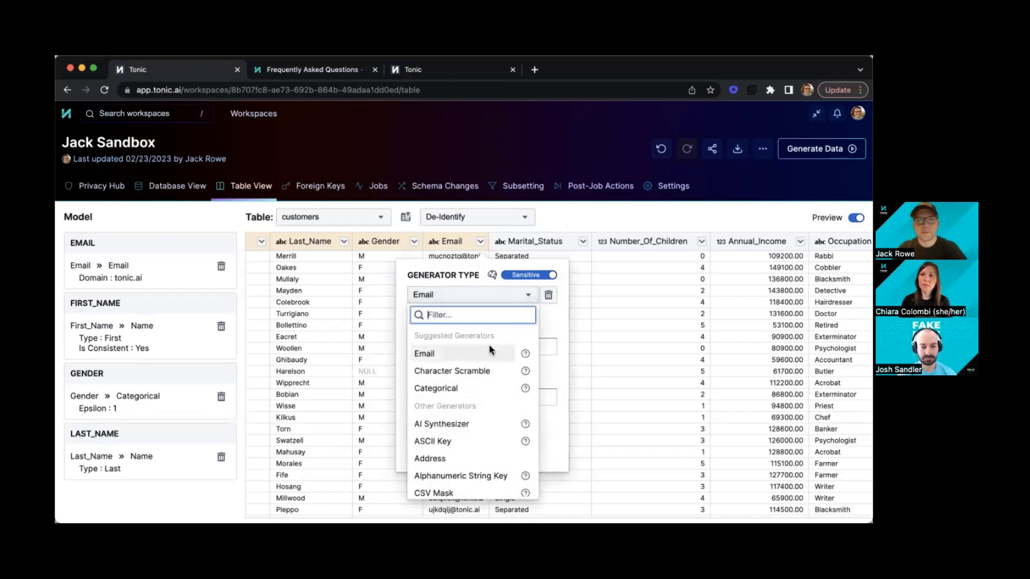
click(467, 371)
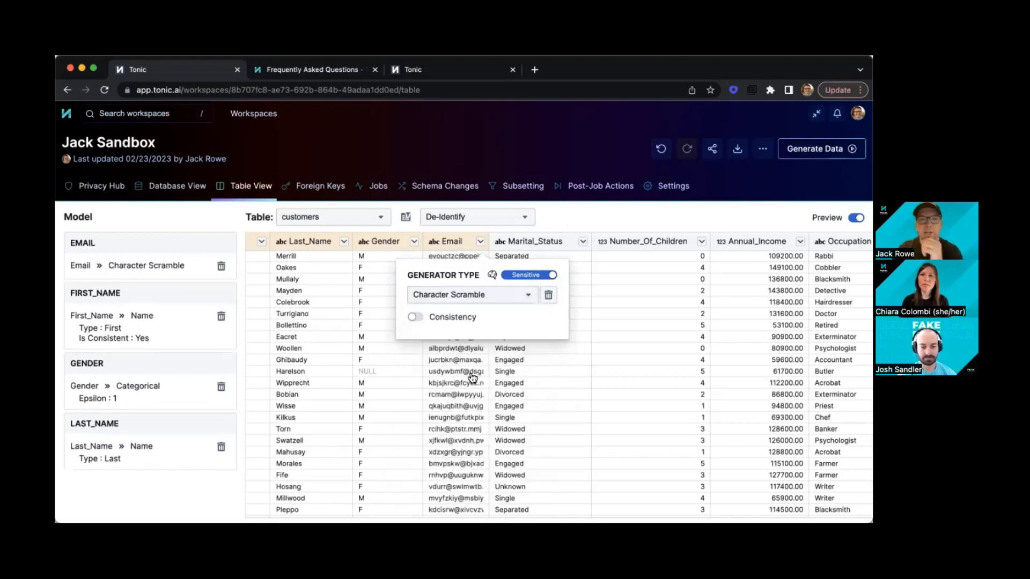
click(574, 213)
Widen the Email column so full addresses fit, and review its scrambled preview values and generator settings.
drag(489, 242, 530, 241)
scroll(547, 307, down, 2)
scroll(547, 307, left, 1)
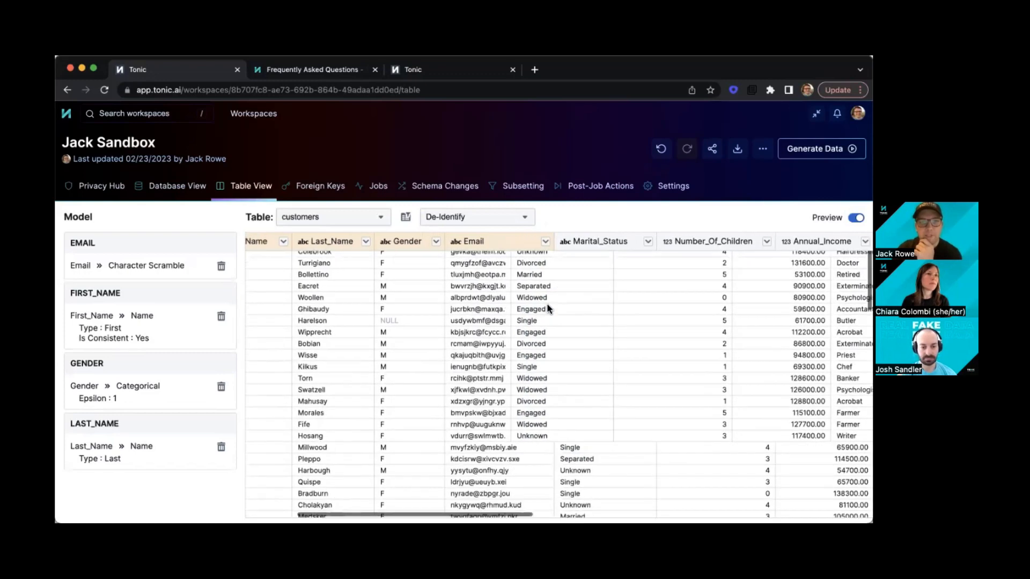
scroll(547, 304, up, 2)
scroll(547, 305, right, 2)
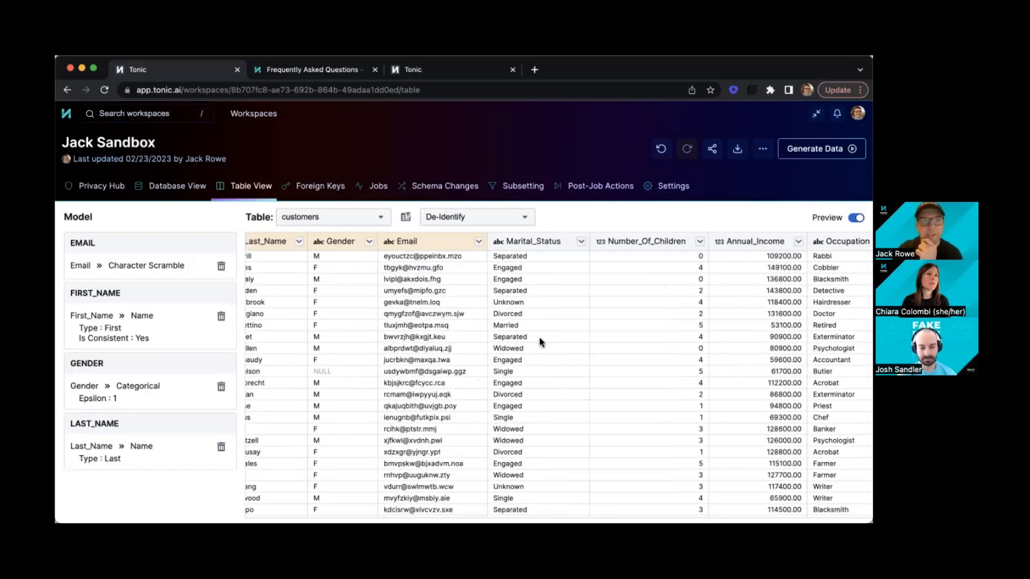
scroll(539, 337, left, 1)
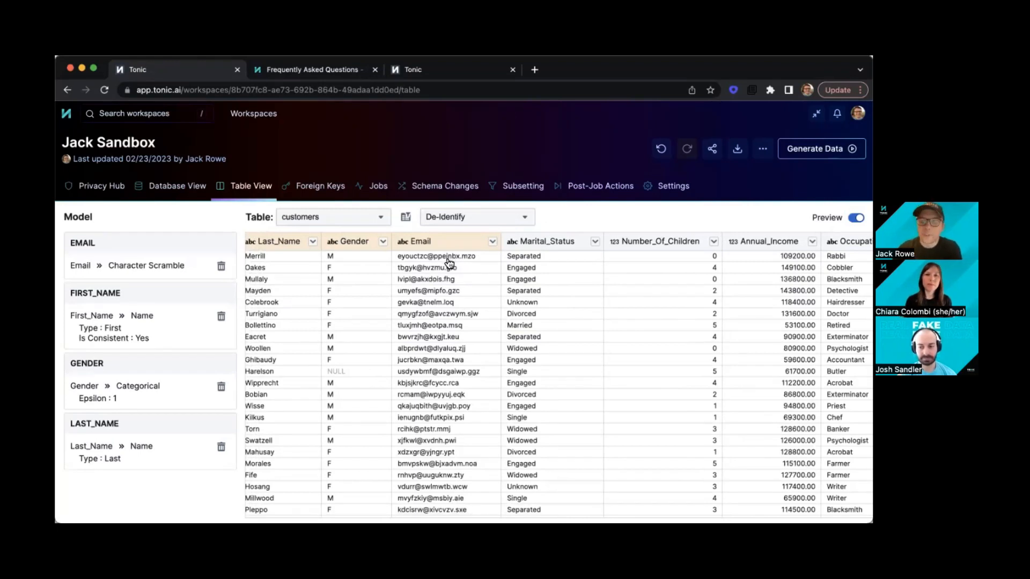
scroll(456, 257, right, 2)
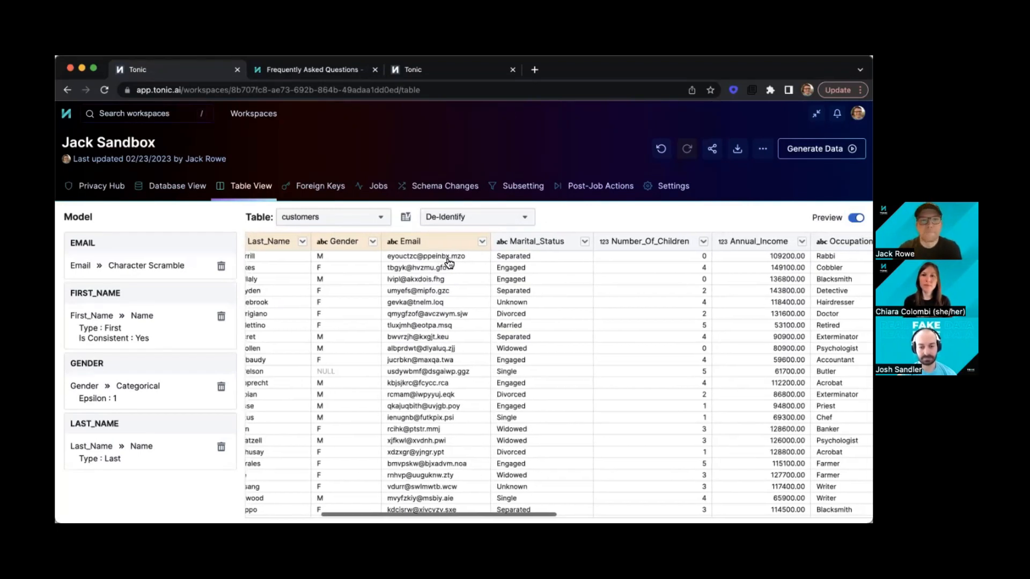
click(472, 242)
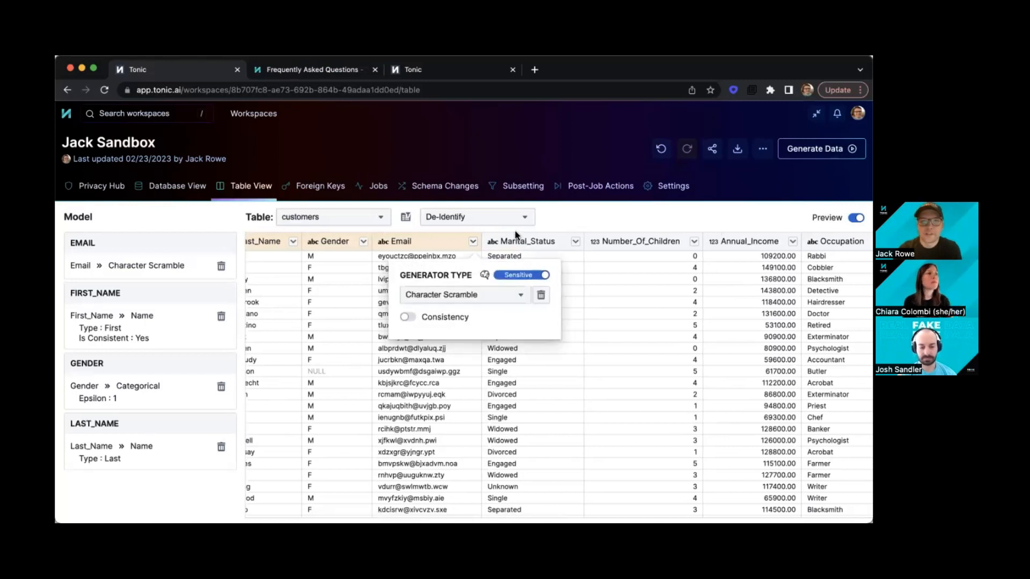
click(566, 219)
scroll(426, 266, left, 2)
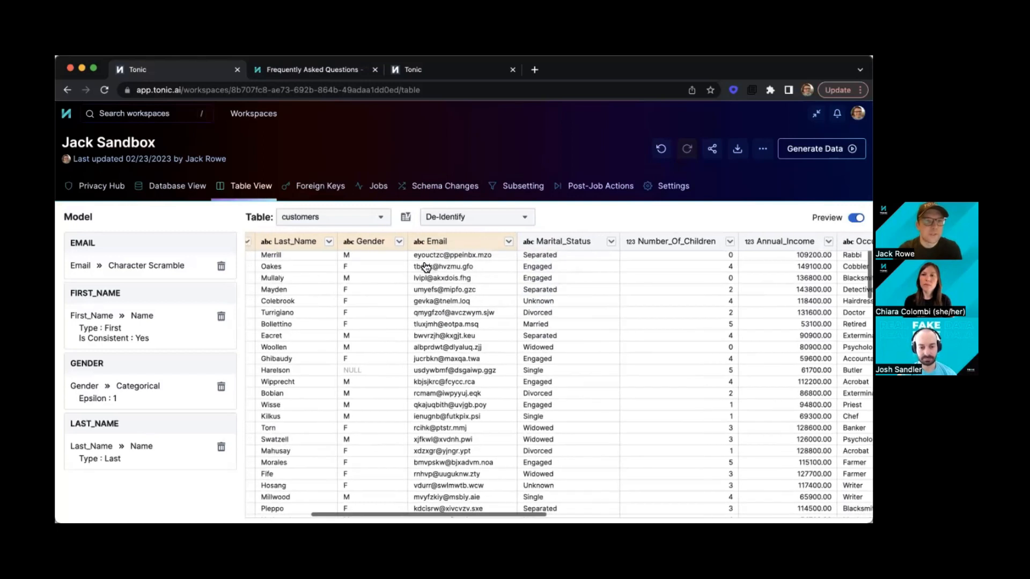
scroll(424, 268, right, 2)
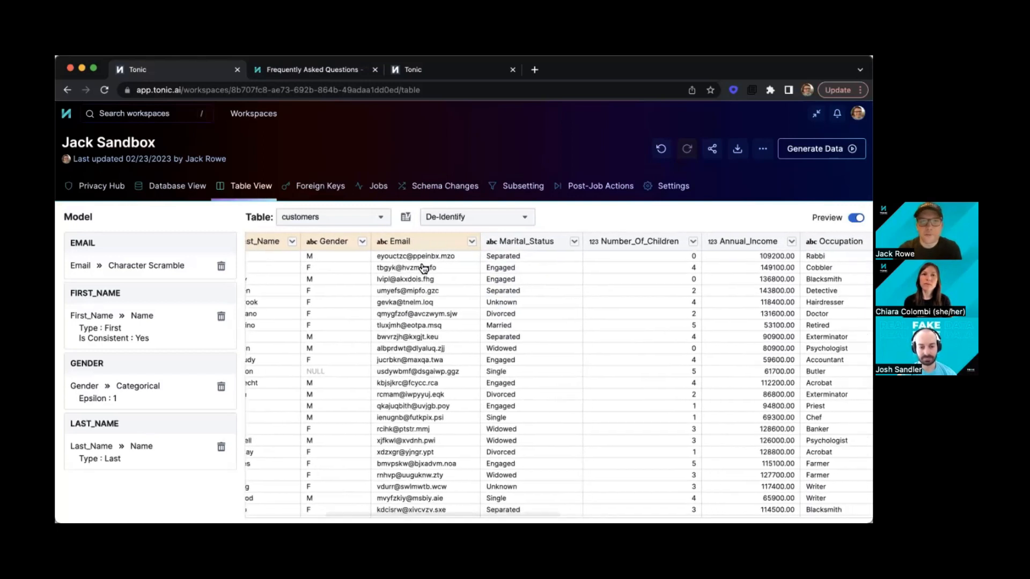
Assign the Conditional generator to the Email column and add a condition based on the Store_Membership_Card column.
click(472, 242)
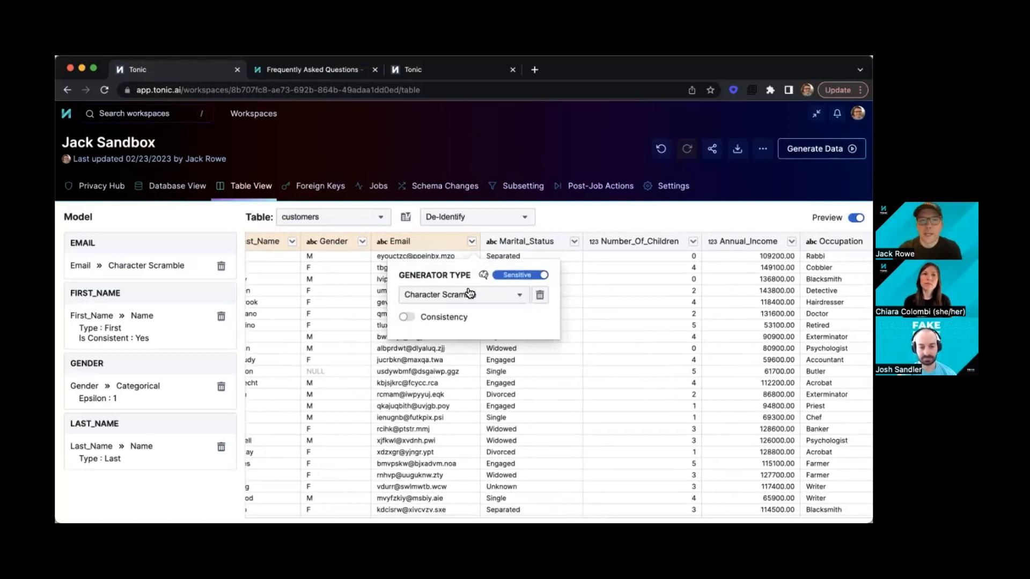
click(461, 295)
text(cond)
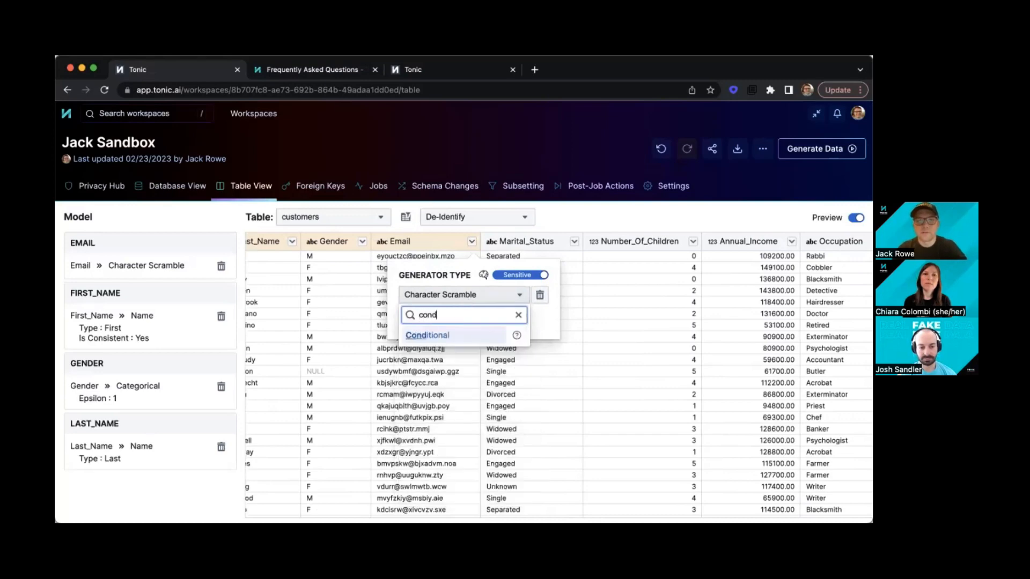
click(441, 336)
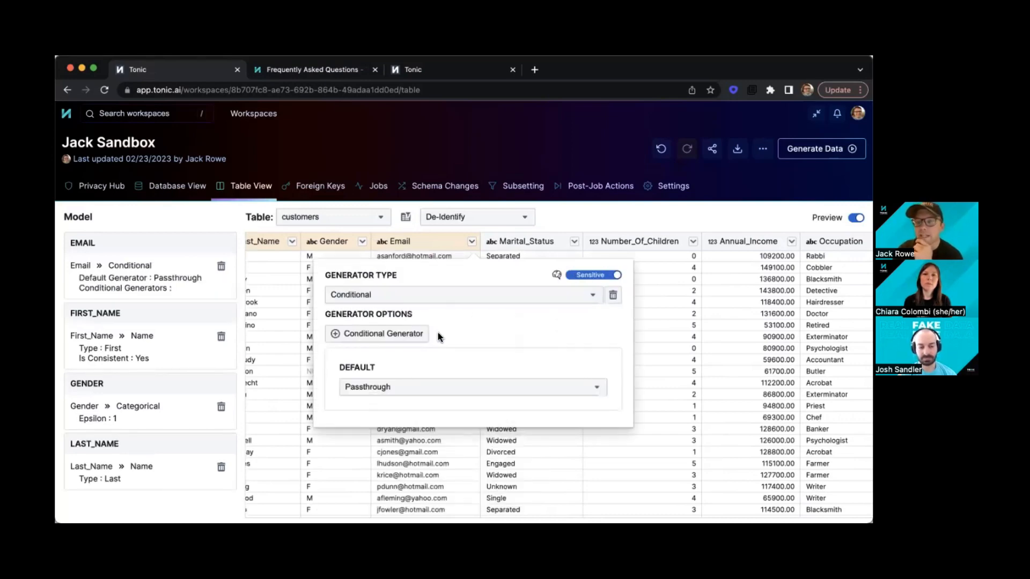
click(421, 333)
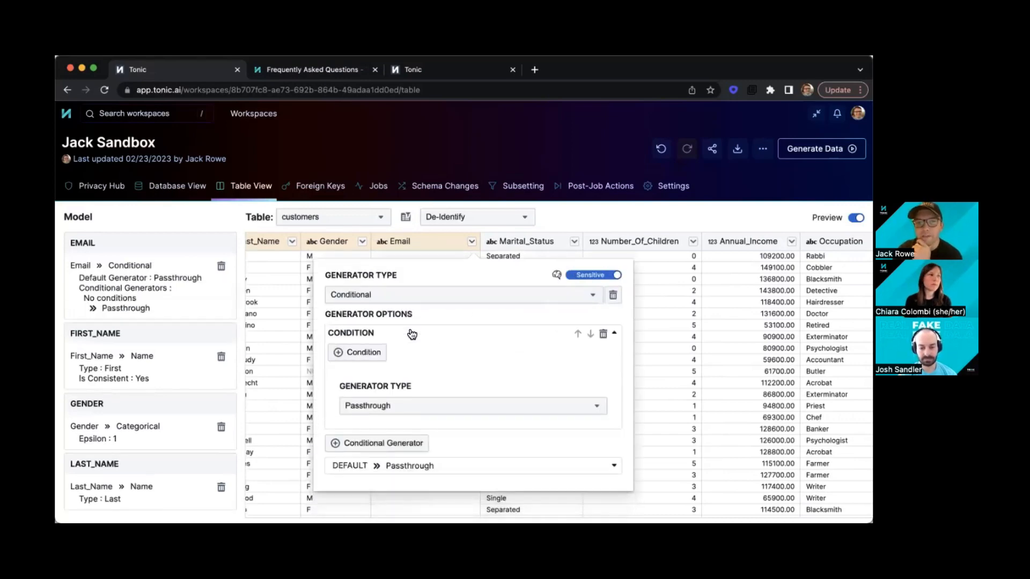
click(374, 353)
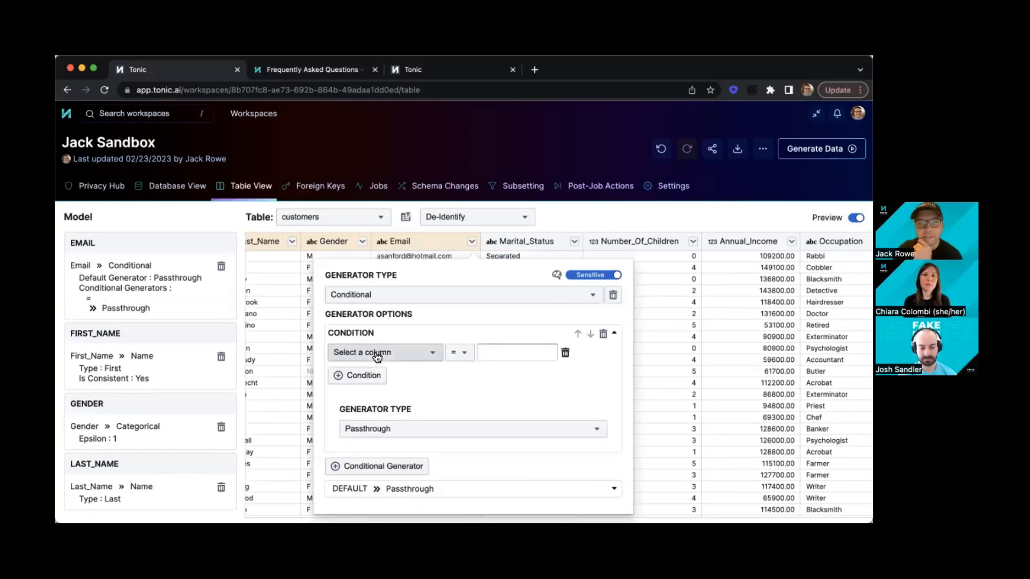
click(377, 354)
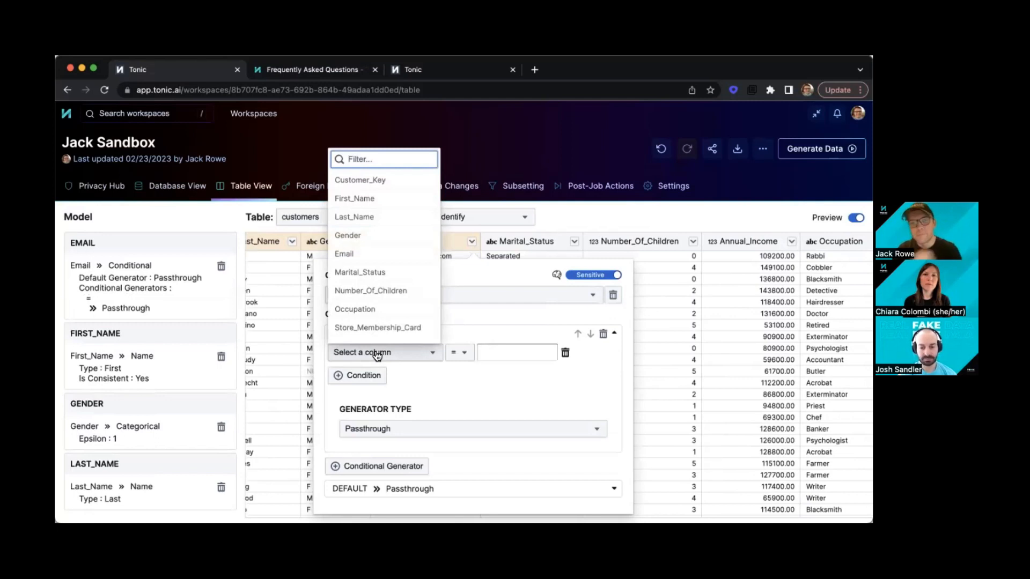
click(393, 329)
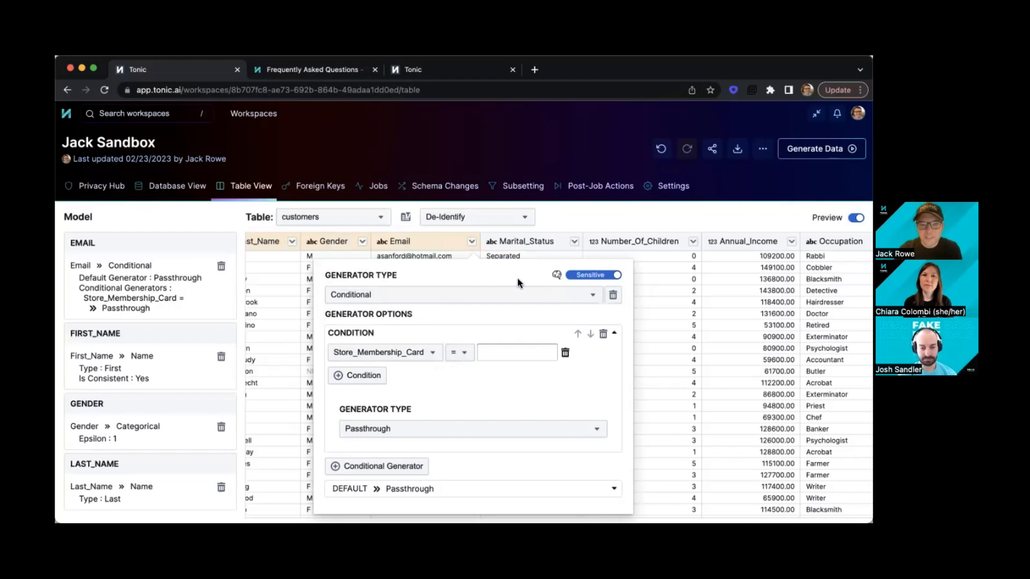
Switch the Email column's generator from Conditional to Custom Categorical.
click(509, 298)
key(BackSpace)
key(BackSpace)
key(BackSpace)
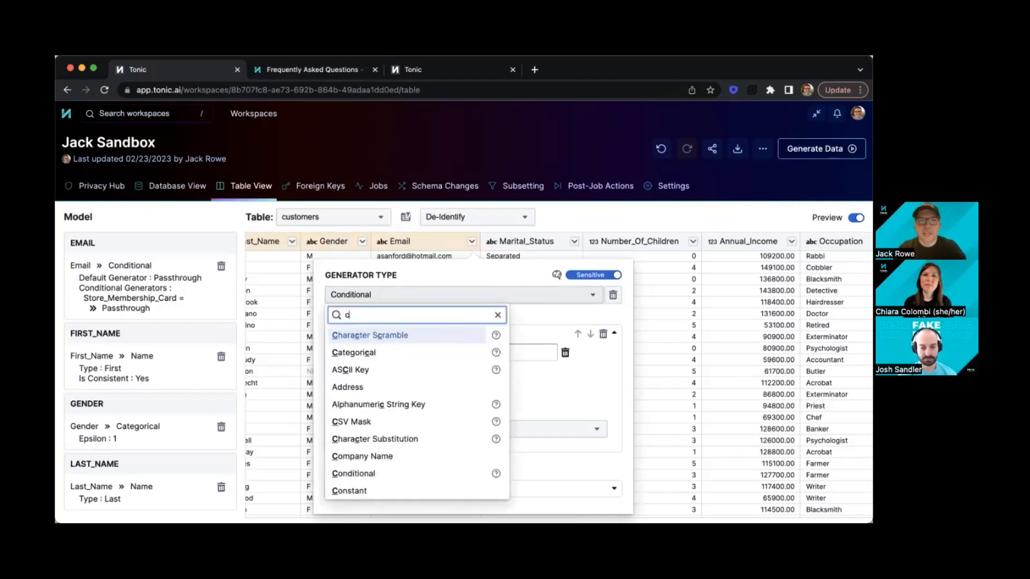
text(us)
click(456, 333)
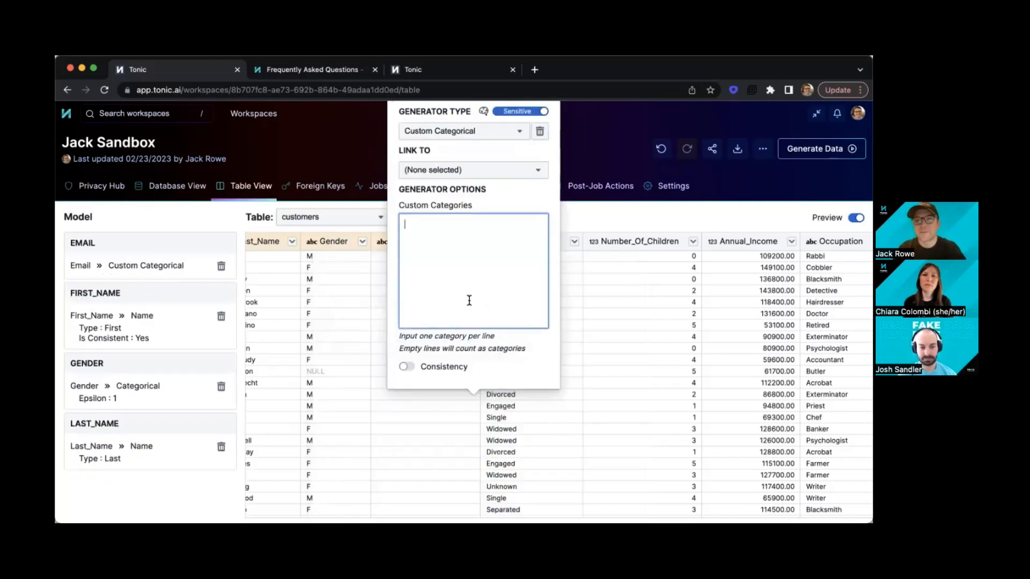
Enter the custom categories a, b, c, d, e, f and f on separate lines and check the previewed Email values.
text(a)
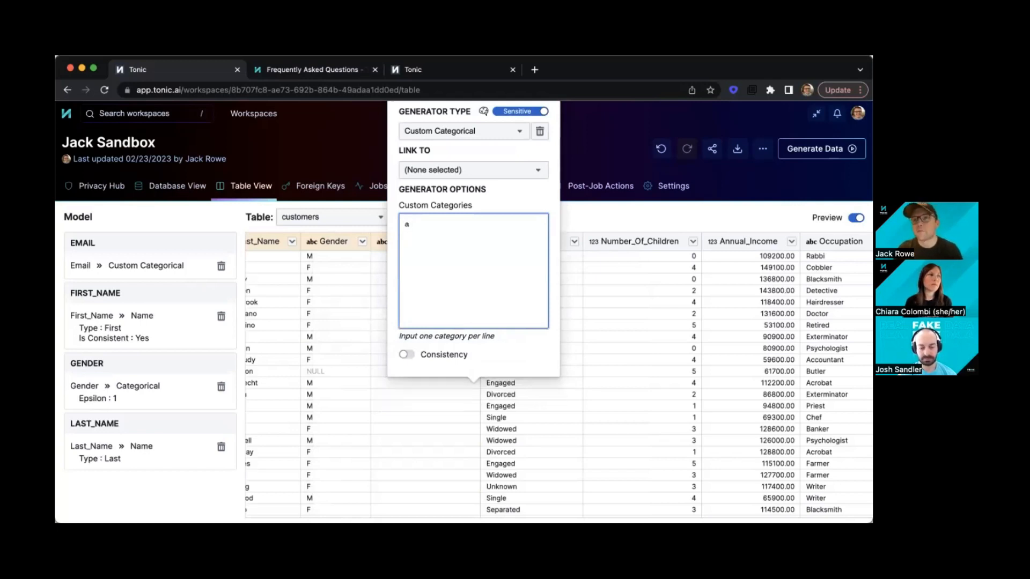
key(Return)
text(b)
key(Return)
text(c)
key(Return)
text(d)
key(Return)
text(e)
key(Return)
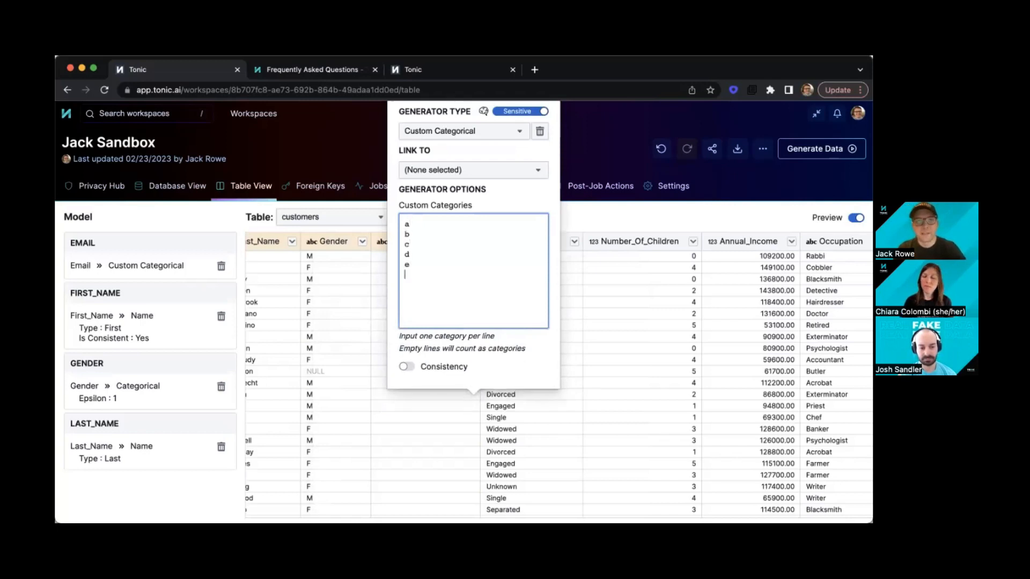
text(f)
key(Return)
text(f)
key(Return)
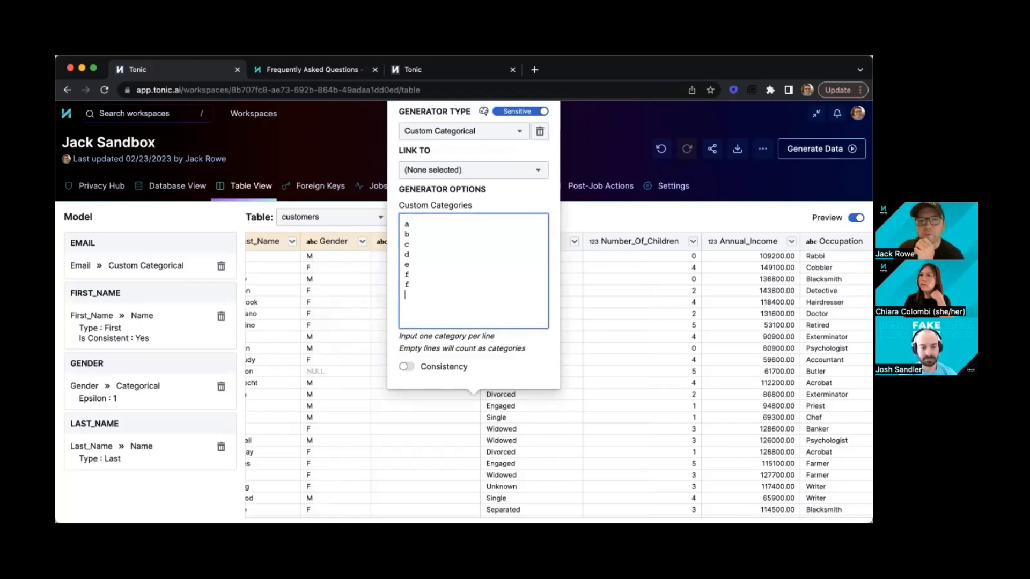
click(584, 208)
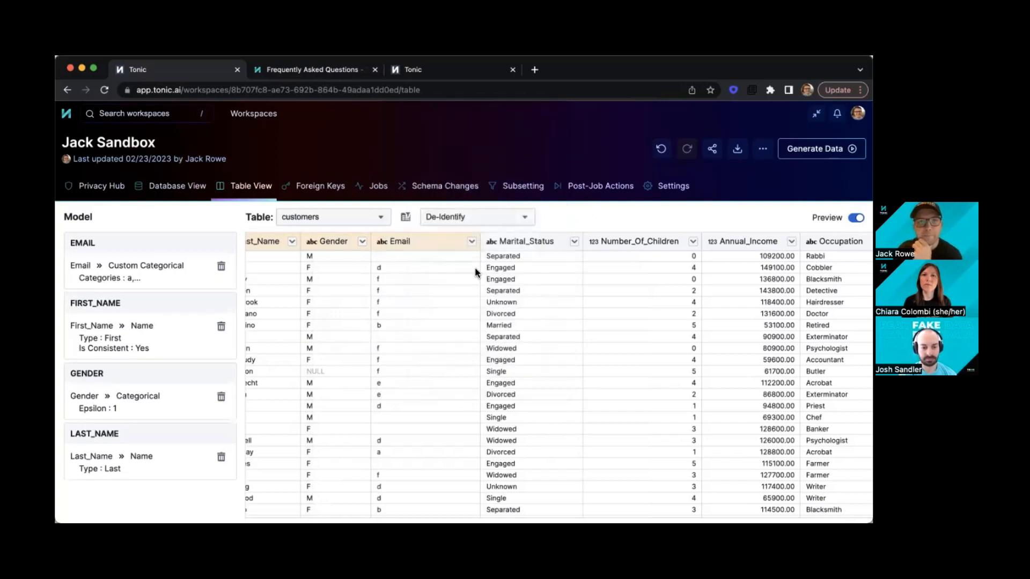
scroll(411, 308, right, 1)
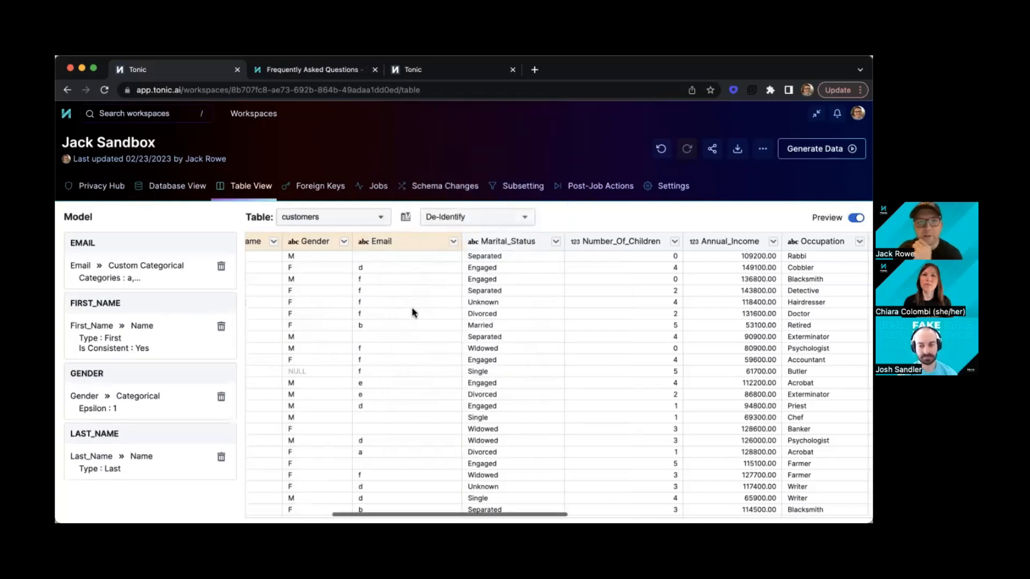
Assign the Regex Mask generator to the customers table's Email column.
click(454, 244)
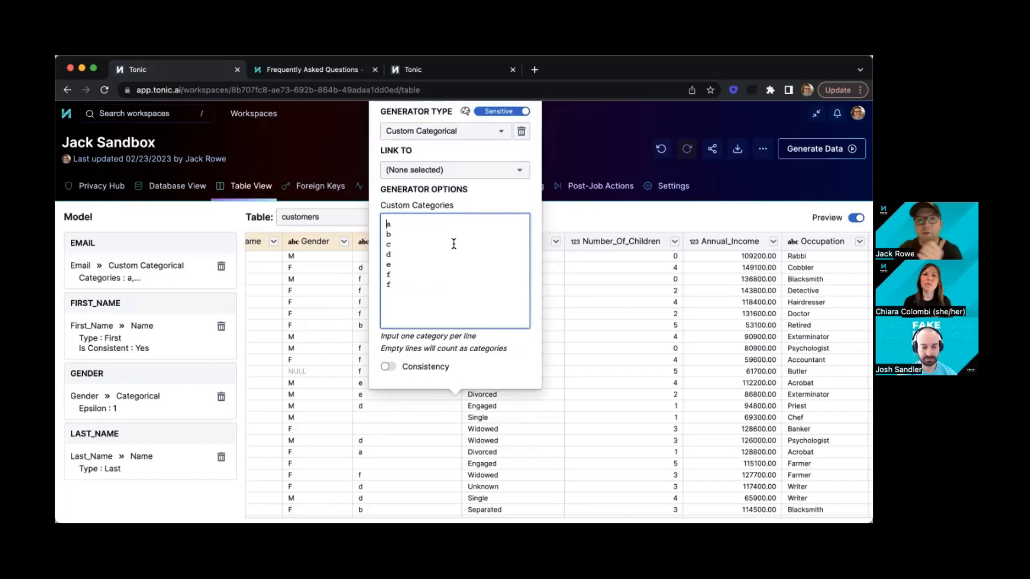
click(501, 133)
click(467, 154)
text(reg)
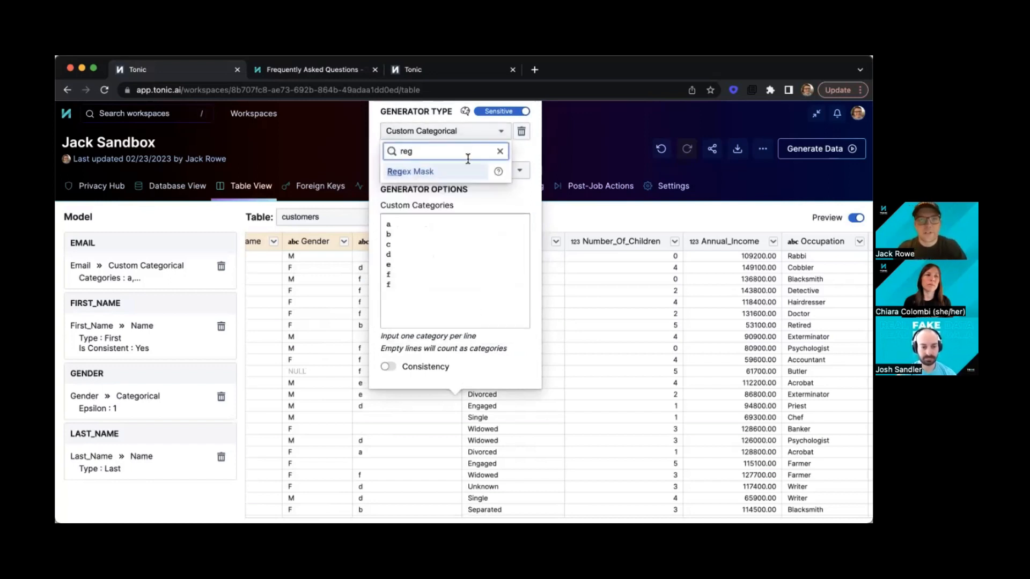
click(451, 171)
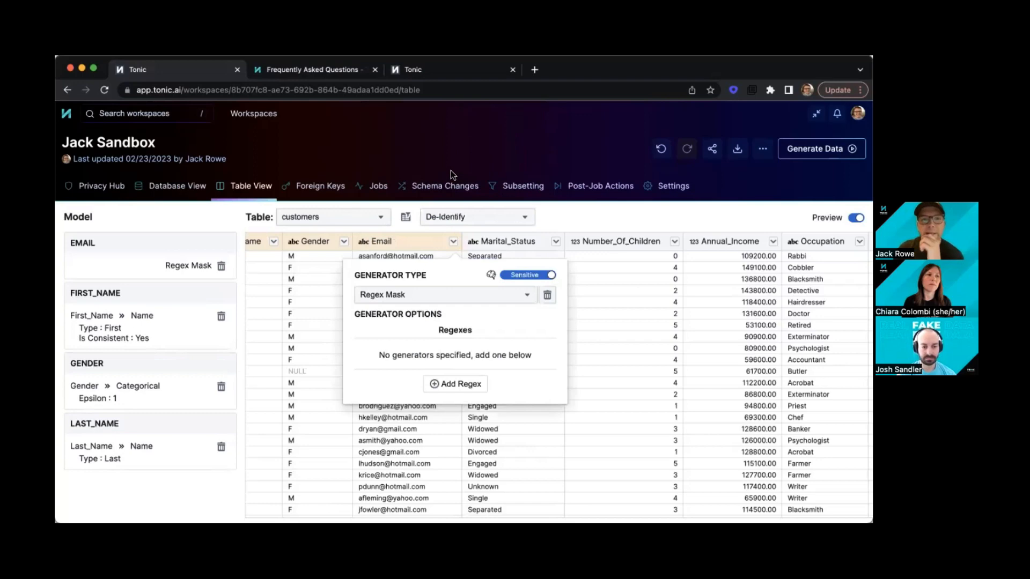
Look over the Regex Mask Editor for the Email column and return to the table without adding a pattern.
click(439, 384)
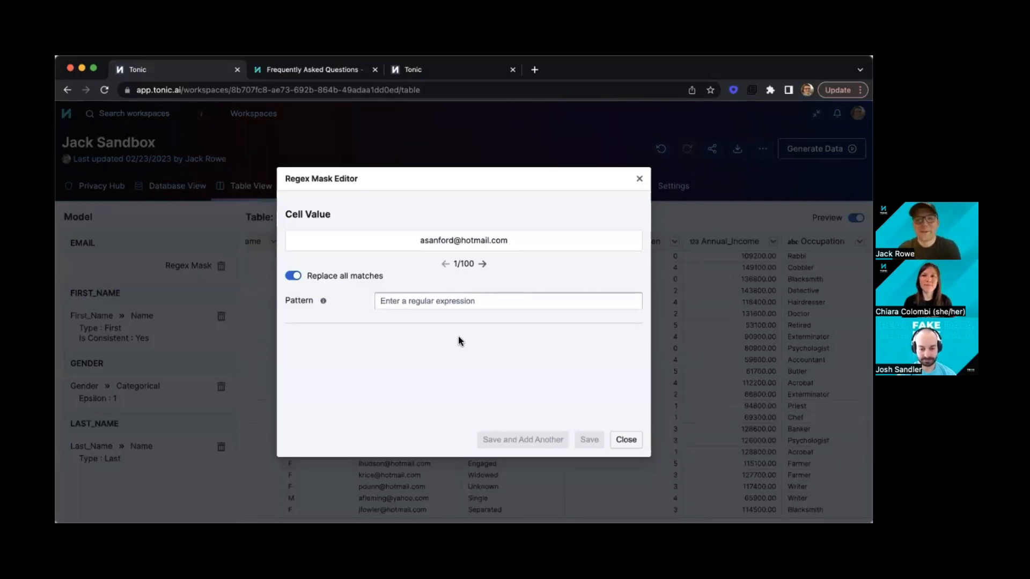
click(626, 440)
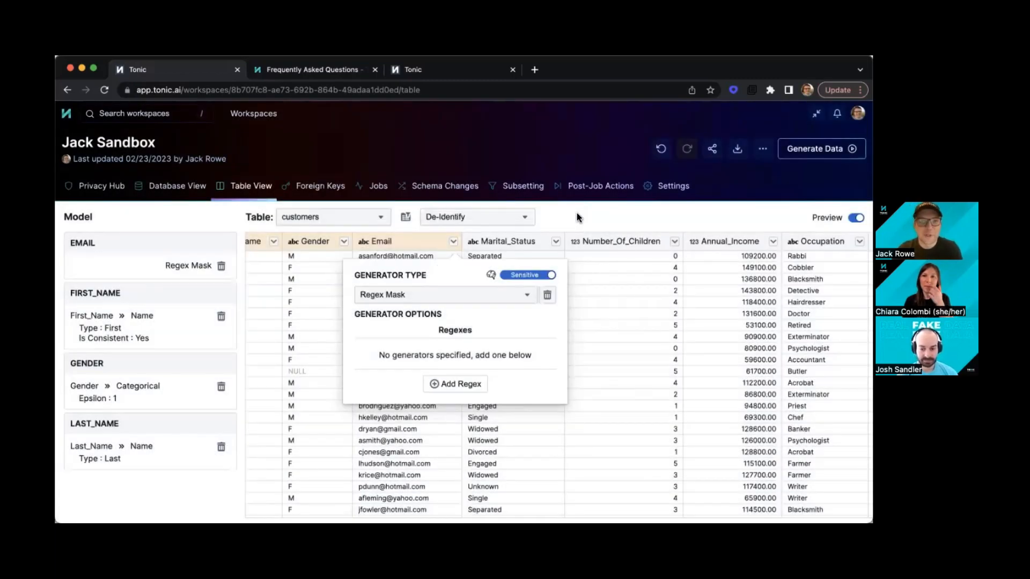
click(578, 217)
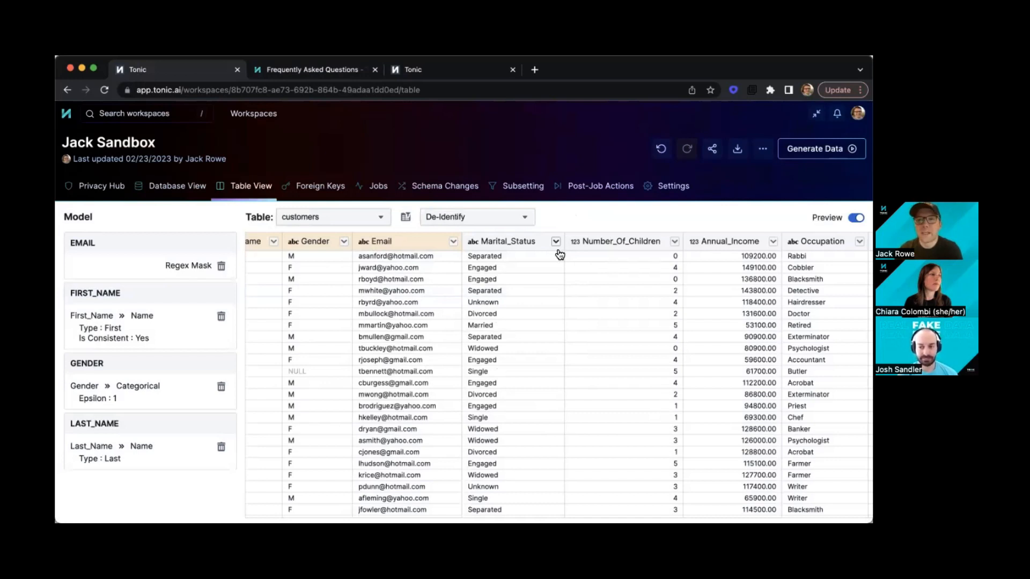
scroll(557, 254, right, 3)
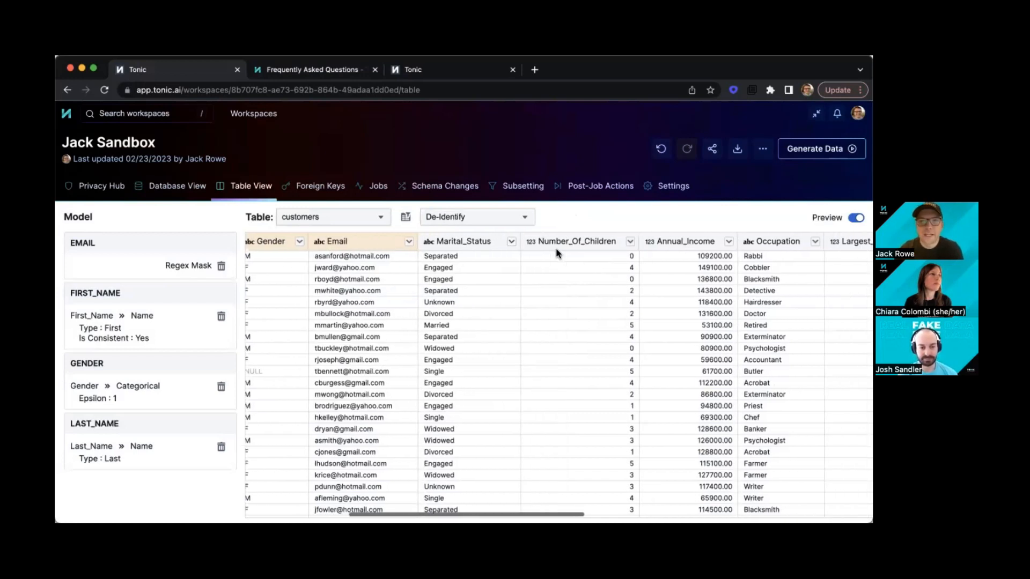
Assign the Continuous generator to the customers table's Annual_Income column.
scroll(556, 253, right, 4)
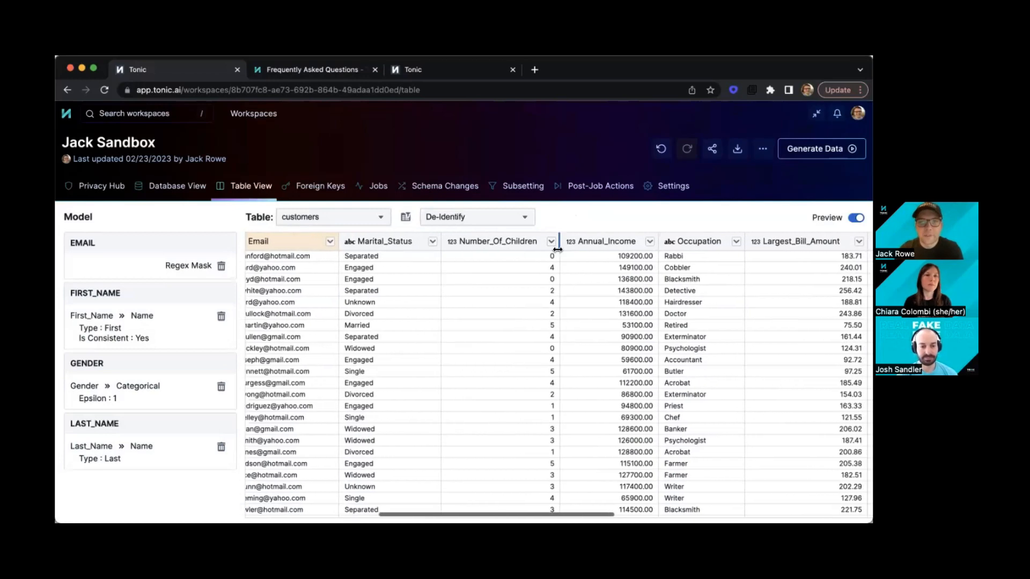
scroll(556, 254, right, 3)
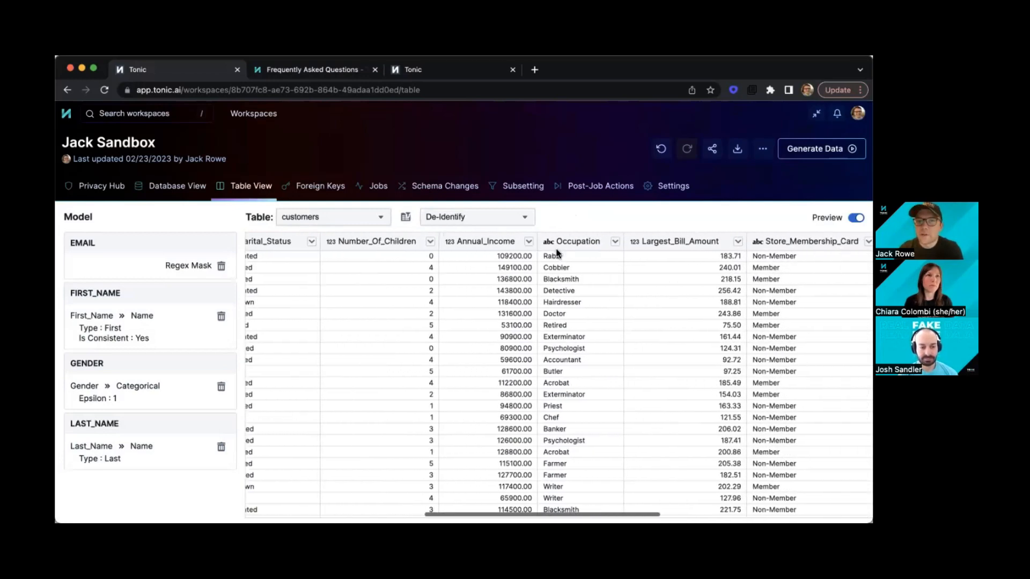
scroll(557, 254, right, 5)
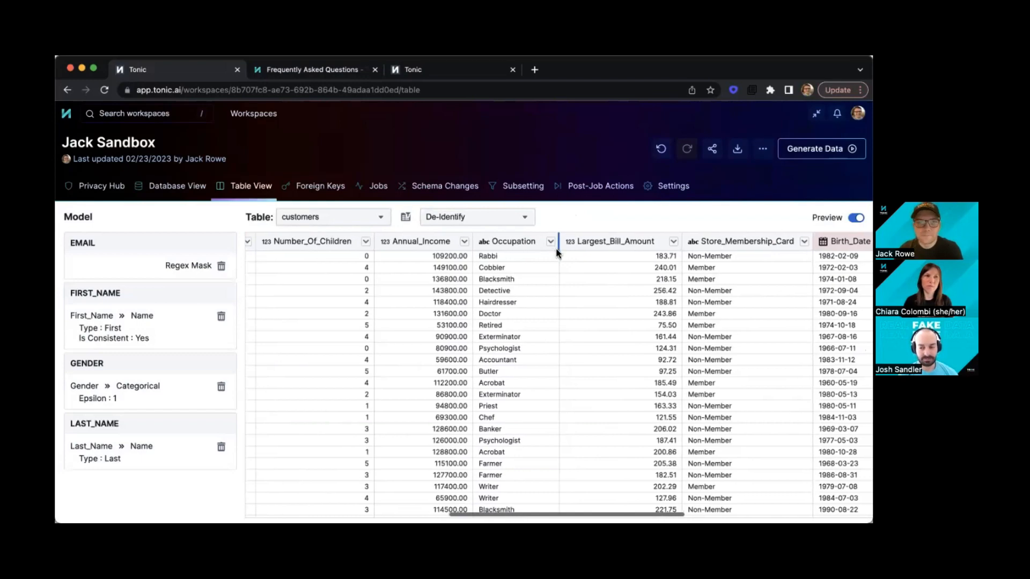
scroll(557, 254, right, 2)
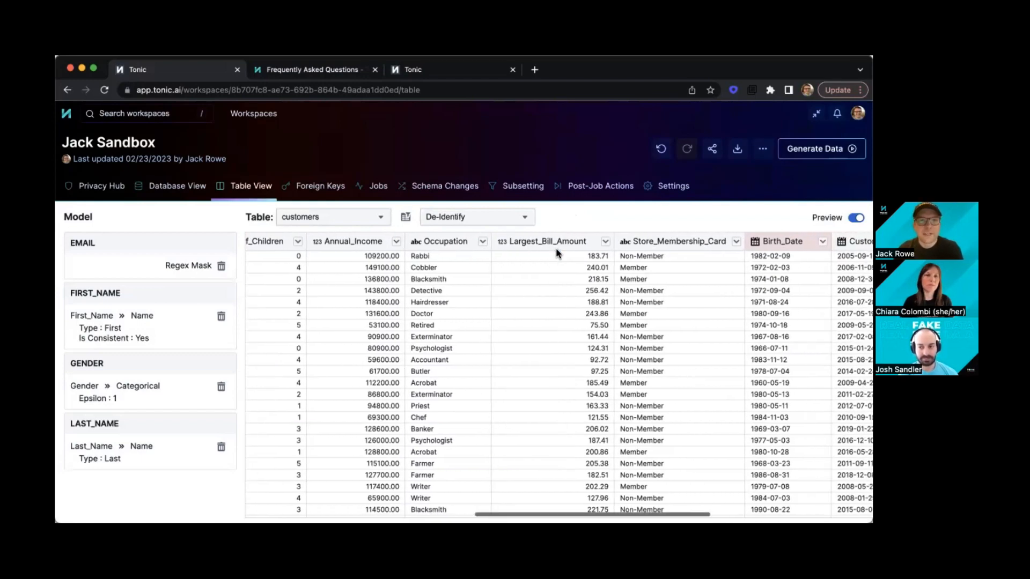
scroll(557, 253, right, 1)
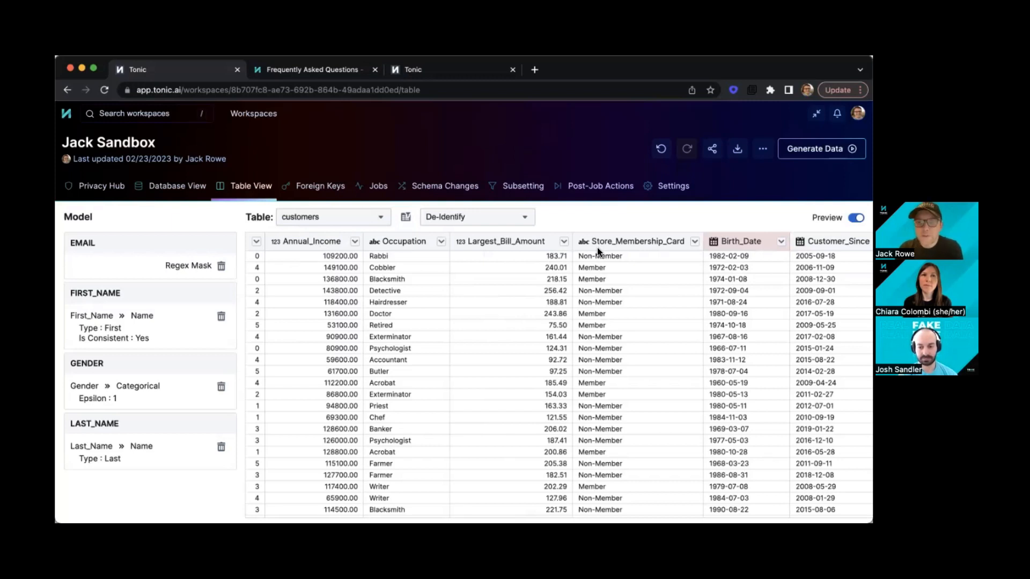
click(355, 243)
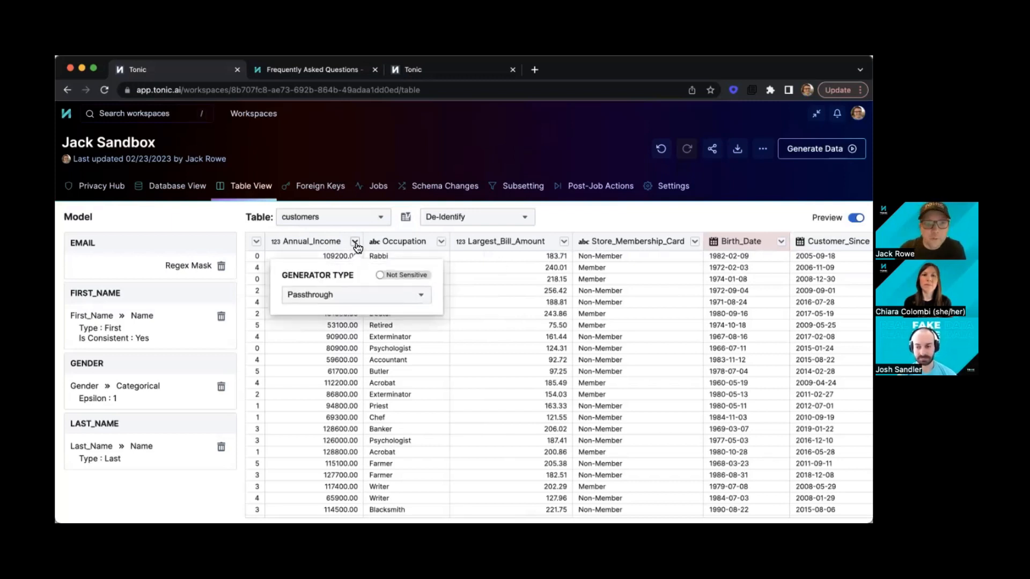
click(341, 295)
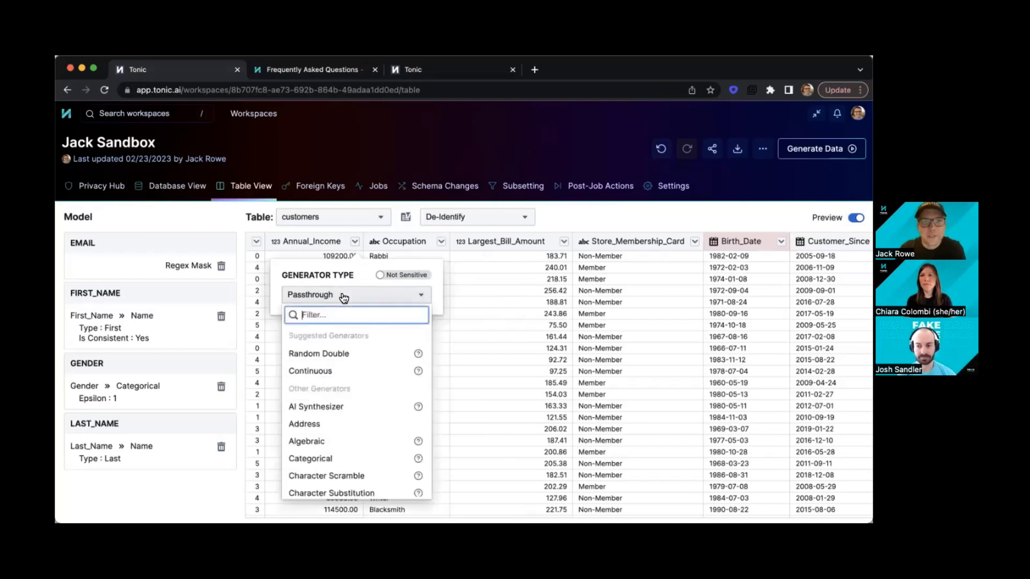
click(322, 371)
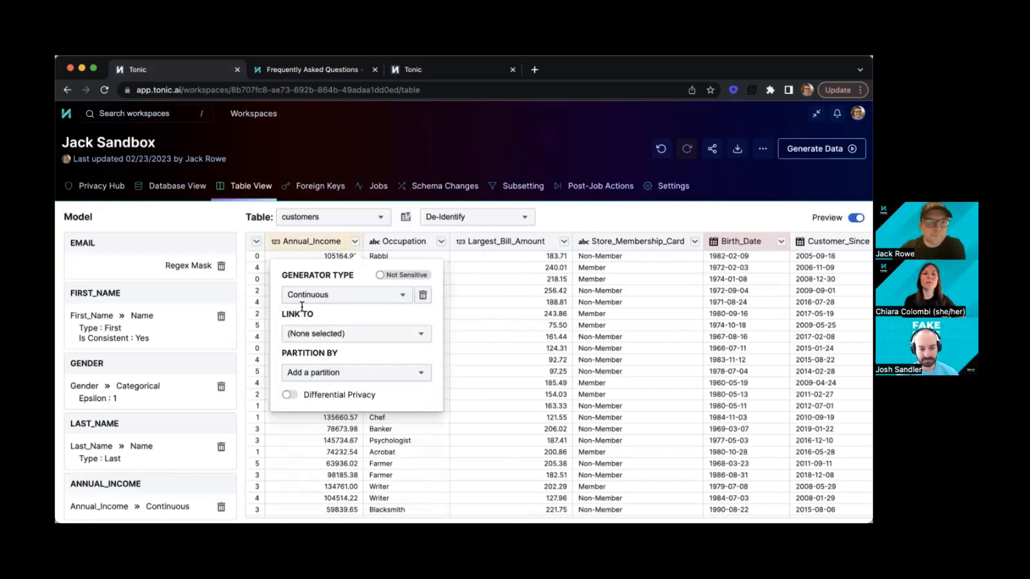
click(237, 226)
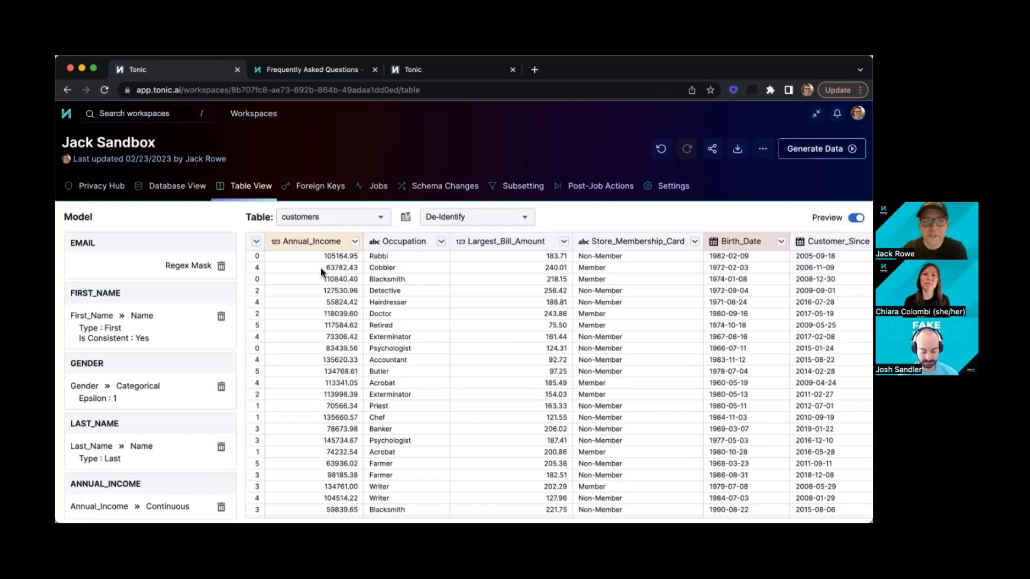
Assign the Continuous generator to the Largest_Bill_Amount column and link it to Annual_Income.
scroll(322, 272, right, 1)
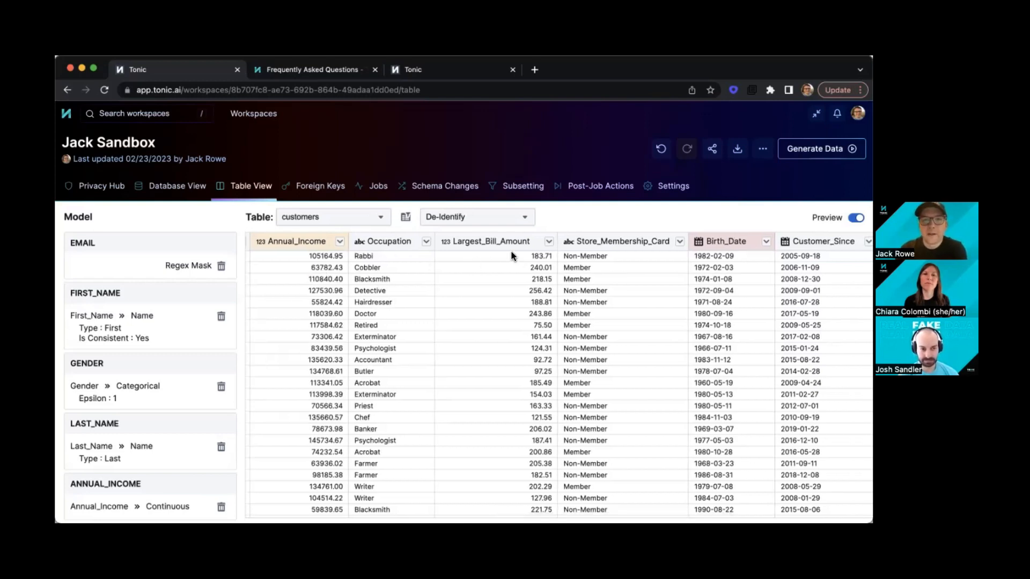
click(549, 242)
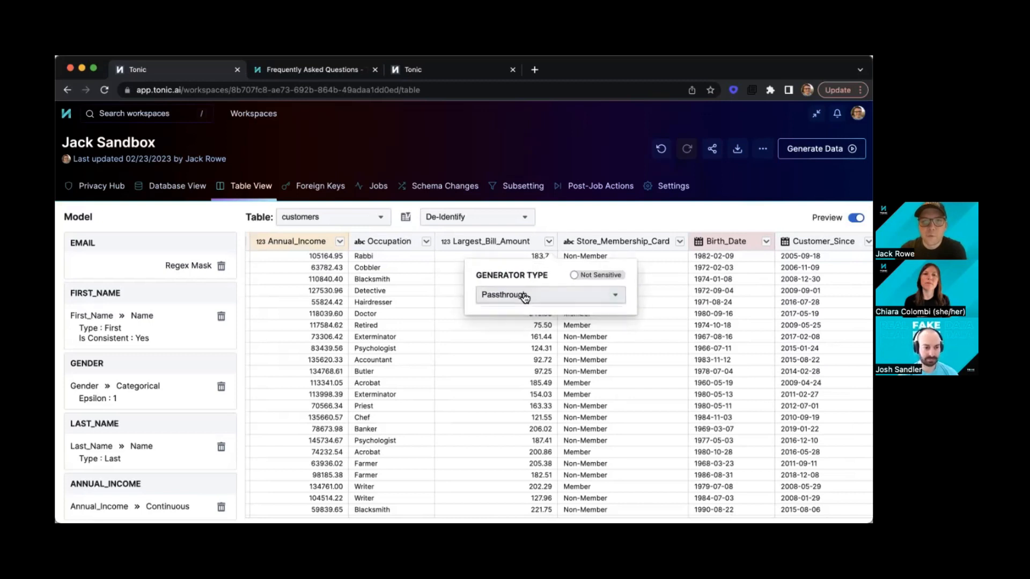
click(524, 295)
click(500, 371)
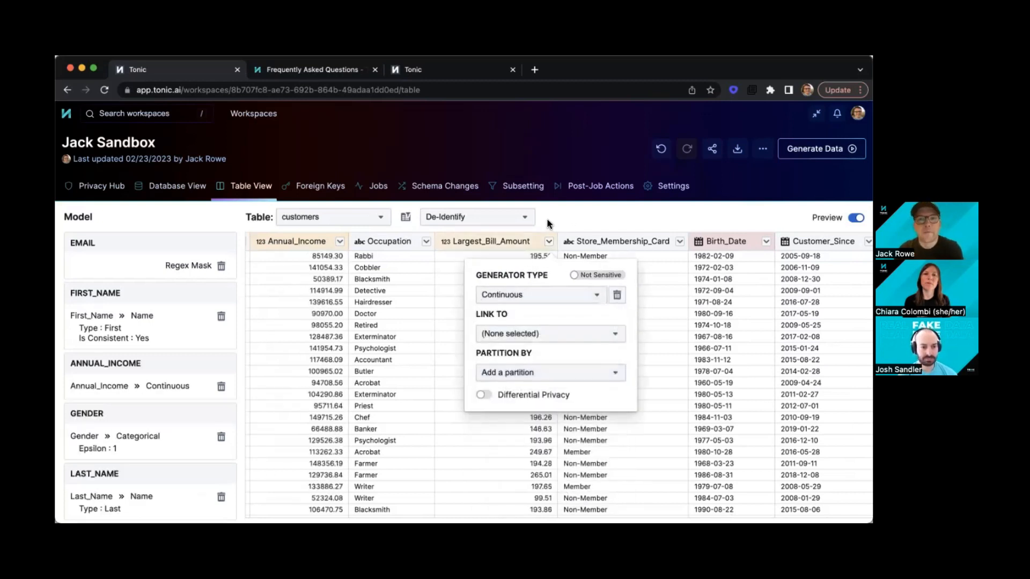
click(517, 333)
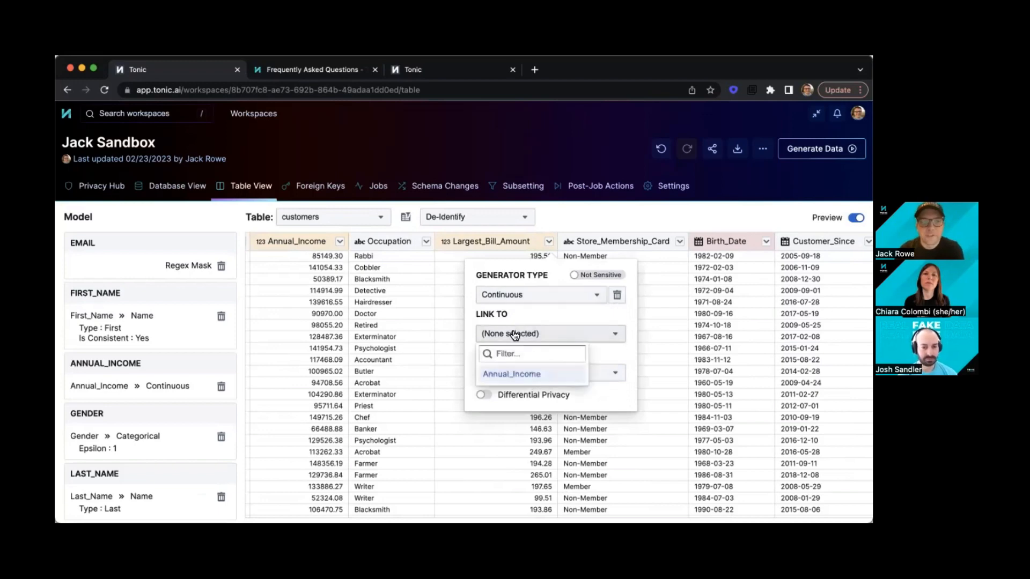
click(498, 373)
click(550, 226)
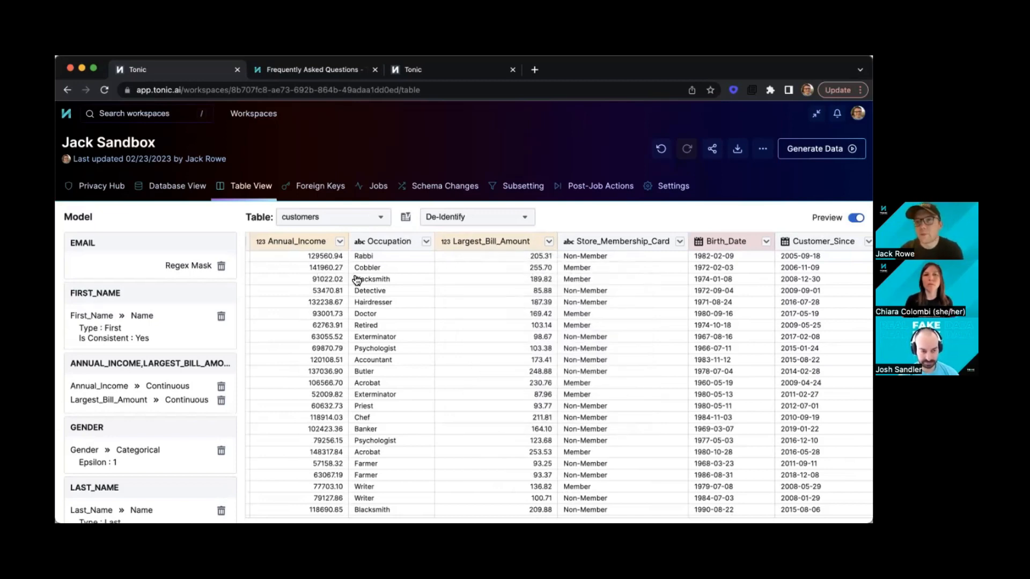
Assign the Categorical generator to the Store_Membership_Card column.
scroll(477, 288, right, 3)
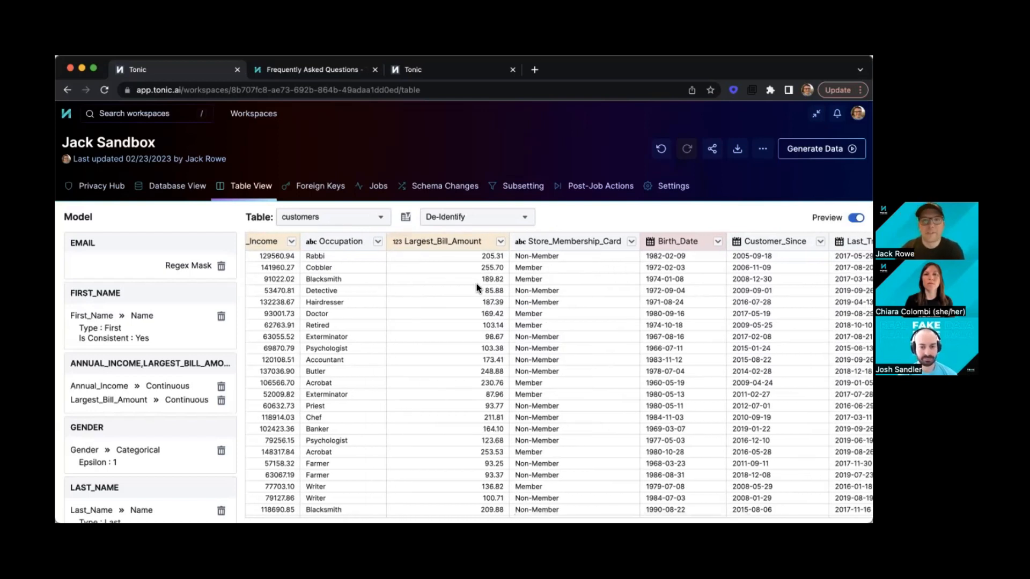
click(631, 242)
click(609, 296)
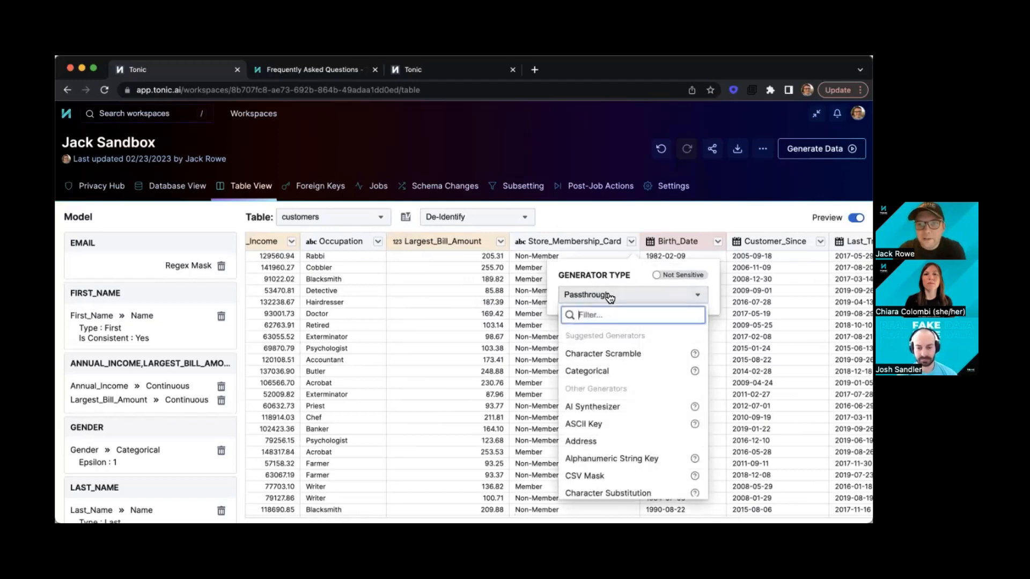
click(588, 372)
click(593, 228)
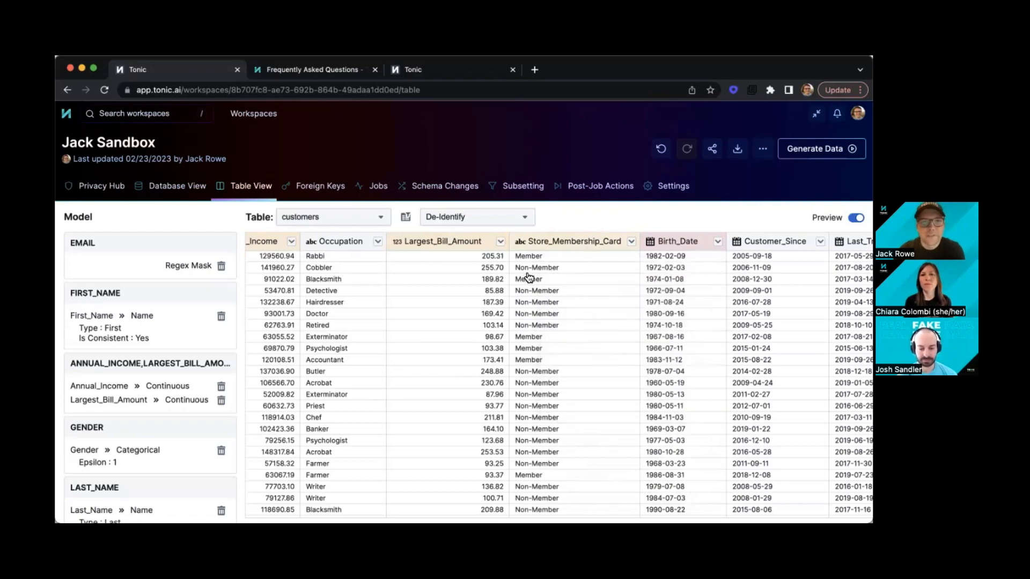
Partition the linked Annual_Income and Largest_Bill_Amount generator by Store_Membership_Card.
click(501, 244)
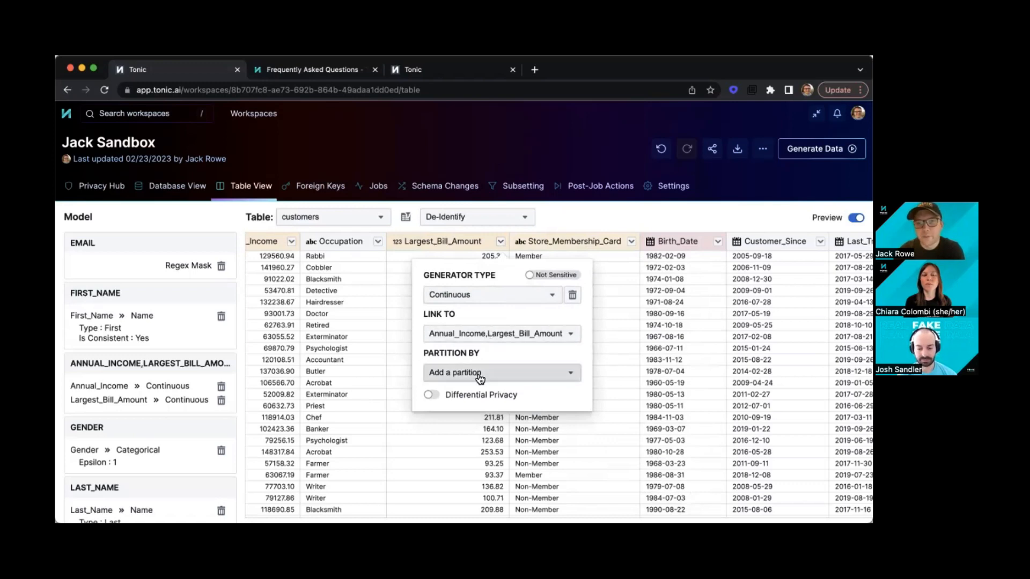
click(480, 379)
click(476, 290)
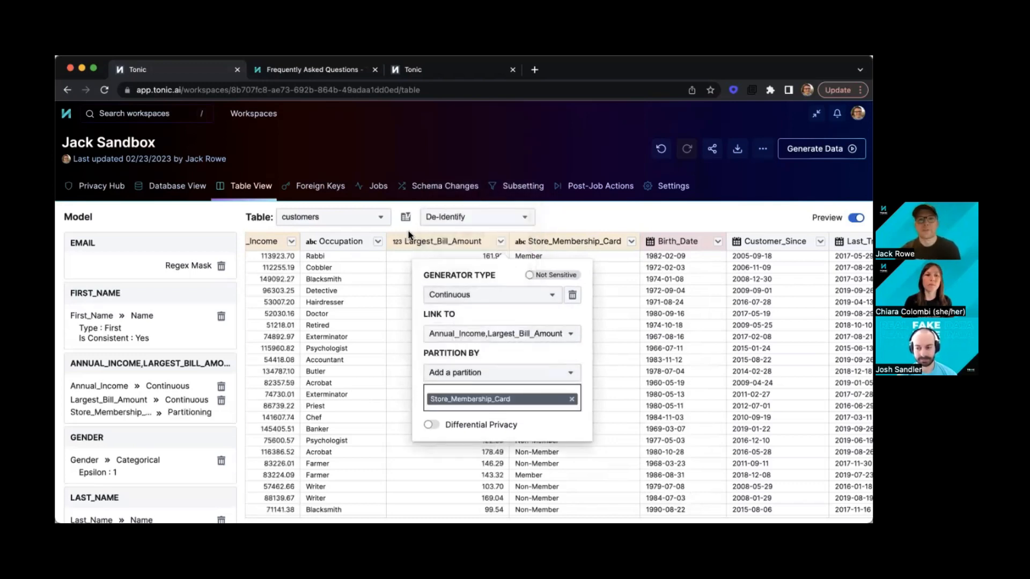
click(580, 220)
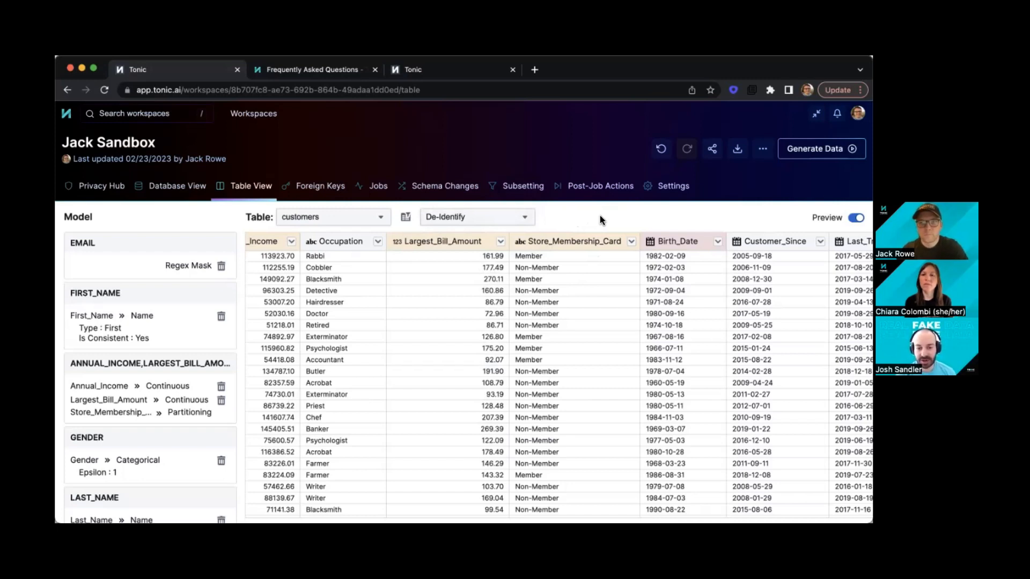
Set the Store_Membership_Card column's generator to Passthrough.
click(632, 242)
click(612, 295)
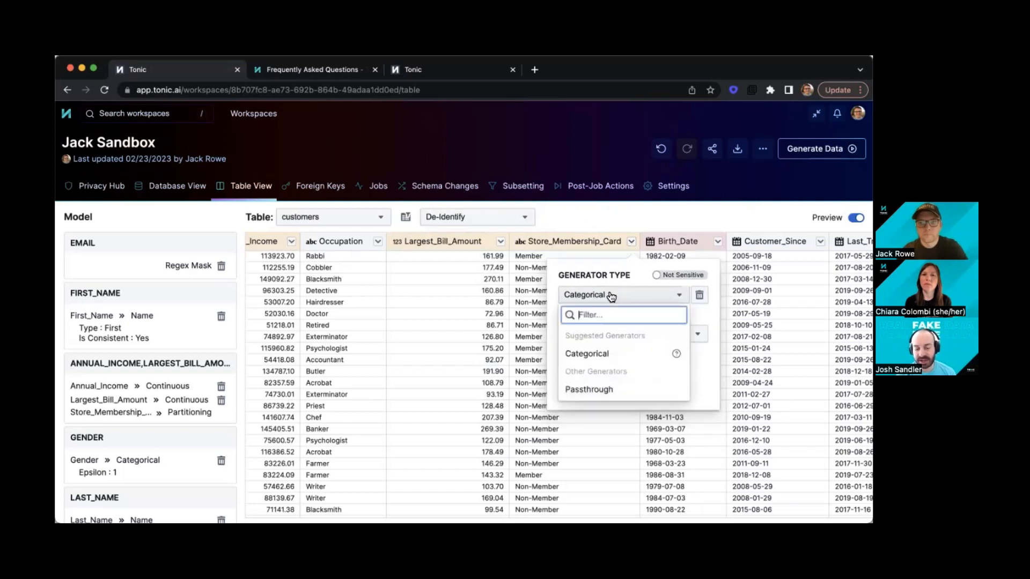
click(588, 388)
click(578, 246)
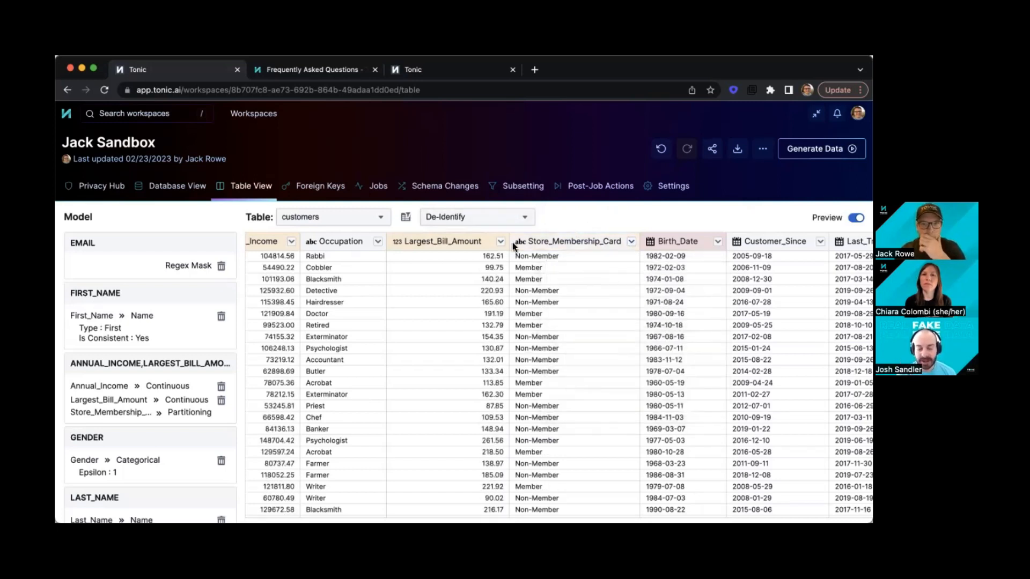
Review the Largest_Bill_Amount generator's link and partition settings, and look through the previewed columns as far as Ext_Demographic_Data.
click(500, 242)
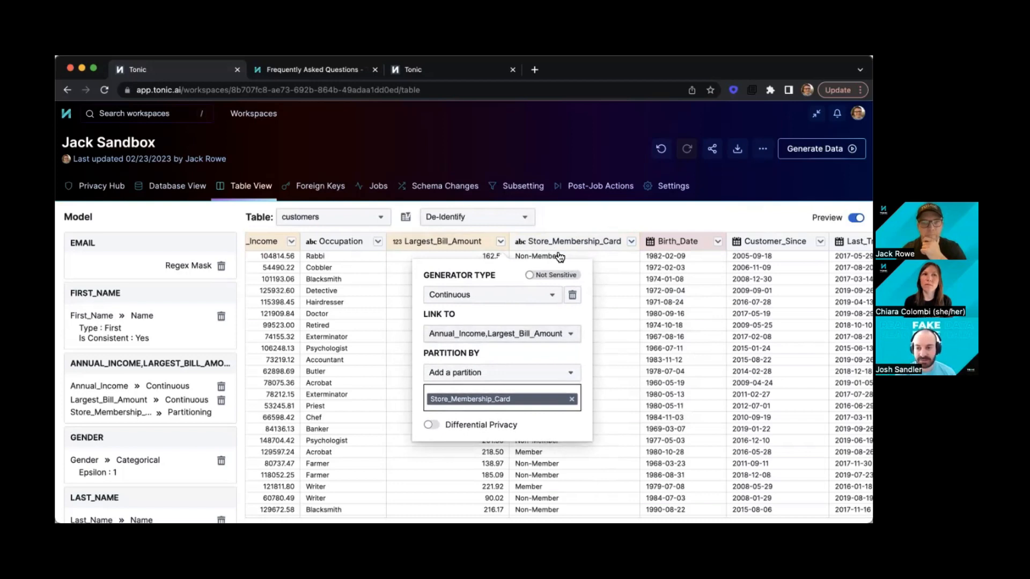
click(571, 219)
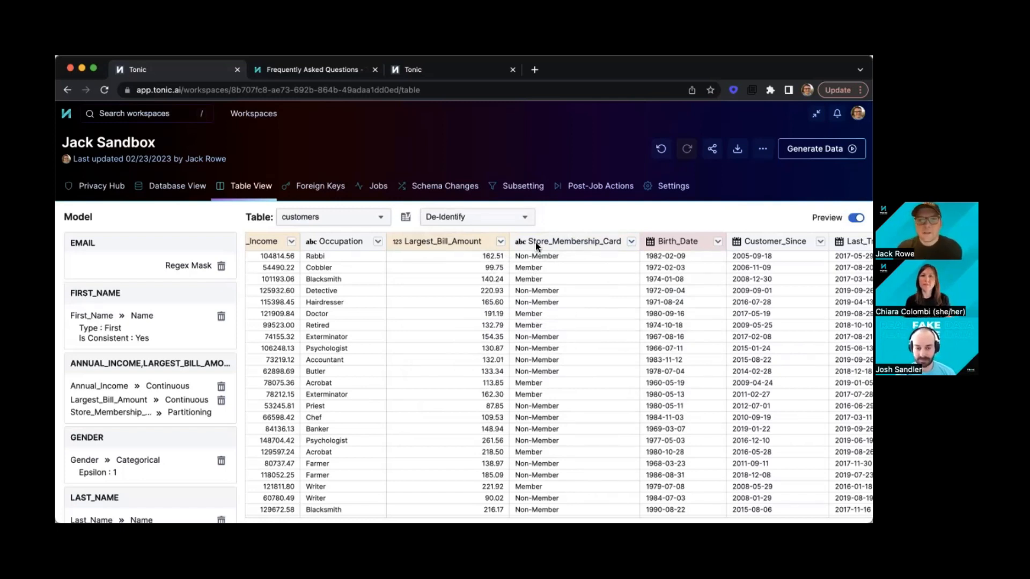
scroll(539, 243, down, 2)
scroll(538, 243, left, 2)
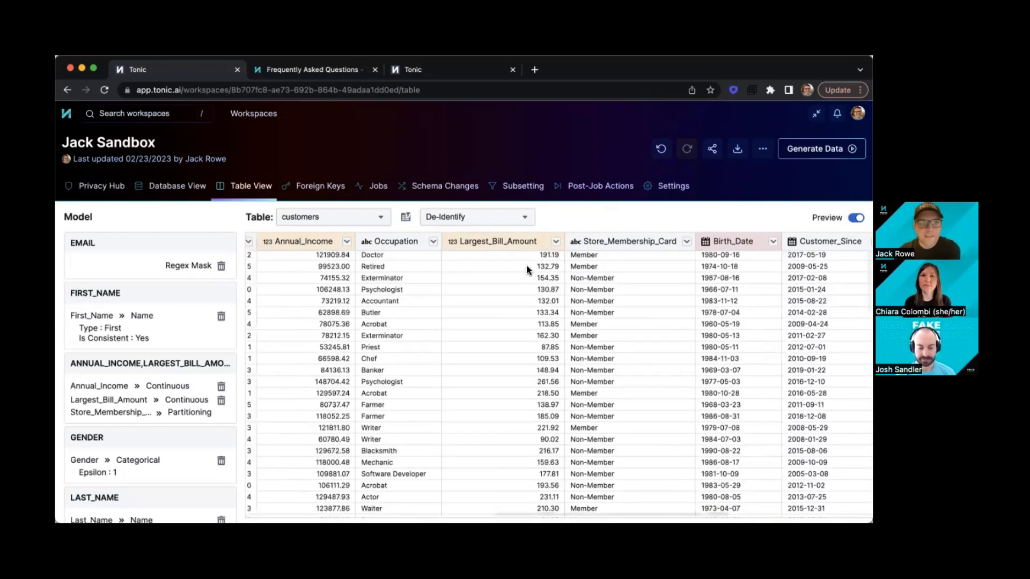
scroll(526, 265, up, 3)
scroll(528, 268, right, 2)
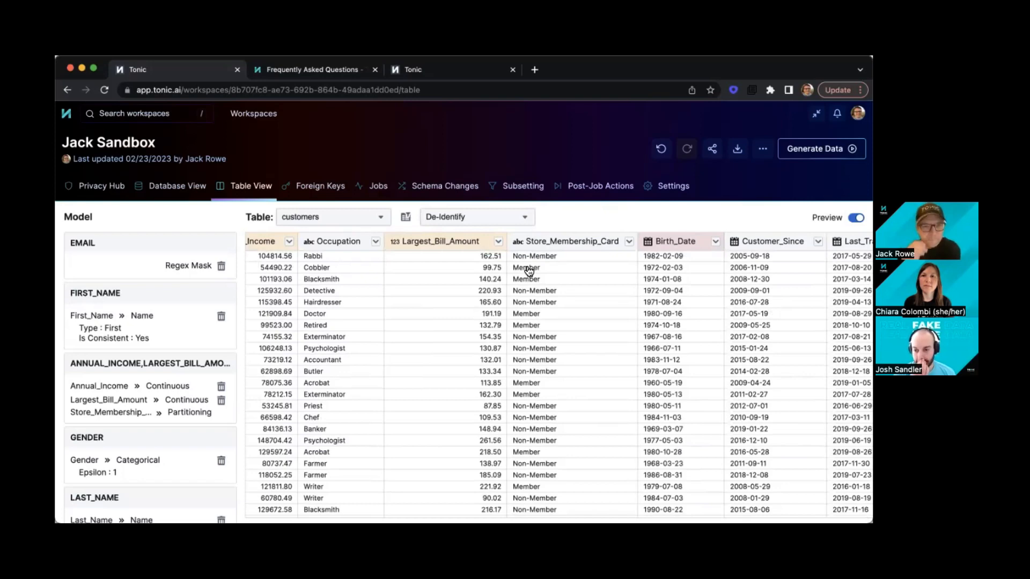
scroll(528, 270, right, 5)
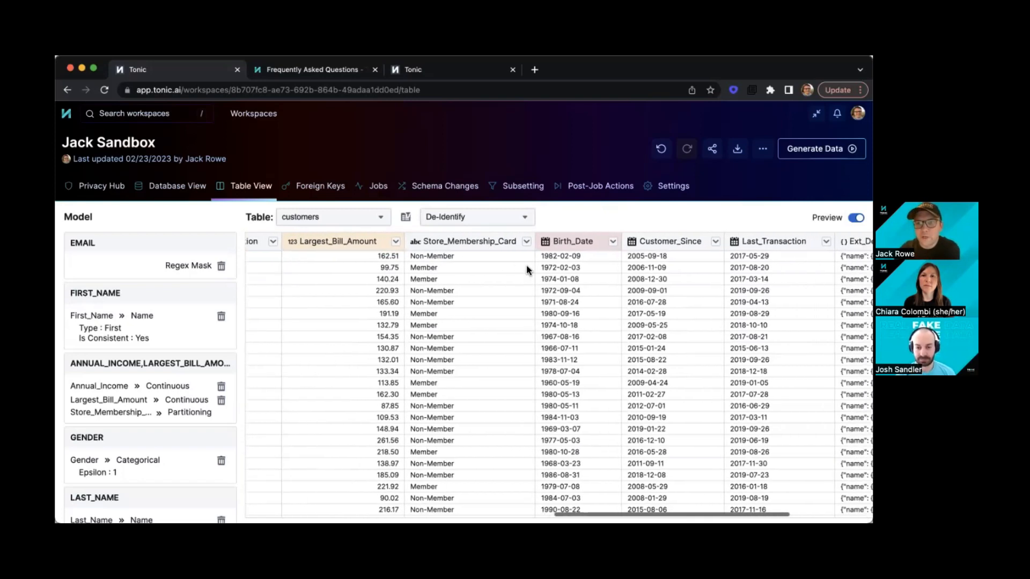
scroll(526, 265, right, 5)
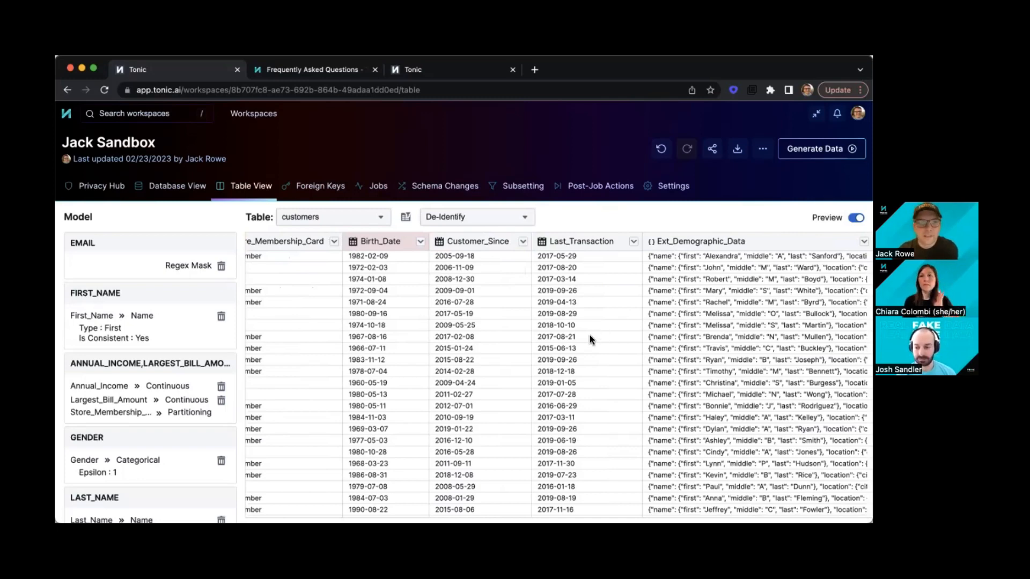
Compare the original and de-identified name and gender values by turning the table's Preview off and back on.
scroll(590, 335, left, 3)
scroll(590, 338, left, 10)
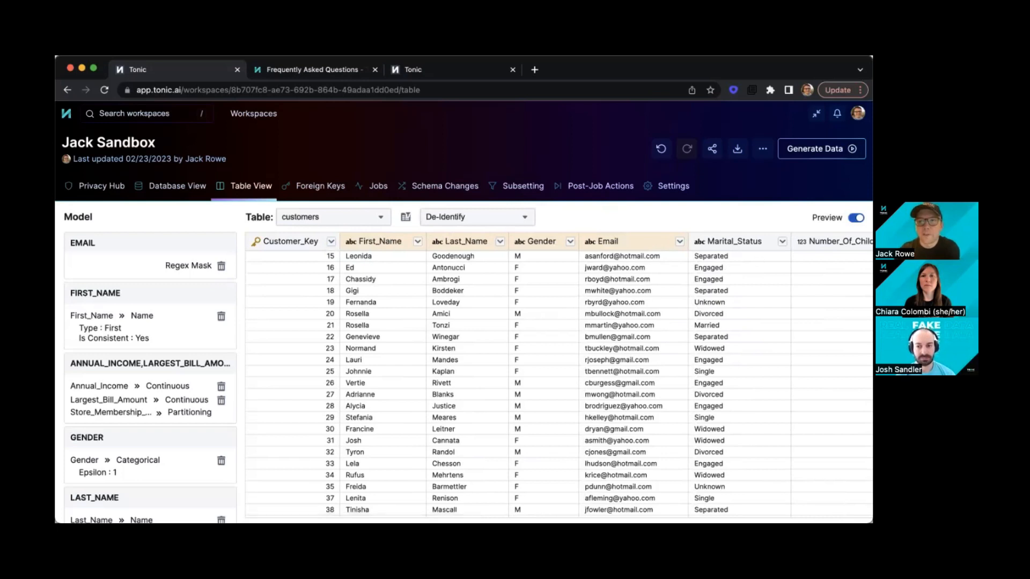
click(856, 218)
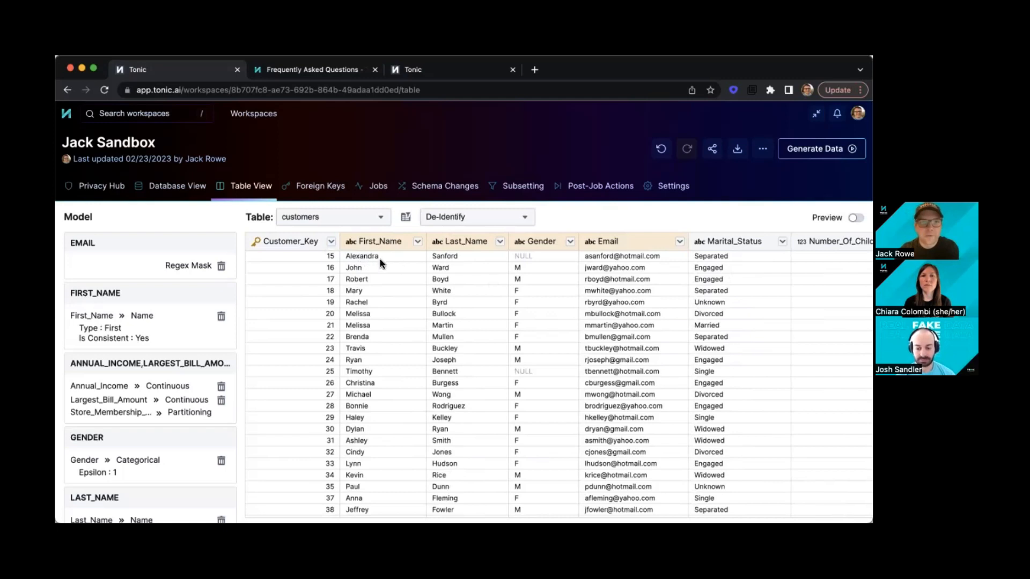
scroll(380, 259, right, 1)
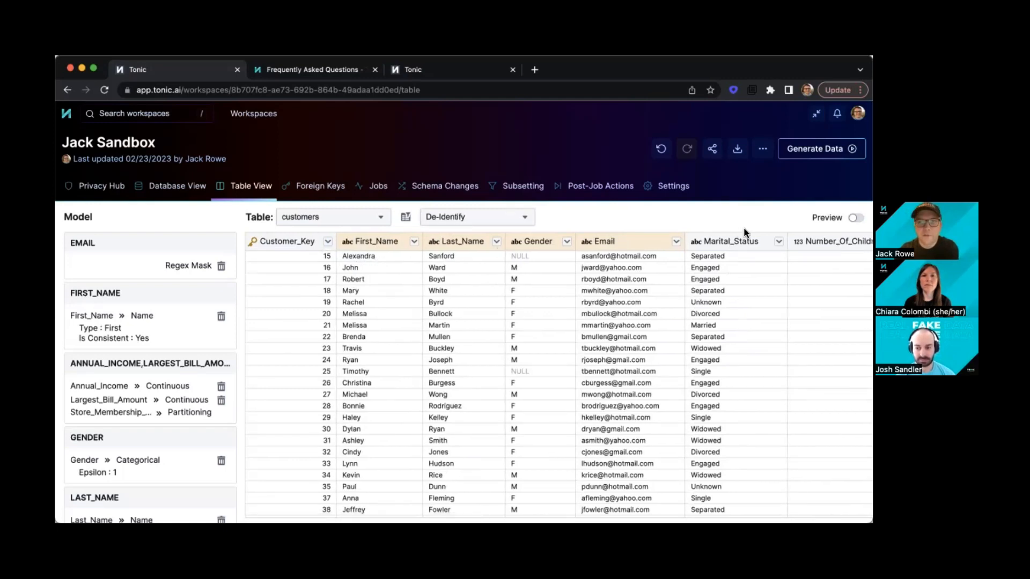
click(856, 218)
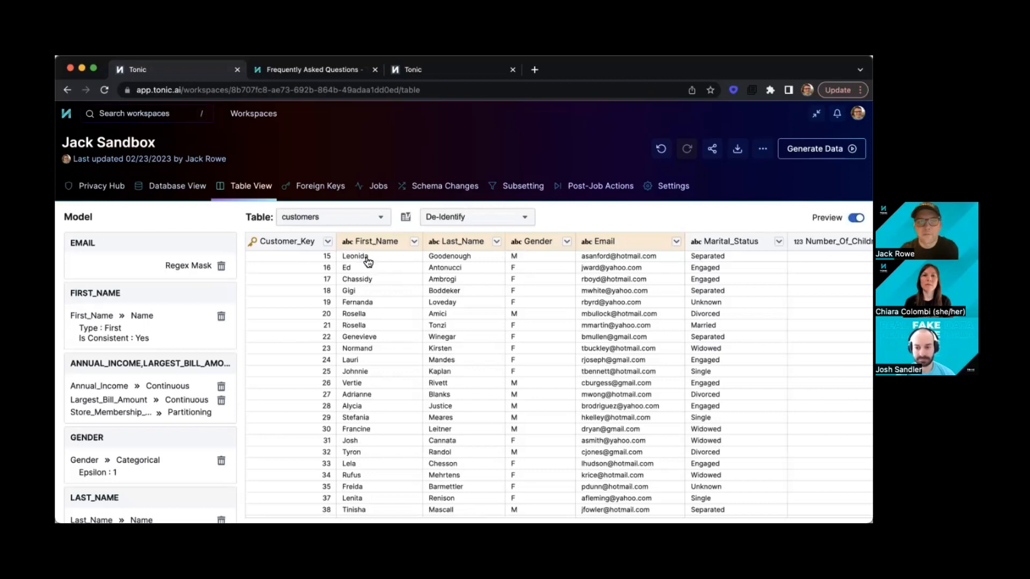
Set the Ext_Demographic_Data column's generator to JSON Mask.
scroll(454, 270, right, 15)
scroll(455, 270, right, 4)
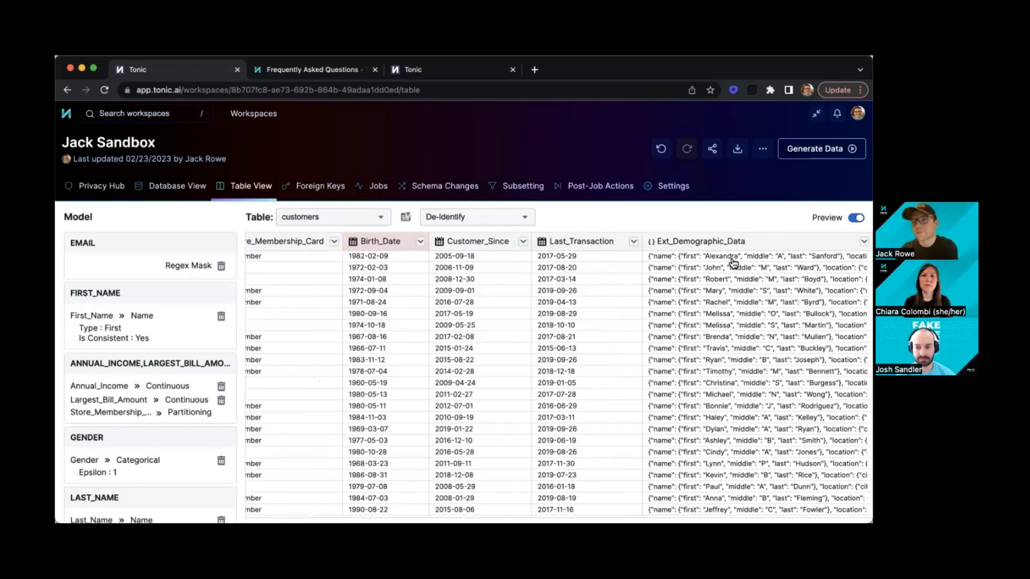
click(864, 241)
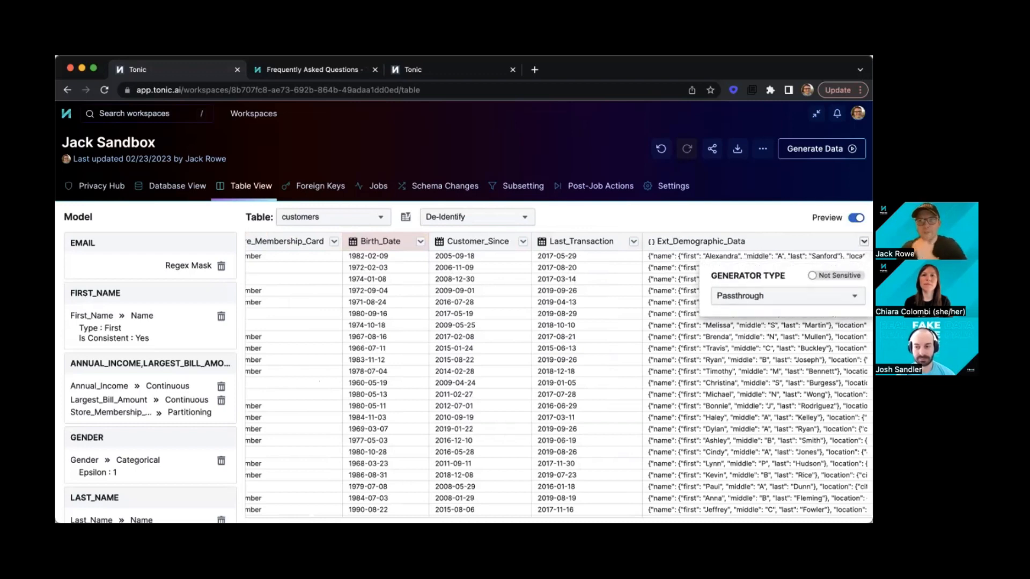
click(790, 295)
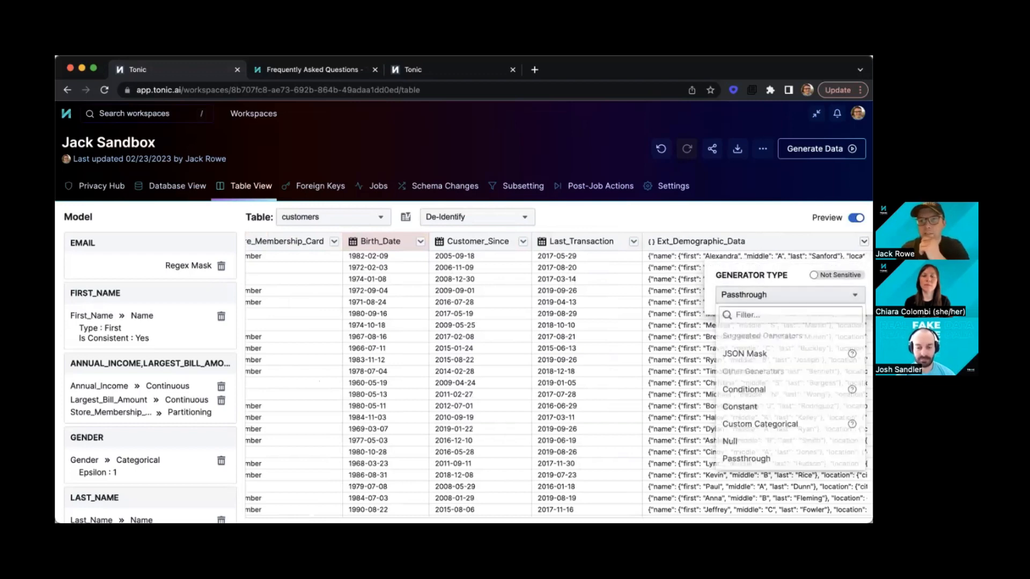
click(729, 357)
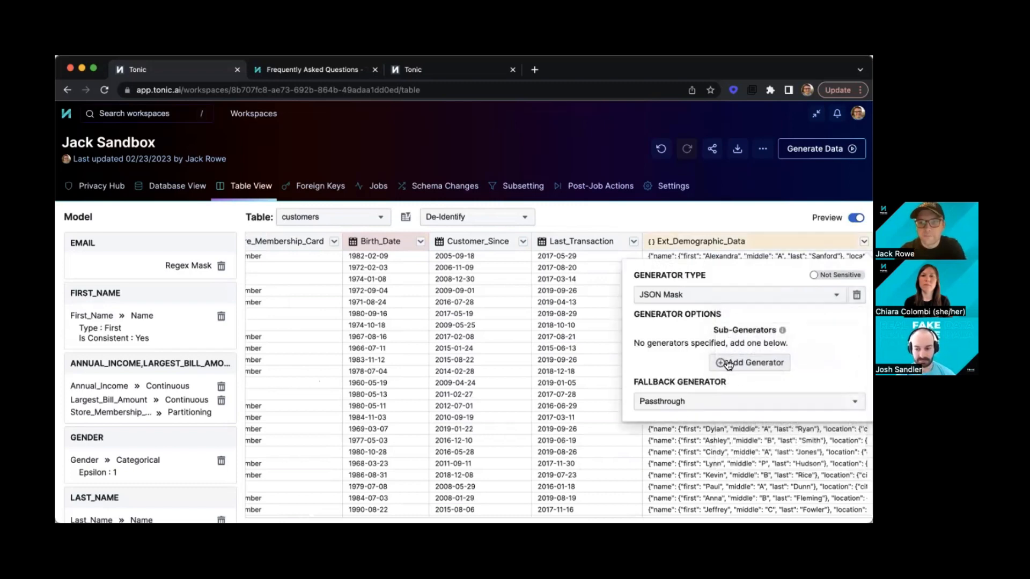
Start a JSON Mask sub-generator and try path expressions by picking first name, city, state and zip from the sample cell, ending on $.name.first.
click(726, 363)
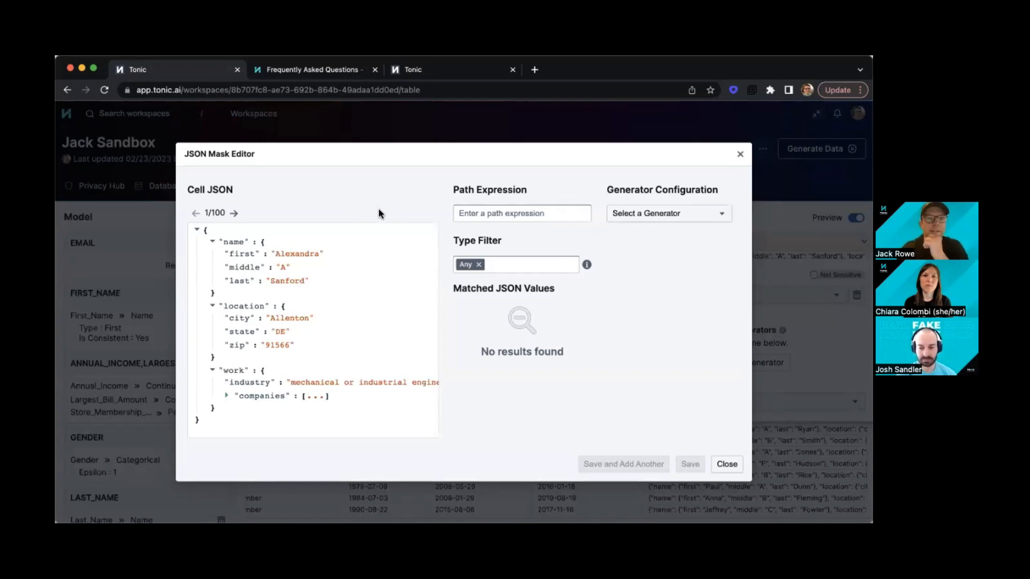
click(478, 209)
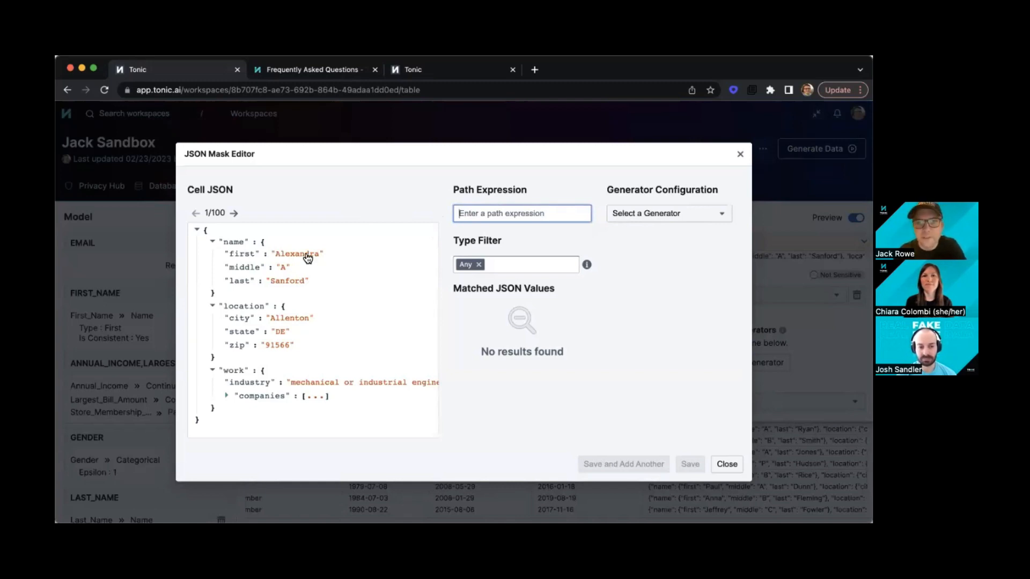
text($.name.last)
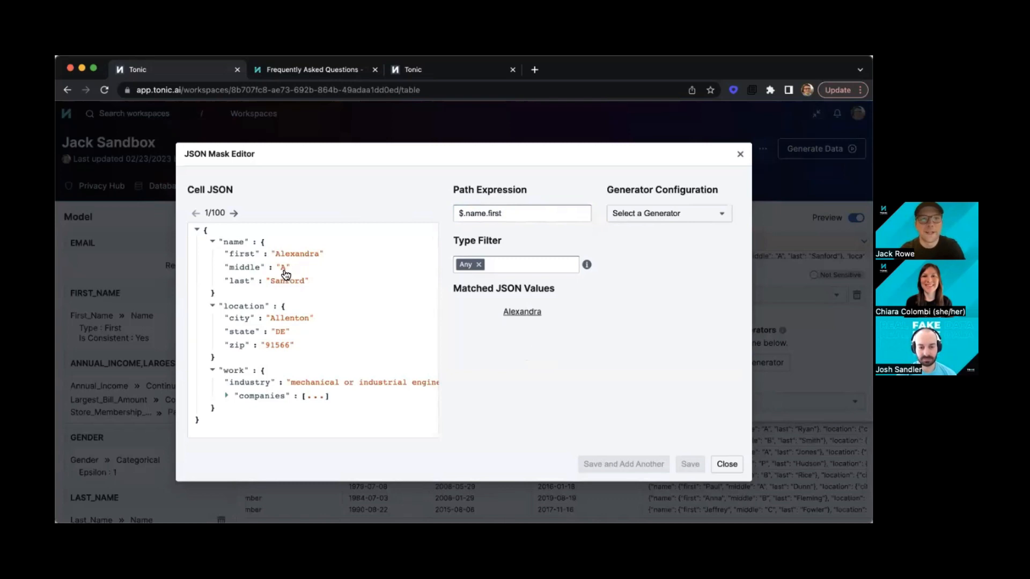
click(285, 319)
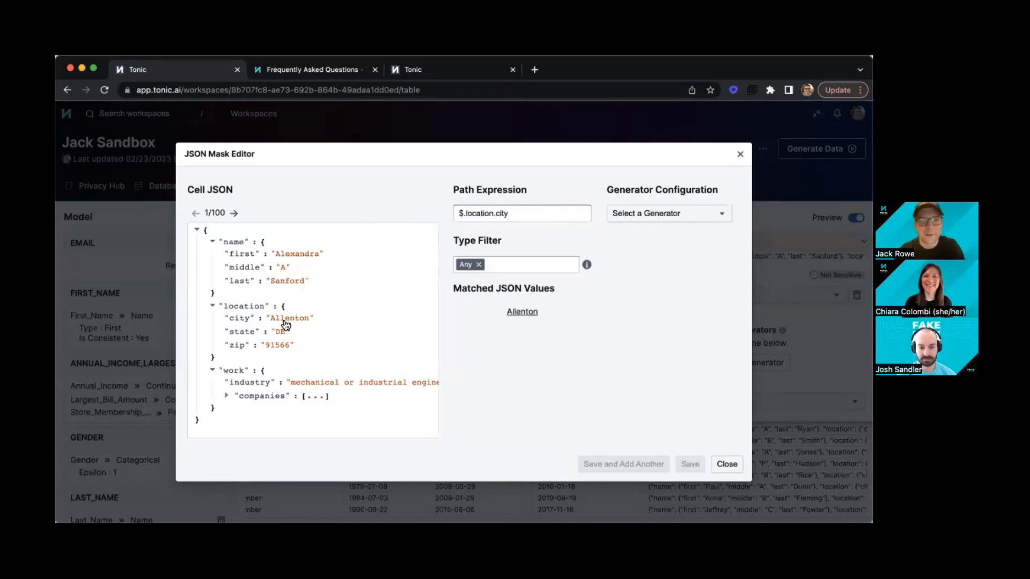
click(282, 335)
click(281, 346)
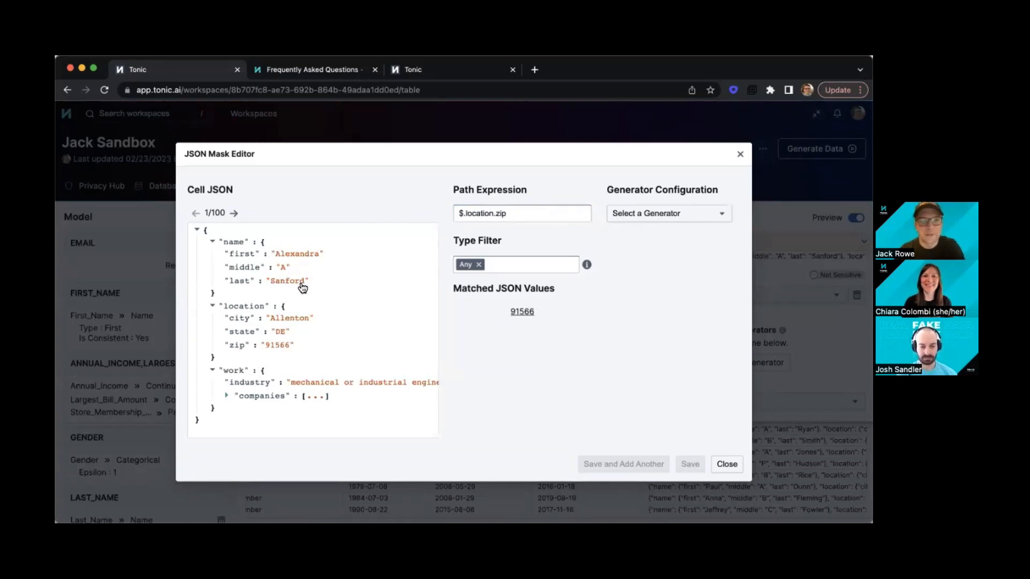
click(305, 256)
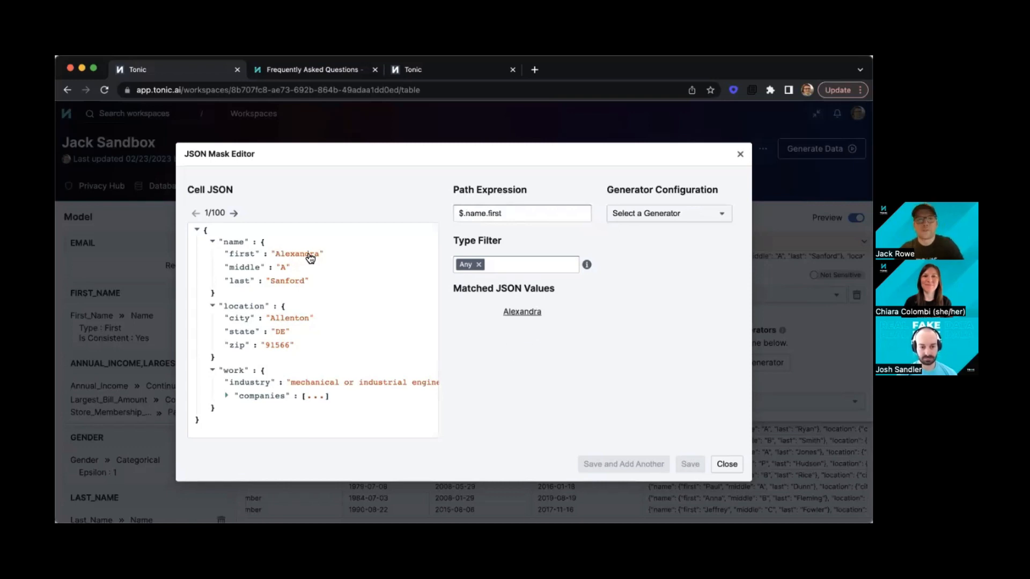
Try to save a Name generator of type First with Consistency enabled for the $.name.first path.
click(648, 213)
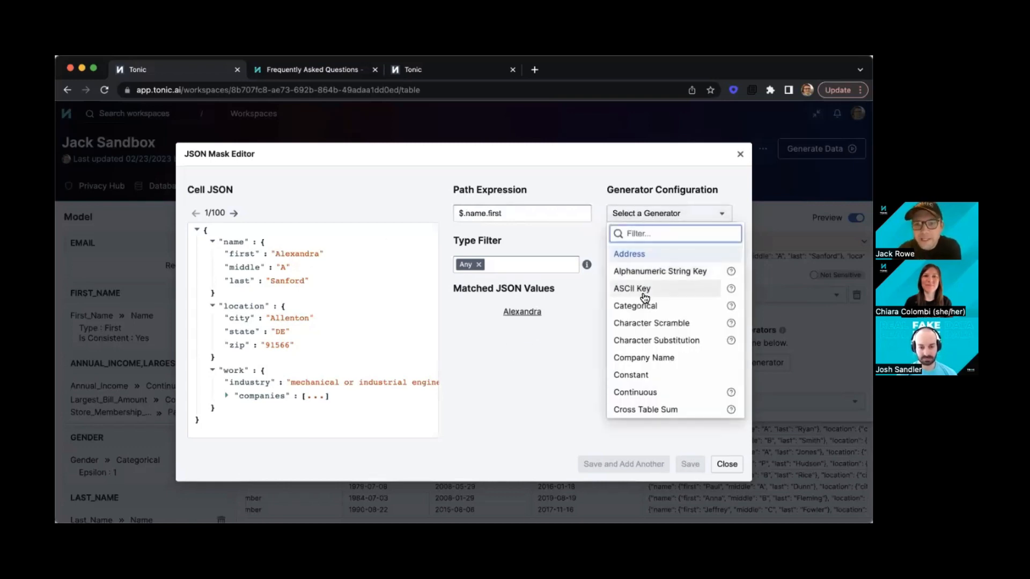
text(name)
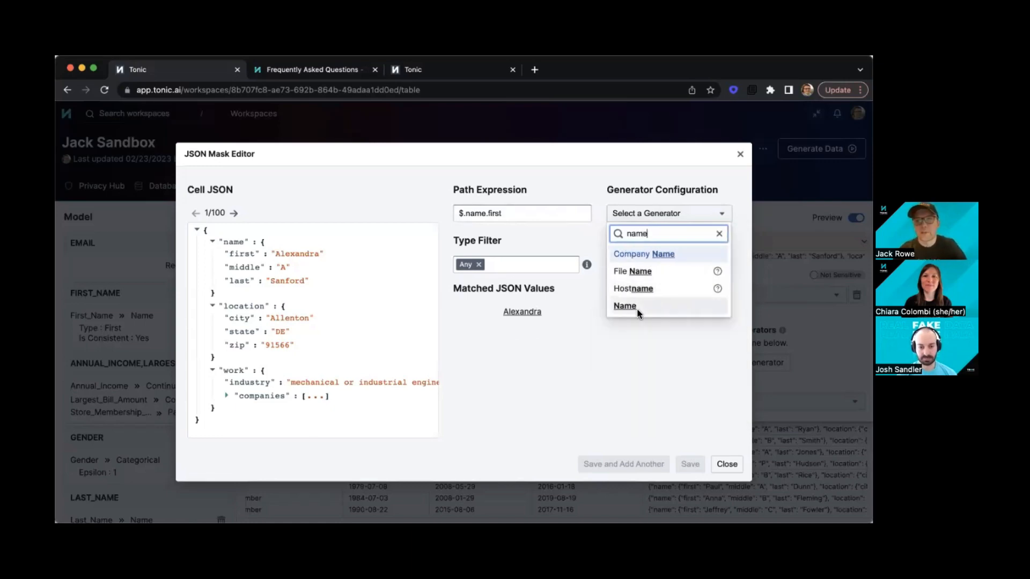
click(637, 312)
click(662, 236)
click(646, 256)
click(614, 289)
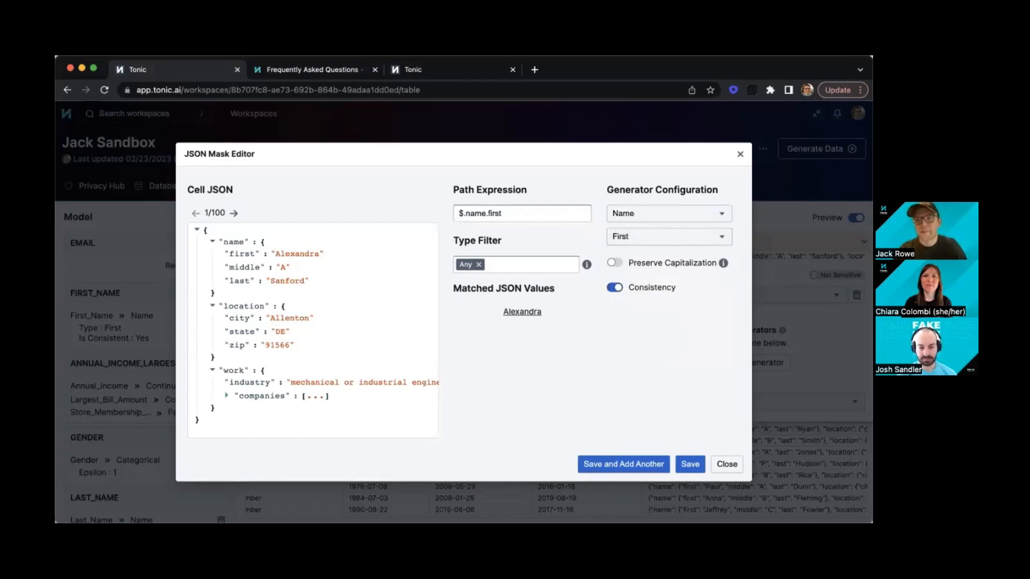
click(690, 465)
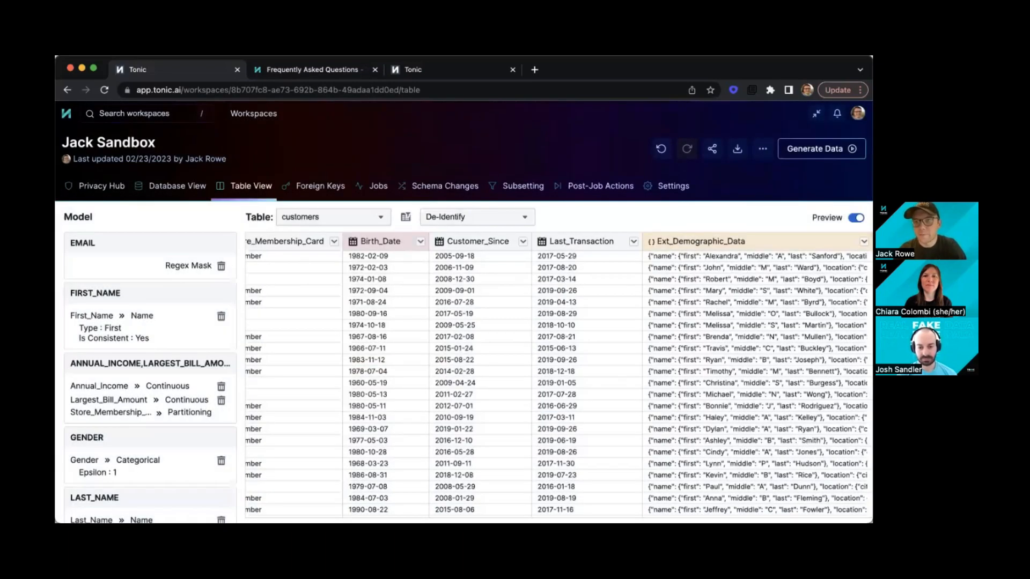
Start a new sub-generator for Ext_Demographic_Data with the path expression $.name.first.
click(742, 362)
click(531, 213)
text(na)
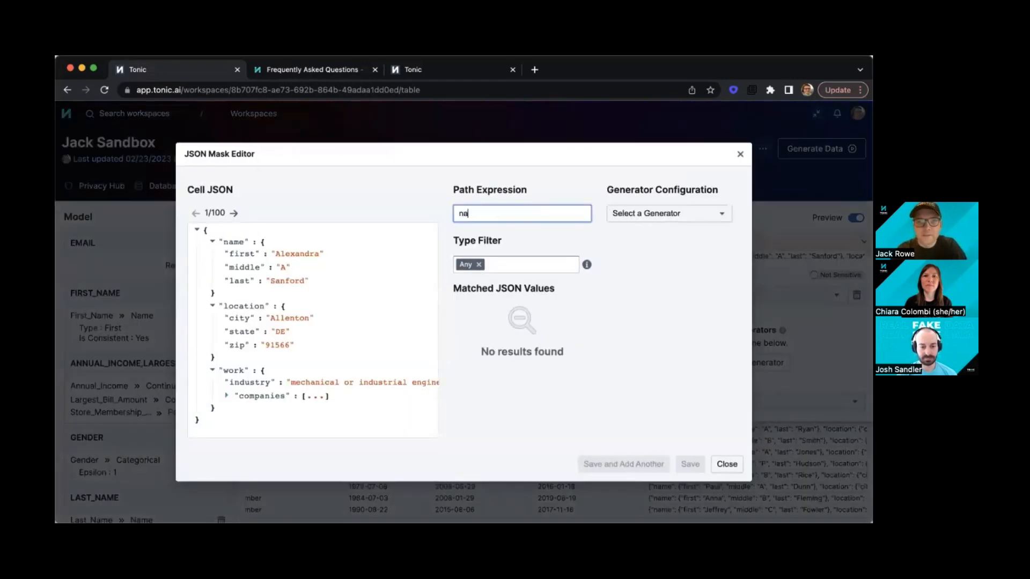
click(319, 255)
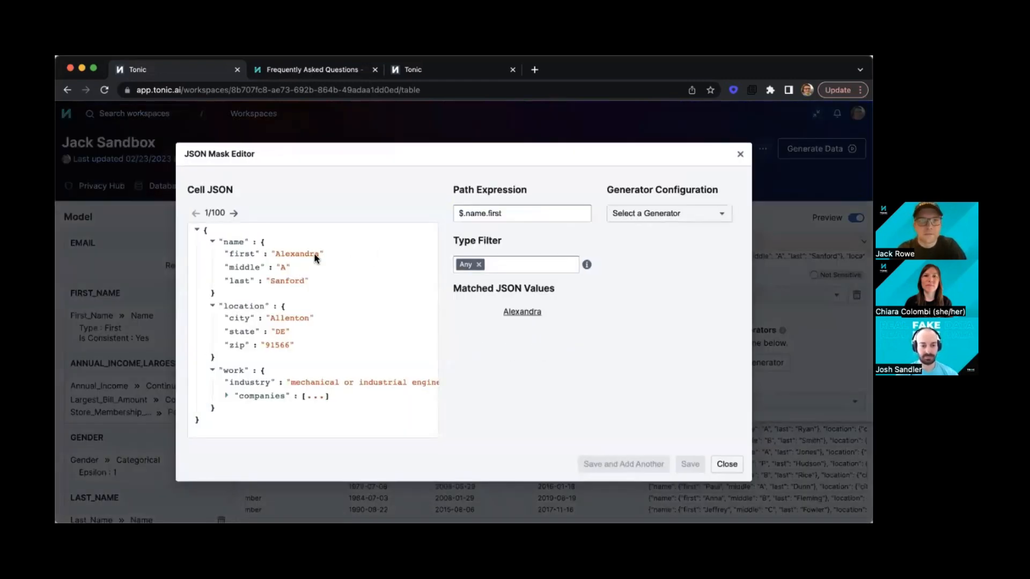
Assign the Name generator with type First and Consistency on to the $.name.first path, and save the sub-generator.
click(637, 215)
text(nam)
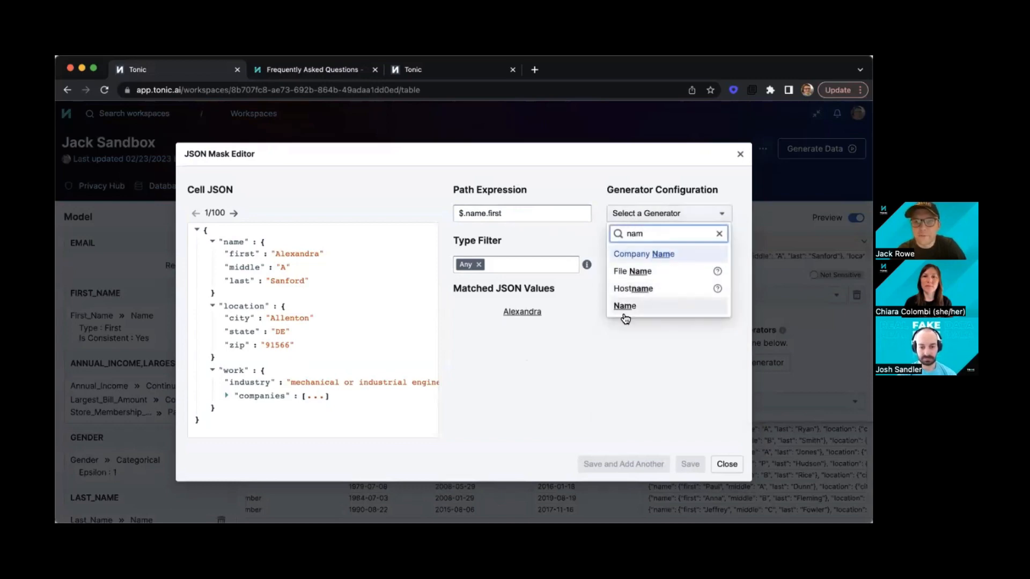
click(624, 307)
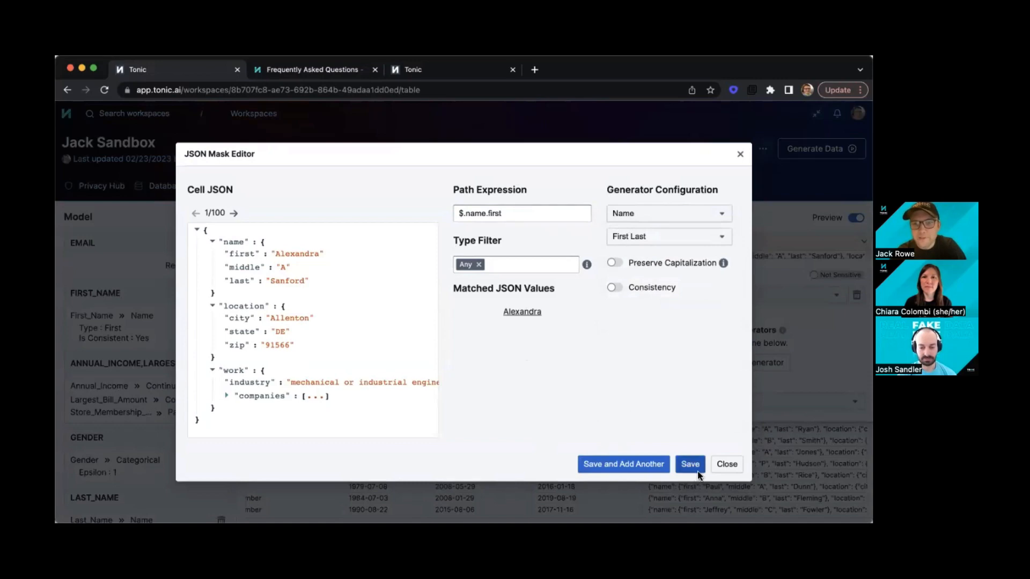
click(672, 237)
click(650, 264)
click(615, 288)
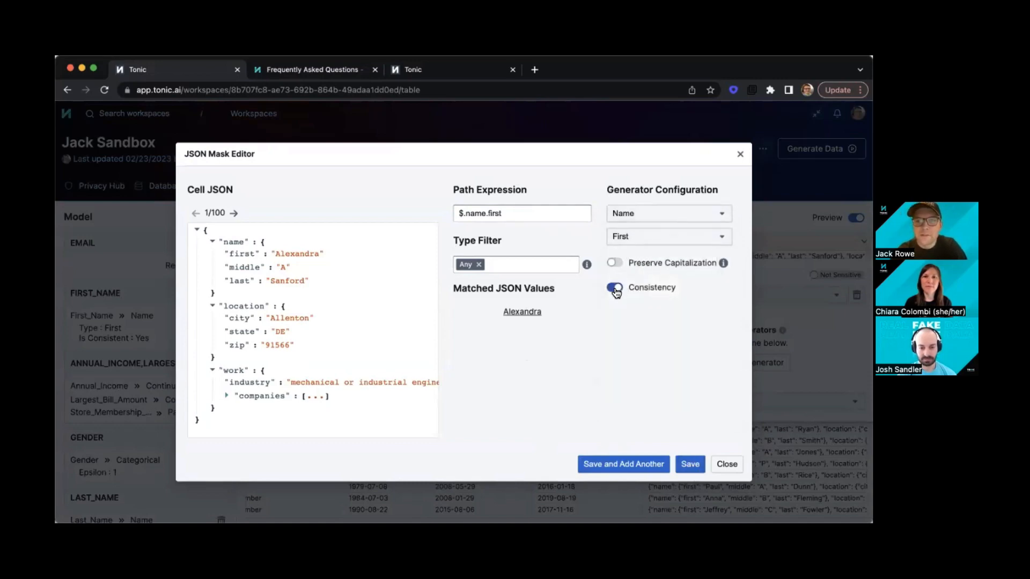
click(689, 464)
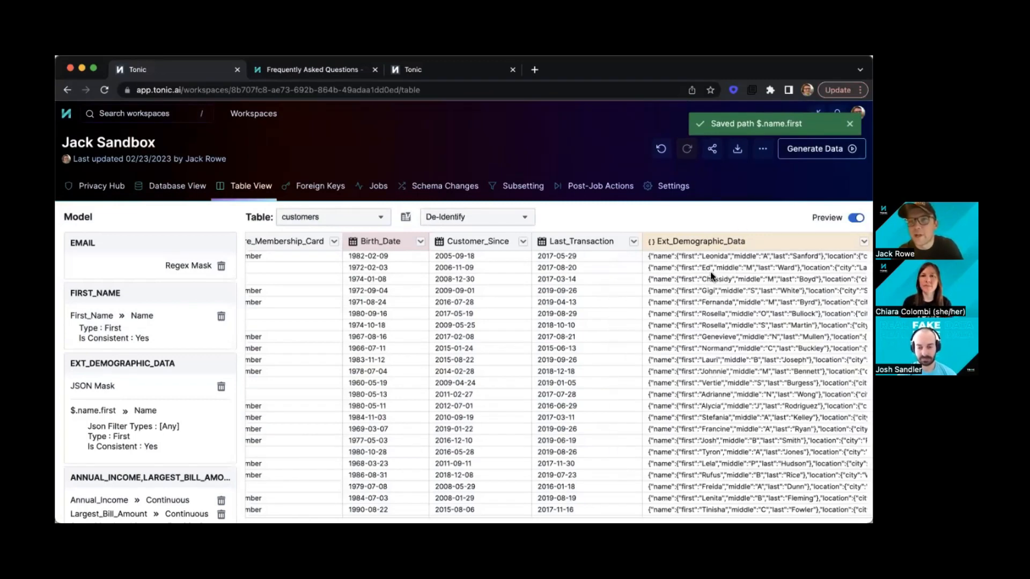
Compare the previewed First_Name values with the first names in Ext_Demographic_Data, and review that column's JSON Mask sub-generators.
scroll(714, 277, left, 10)
scroll(639, 313, up, 1)
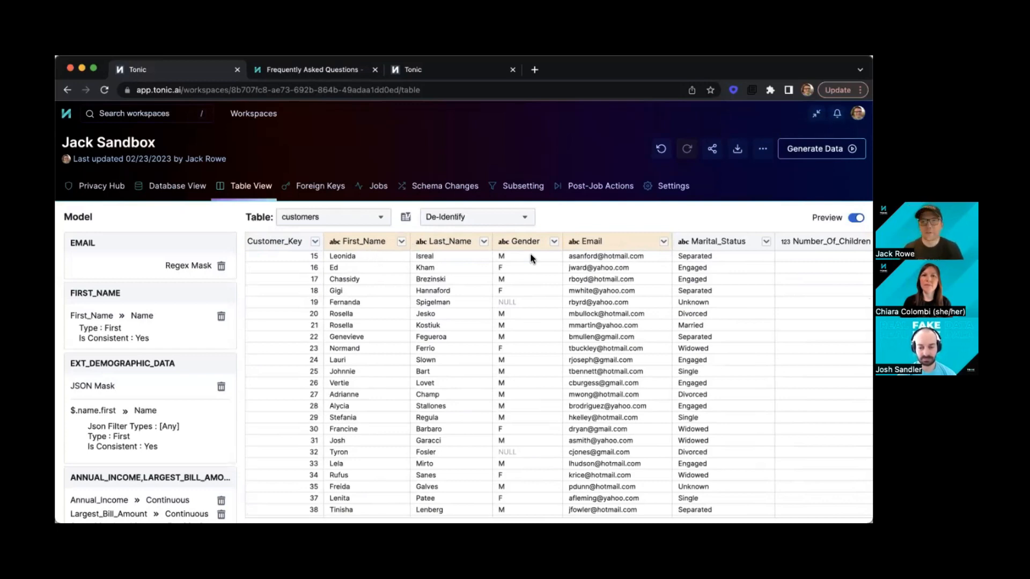
scroll(617, 288, right, 10)
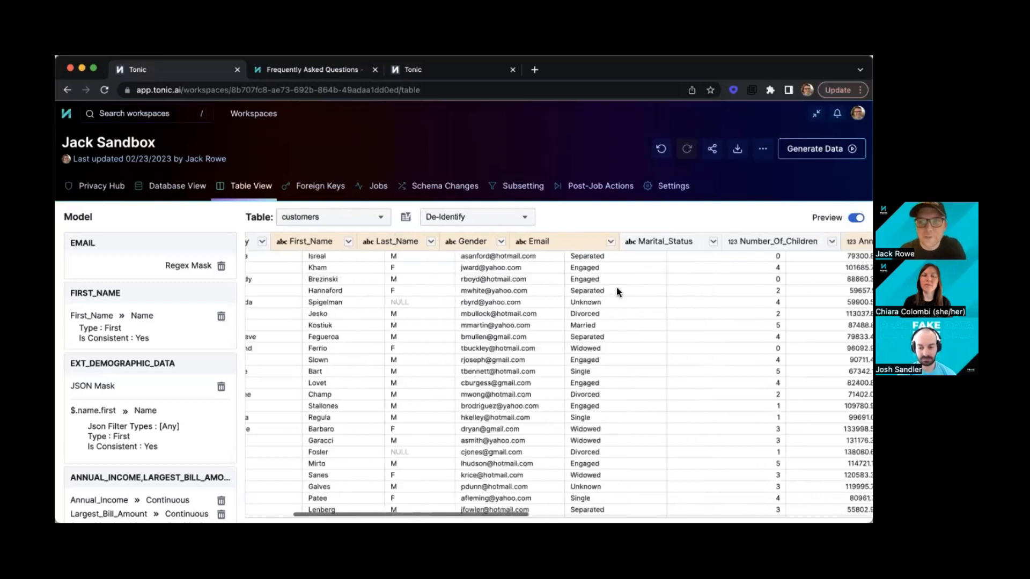
scroll(655, 274, right, 8)
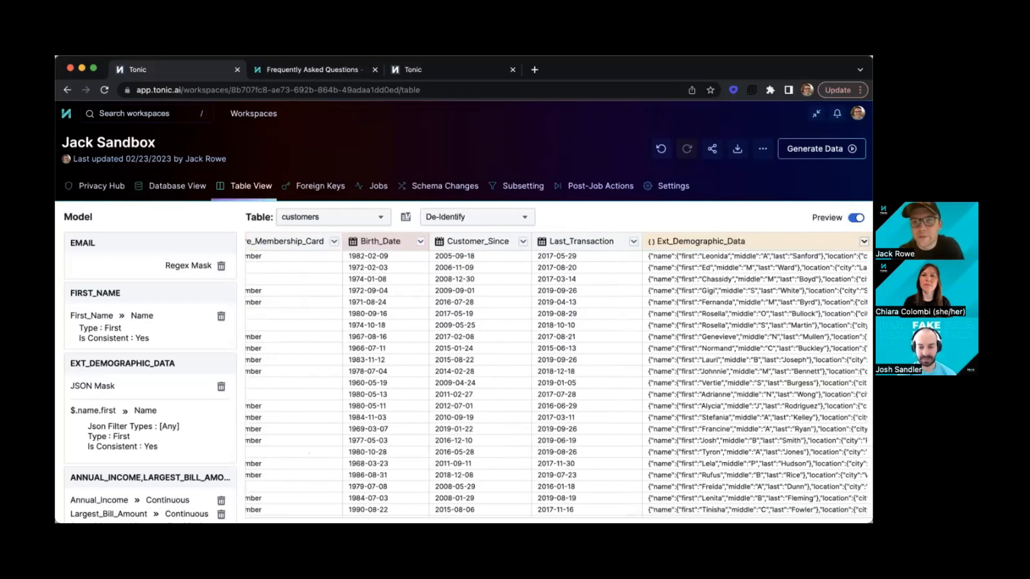
click(756, 241)
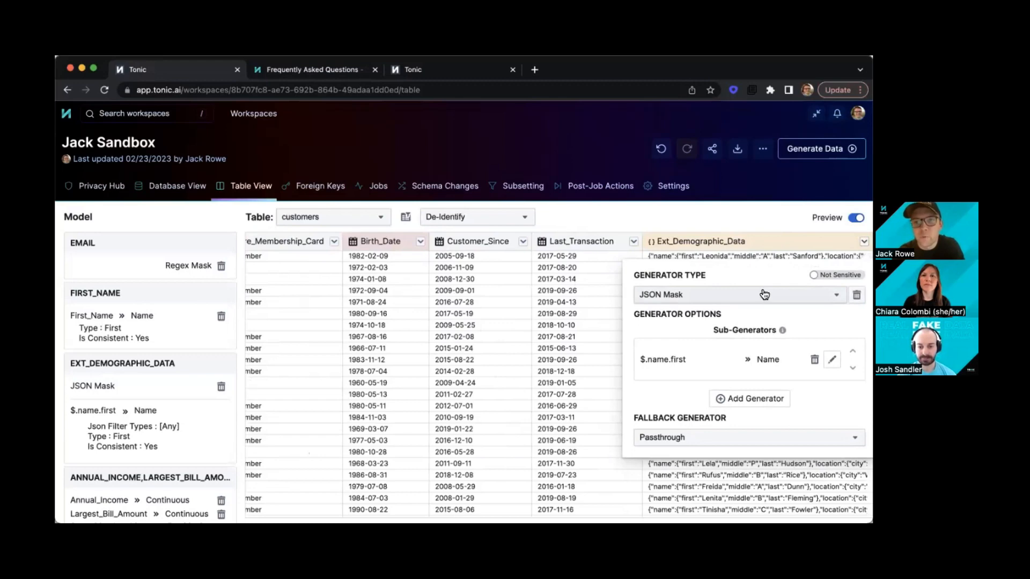
click(729, 212)
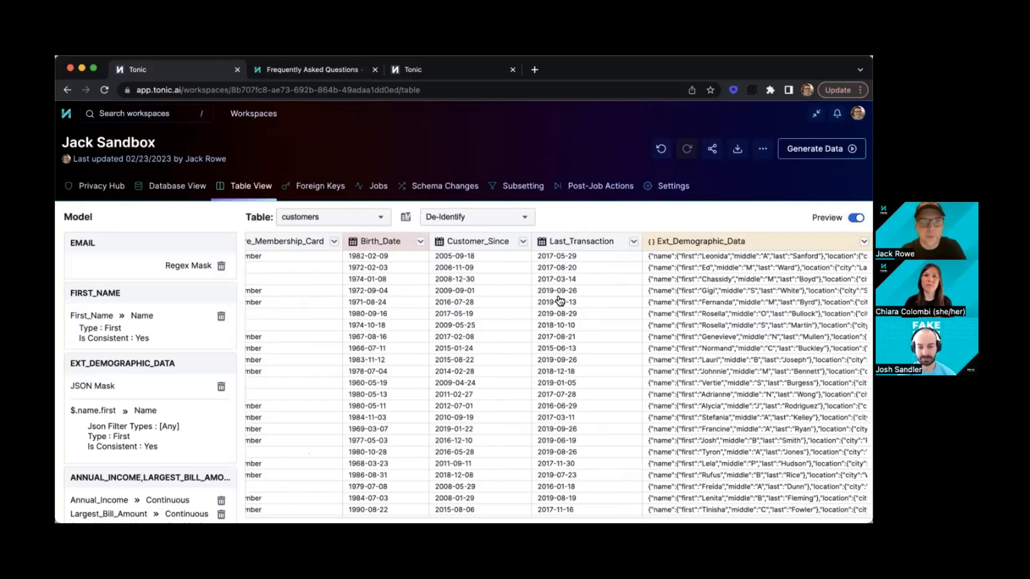
scroll(559, 300, left, 15)
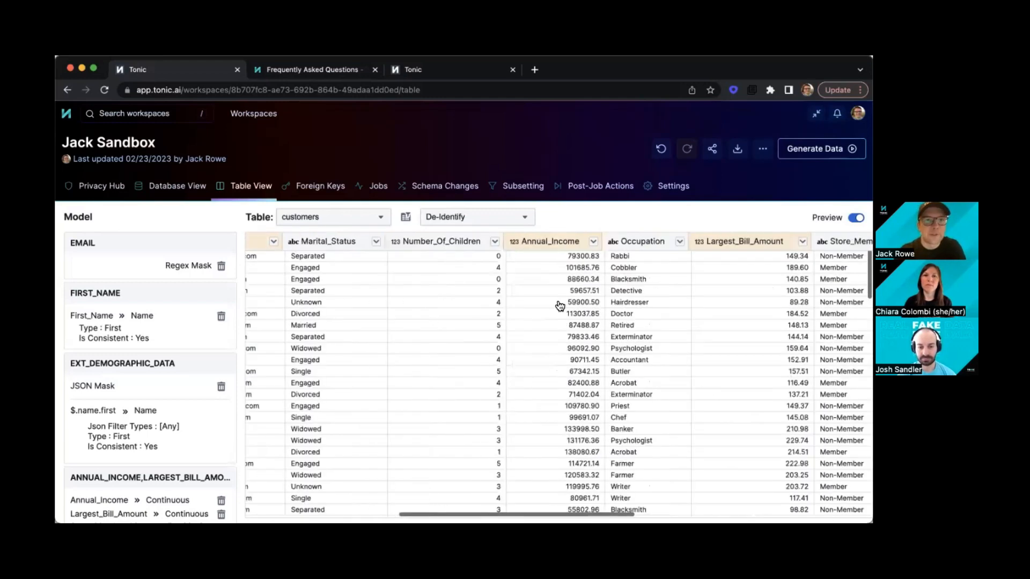
scroll(560, 306, left, 10)
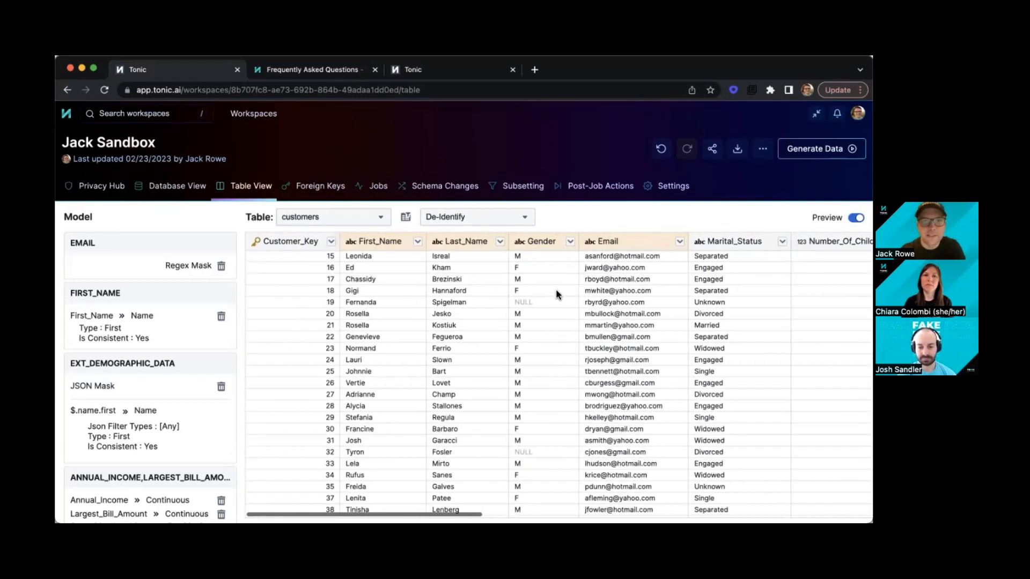
Examine the workspace's Subsetting configuration, including the customers table's relationships and its available table types.
click(524, 186)
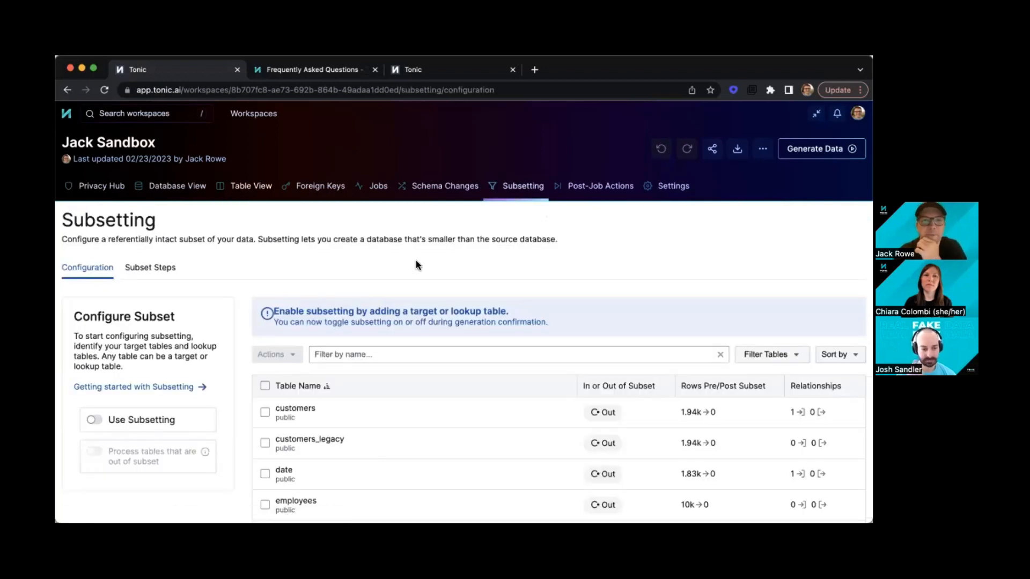
scroll(375, 276, down, 2)
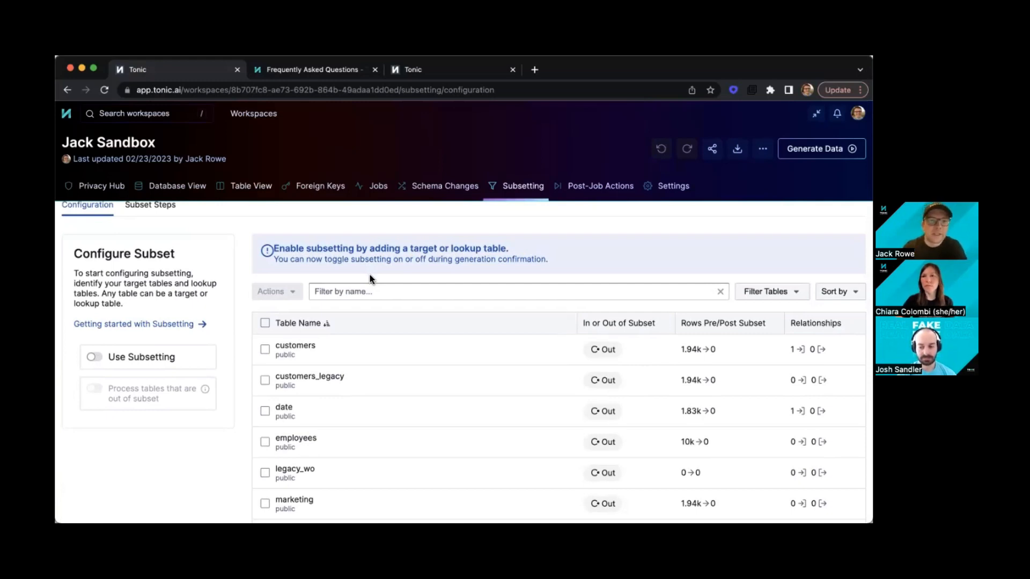
click(315, 347)
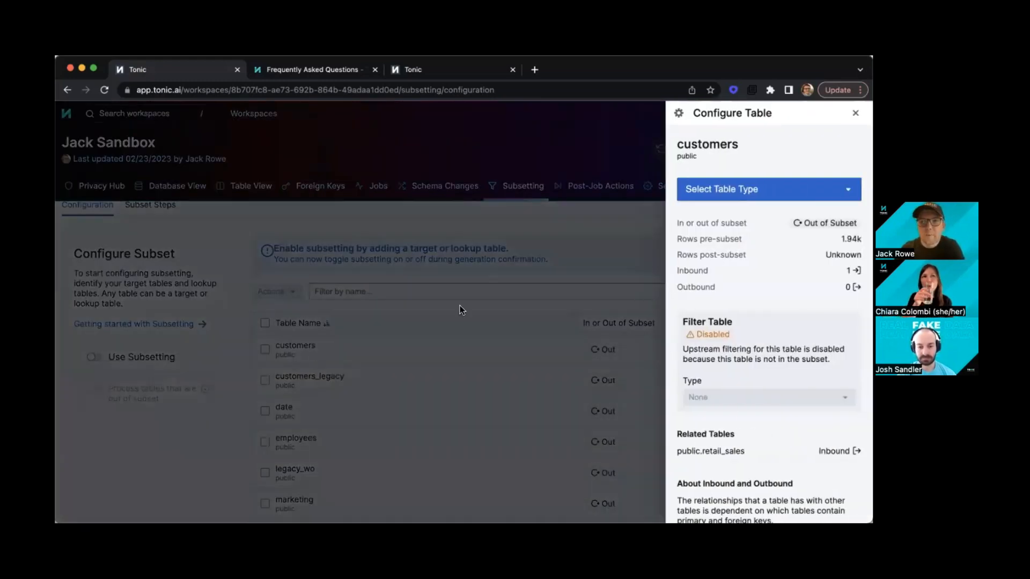
click(717, 197)
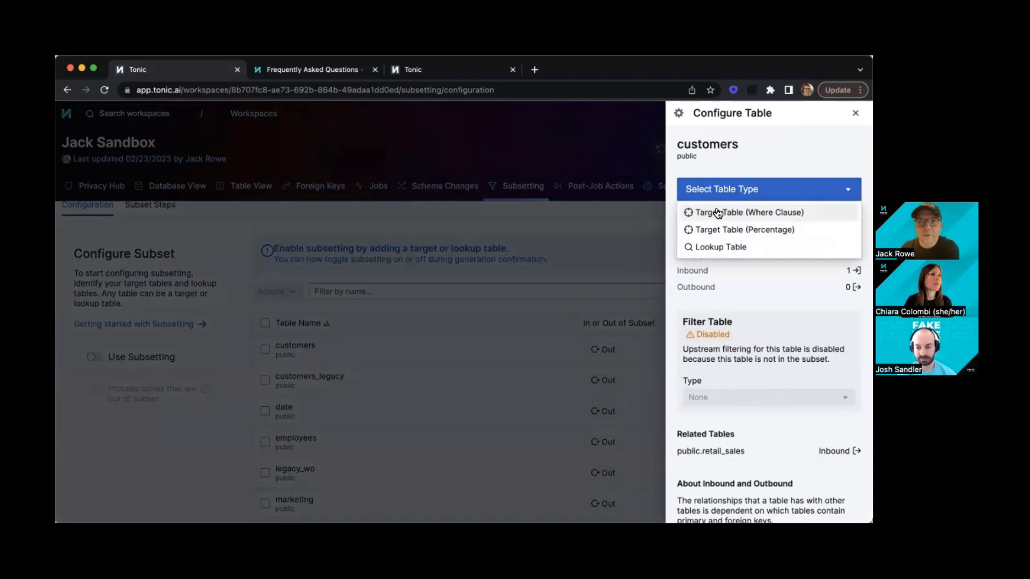
click(625, 234)
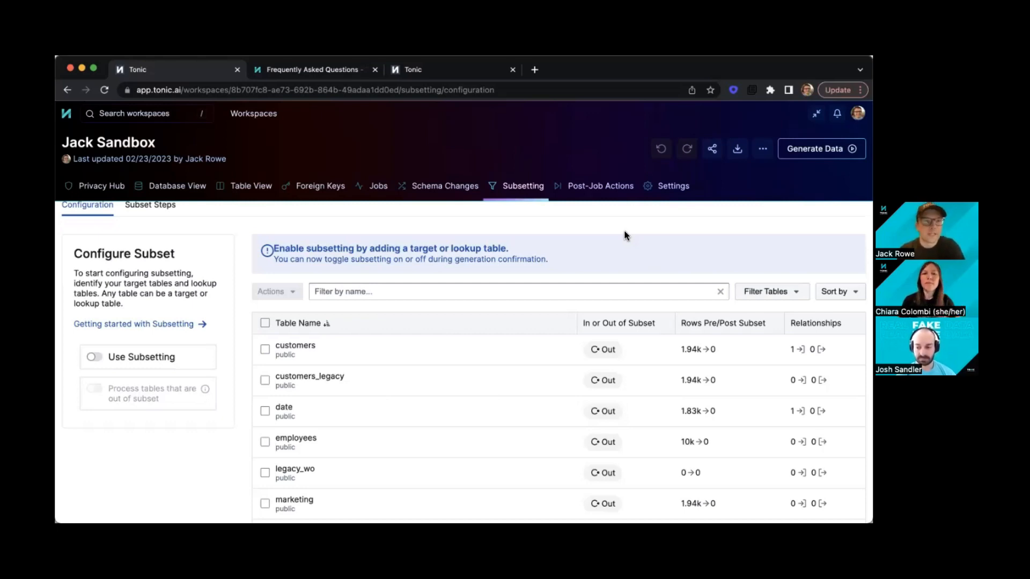
scroll(569, 270, up, 2)
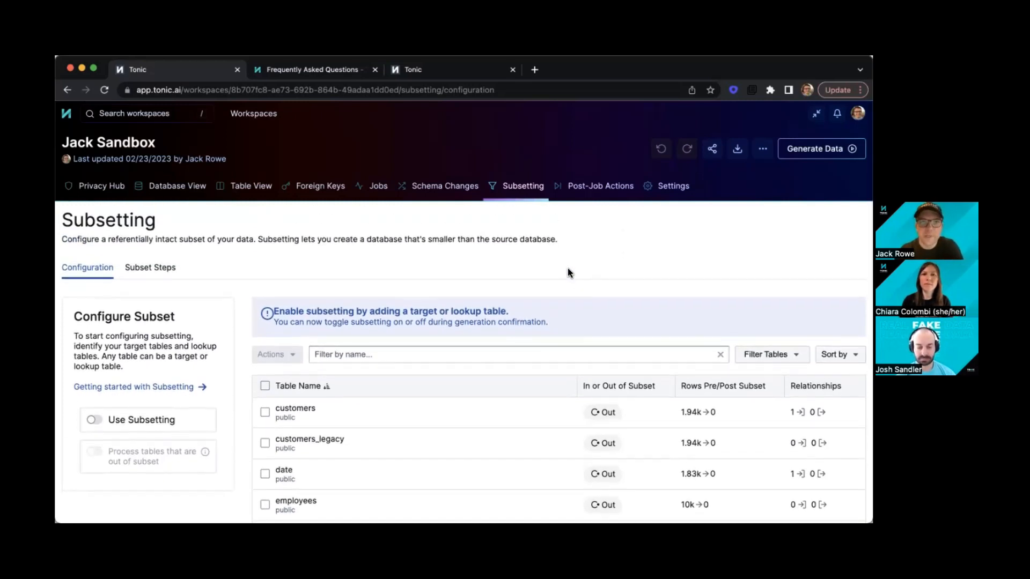
Review the workspace's foreign key relationships and the primary keys they reference.
click(322, 189)
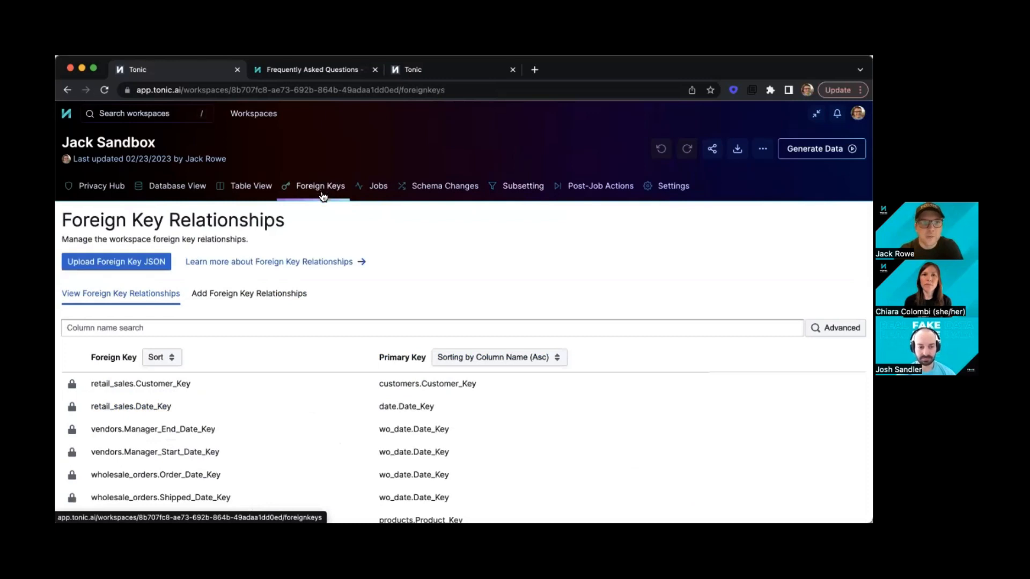
scroll(307, 287, down, 1)
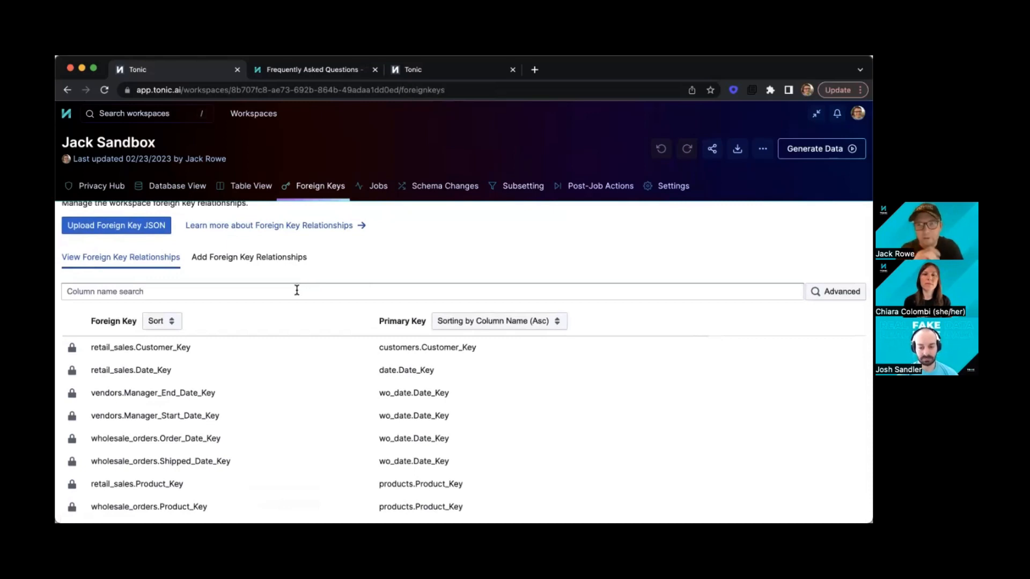
Review the options for adding foreign key relationships, and check the schema changes in both the sandbox and demo workspaces.
click(265, 257)
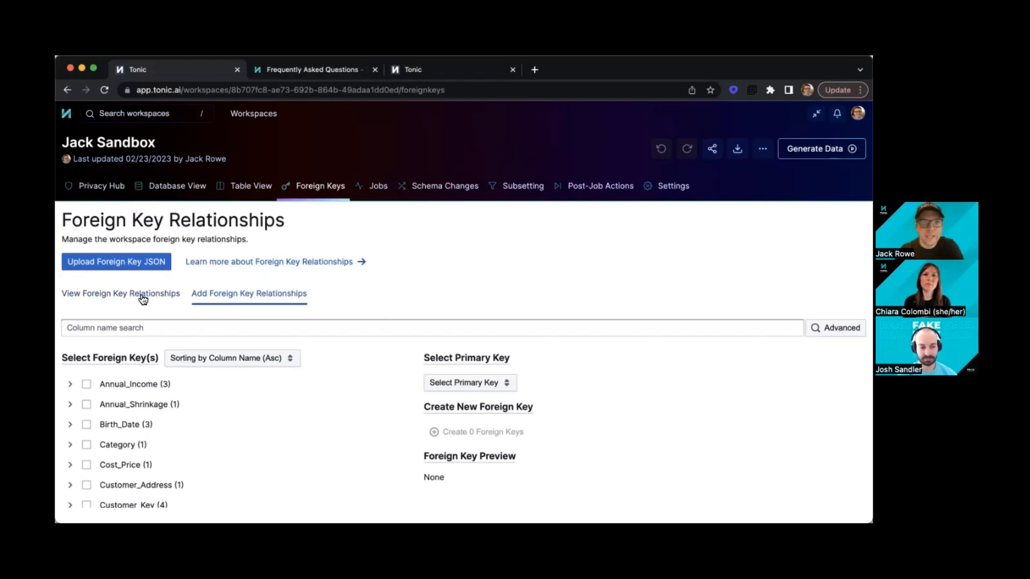
click(435, 198)
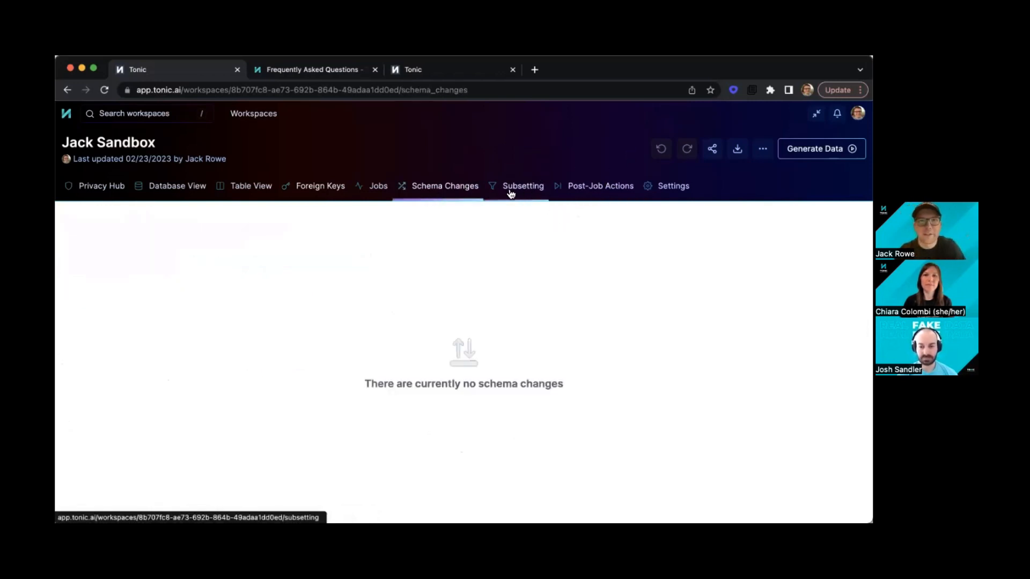
click(416, 69)
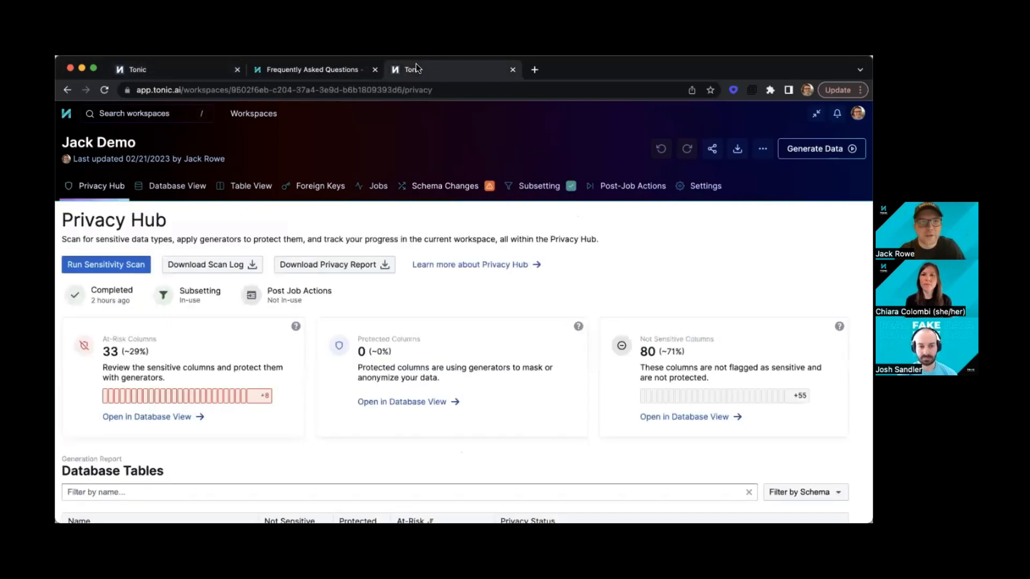
click(459, 188)
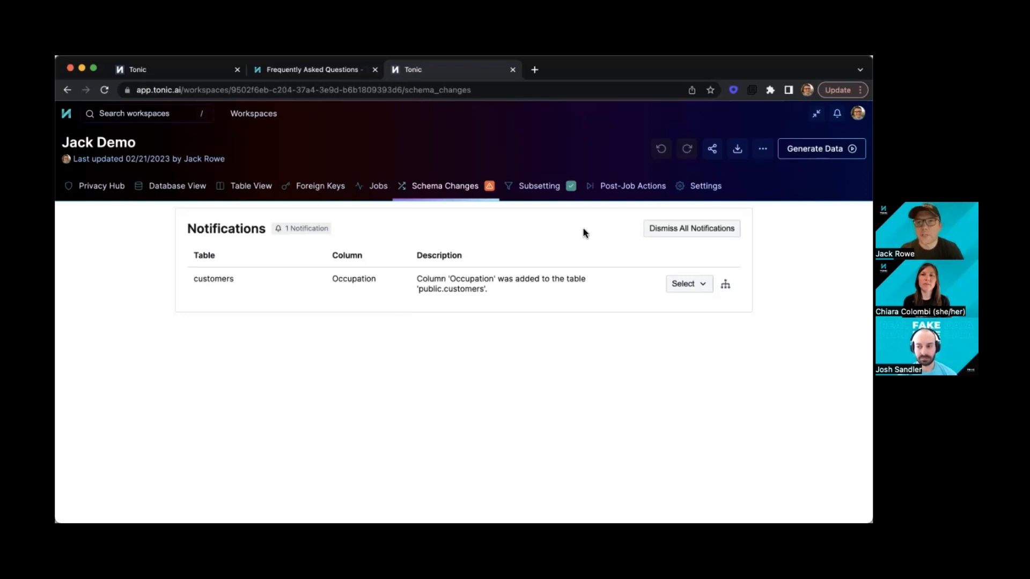
Examine the demo workspace's source server settings, including the option to block data generation if schema changes are detected.
click(697, 188)
scroll(542, 275, down, 2)
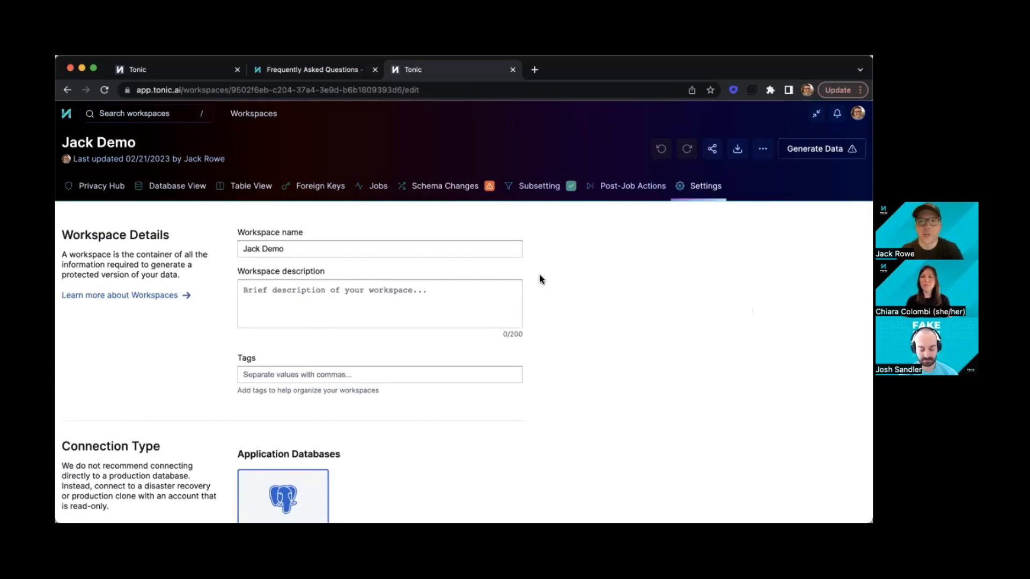
scroll(539, 275, down, 10)
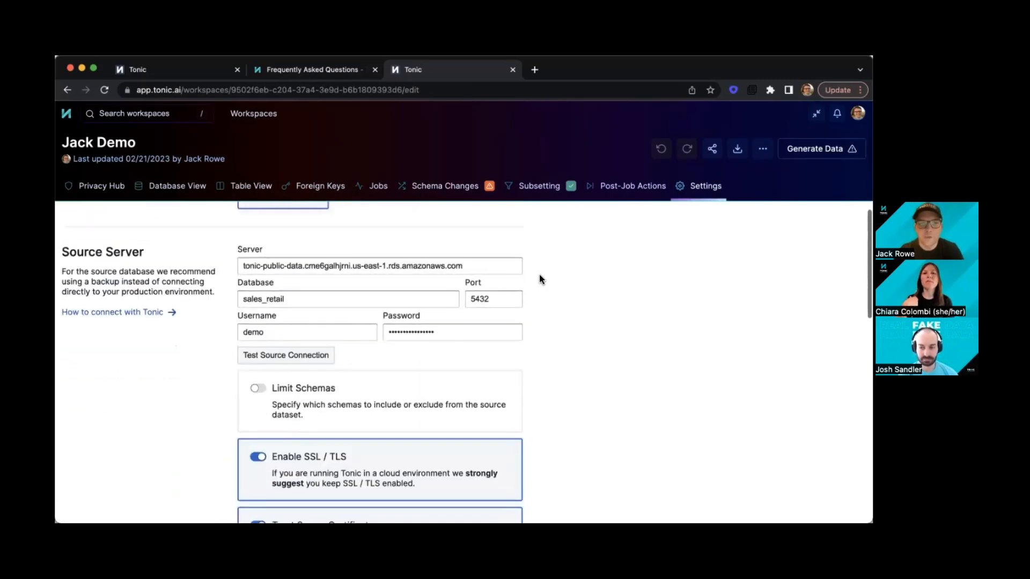
scroll(539, 279, down, 3)
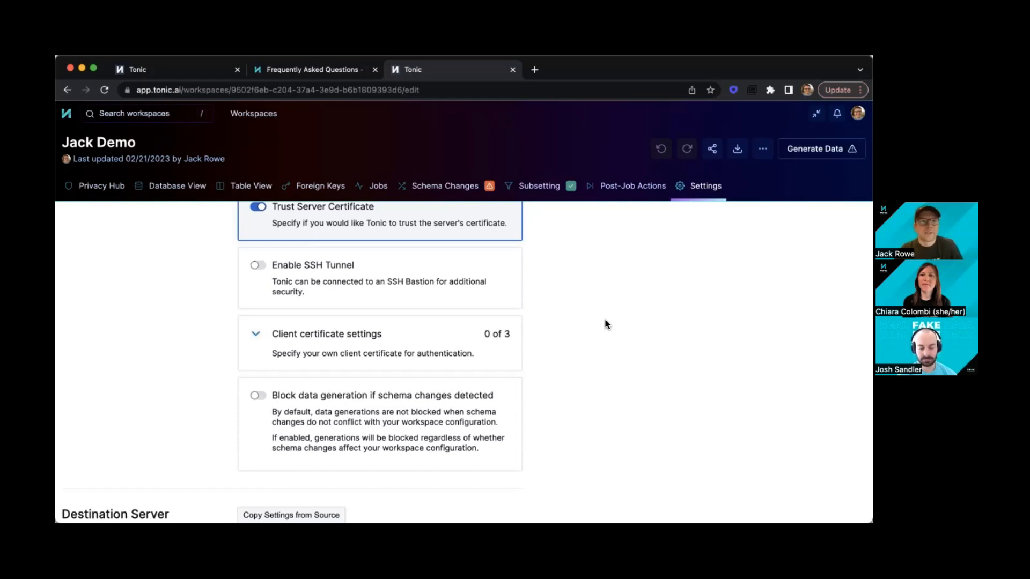
Return to the sandbox workspace's customers table and try to generate data from it.
click(175, 68)
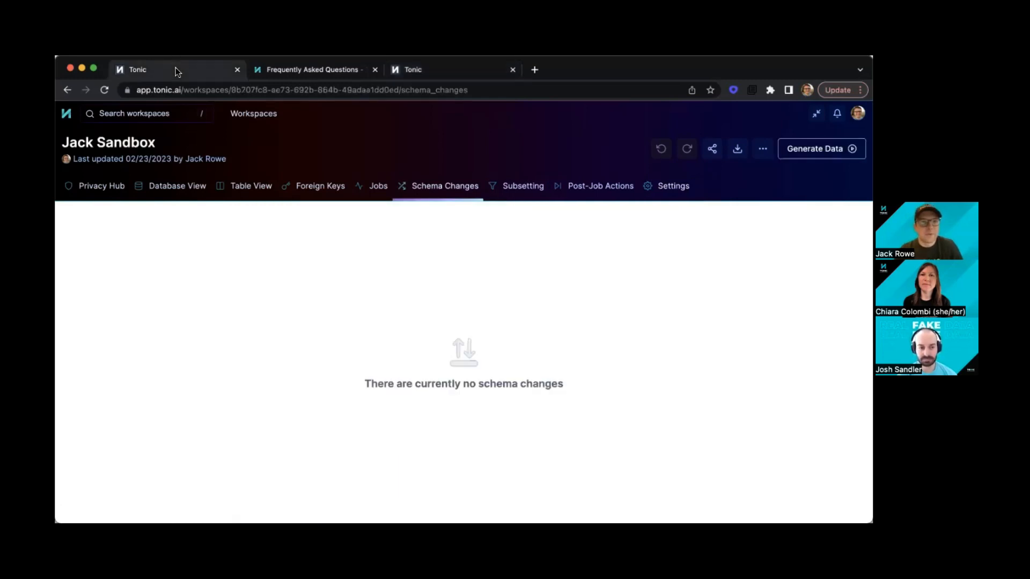
click(252, 187)
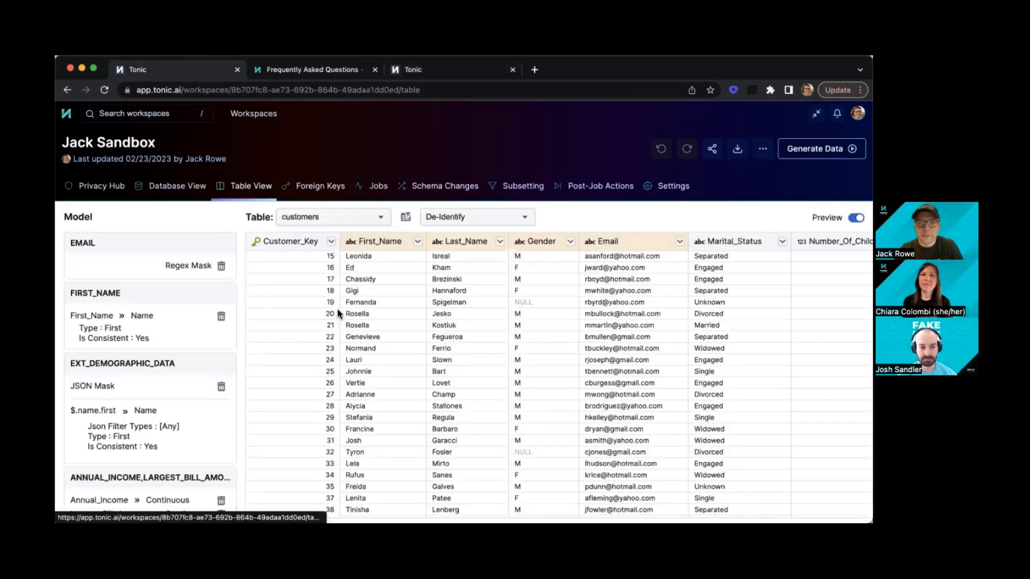
scroll(338, 313, right, 5)
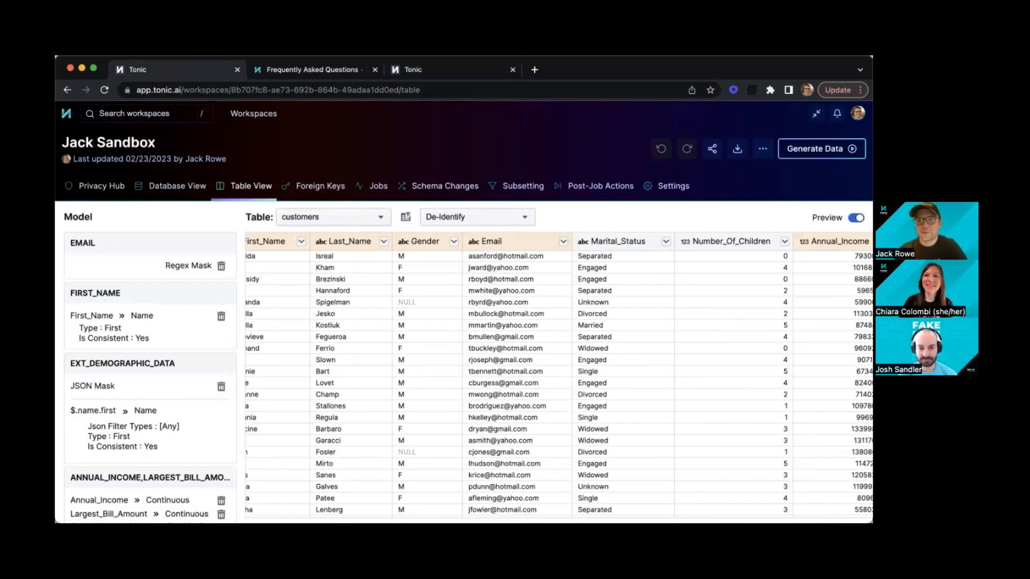
click(821, 150)
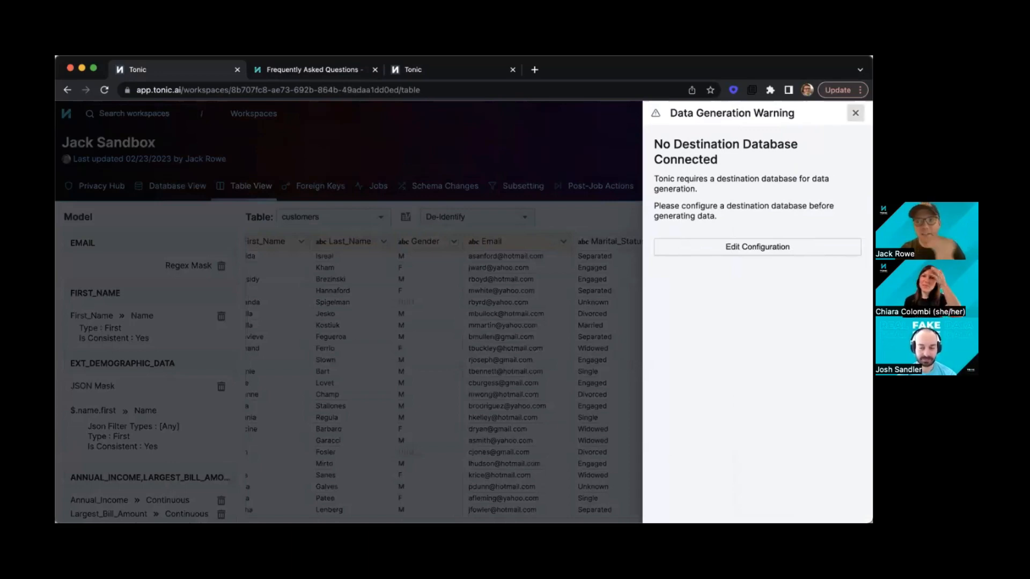
click(855, 113)
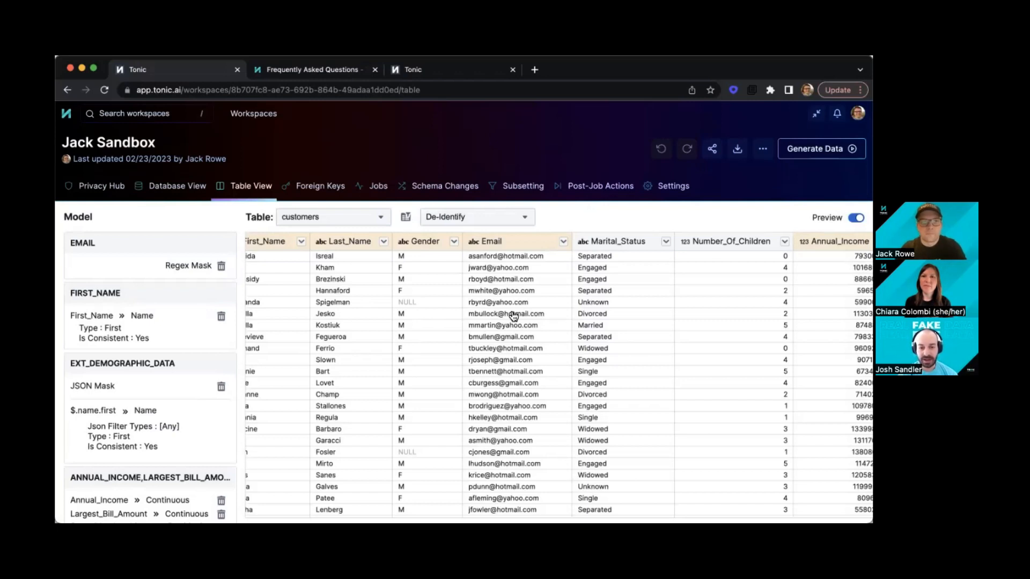
Review the First_Name column's generator options and compare the customers table's original data with its preview.
scroll(508, 315, left, 4)
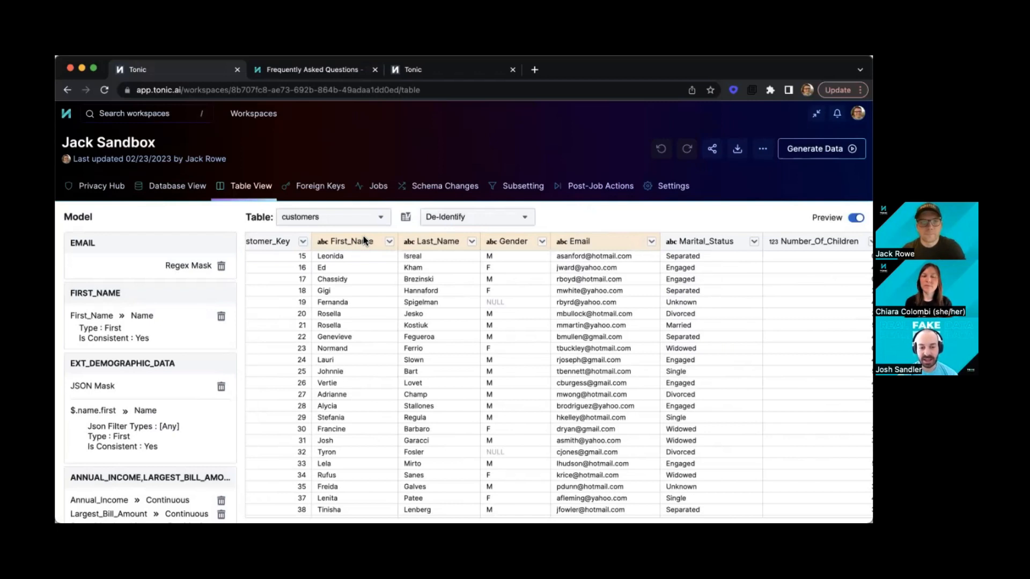
scroll(363, 238, left, 2)
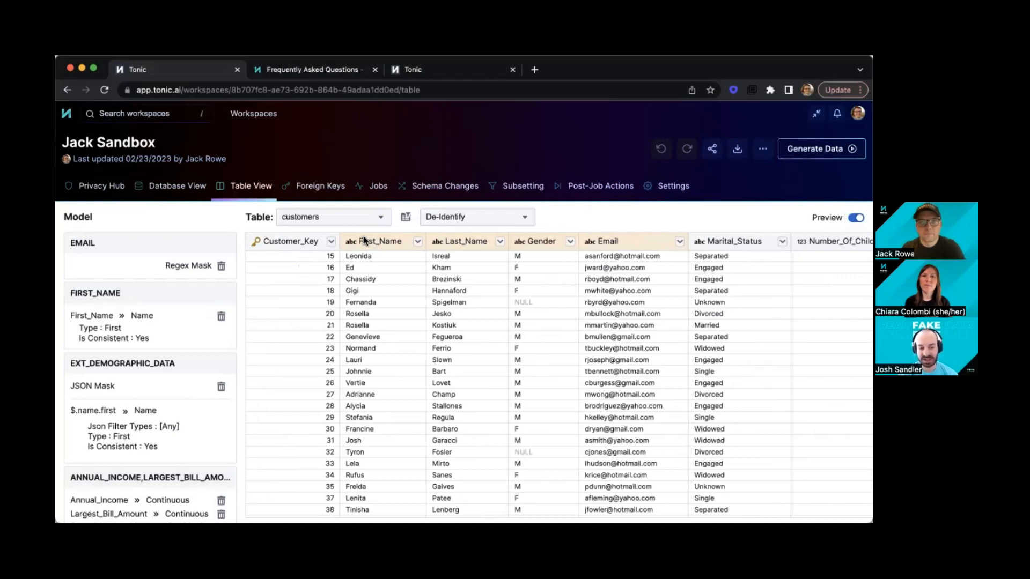
click(418, 241)
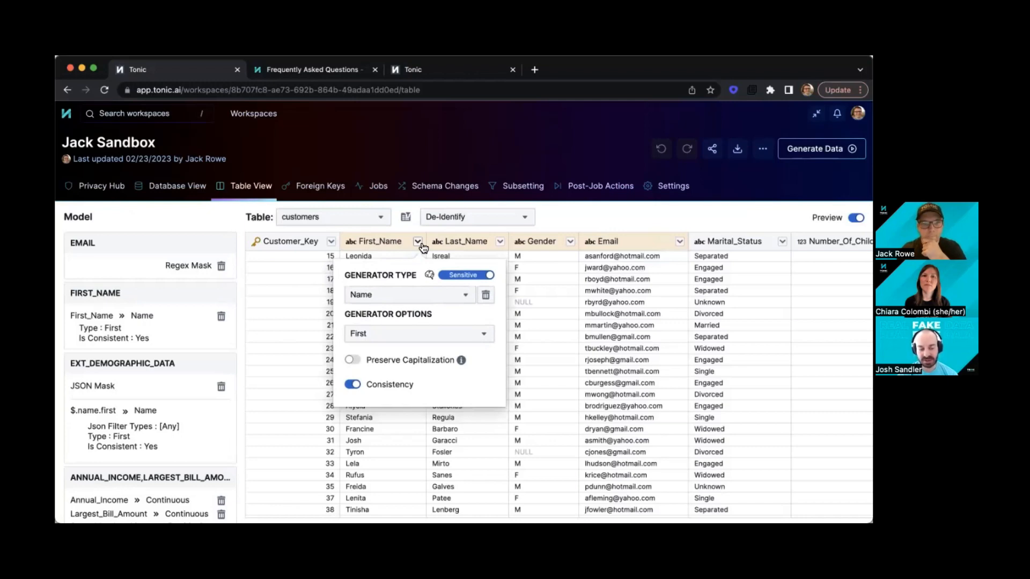
click(419, 242)
click(856, 218)
click(855, 218)
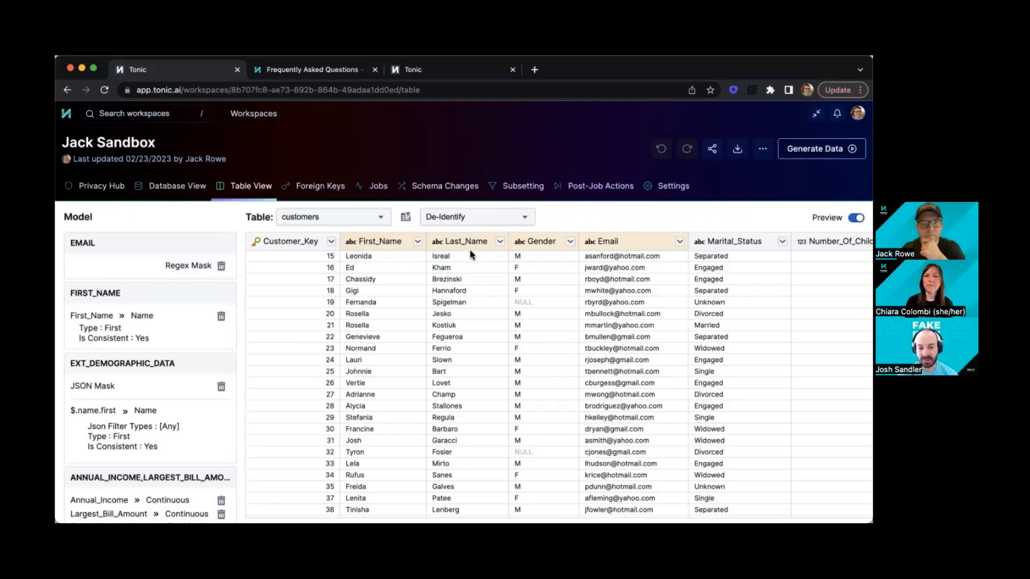
Change the First_Name column's generator to Character Scramble with Consistency on.
click(415, 242)
click(390, 300)
click(393, 295)
click(391, 294)
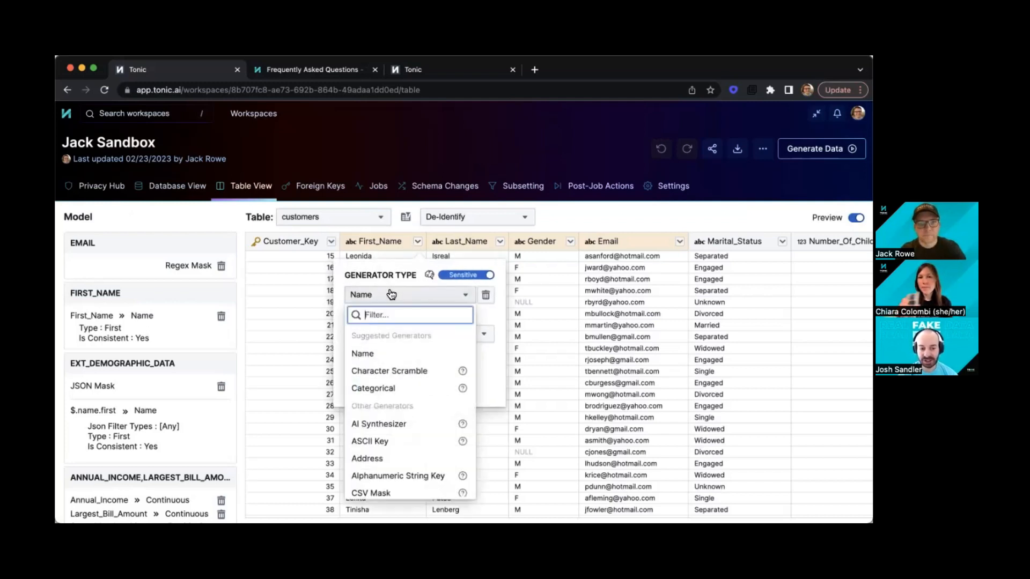
click(369, 369)
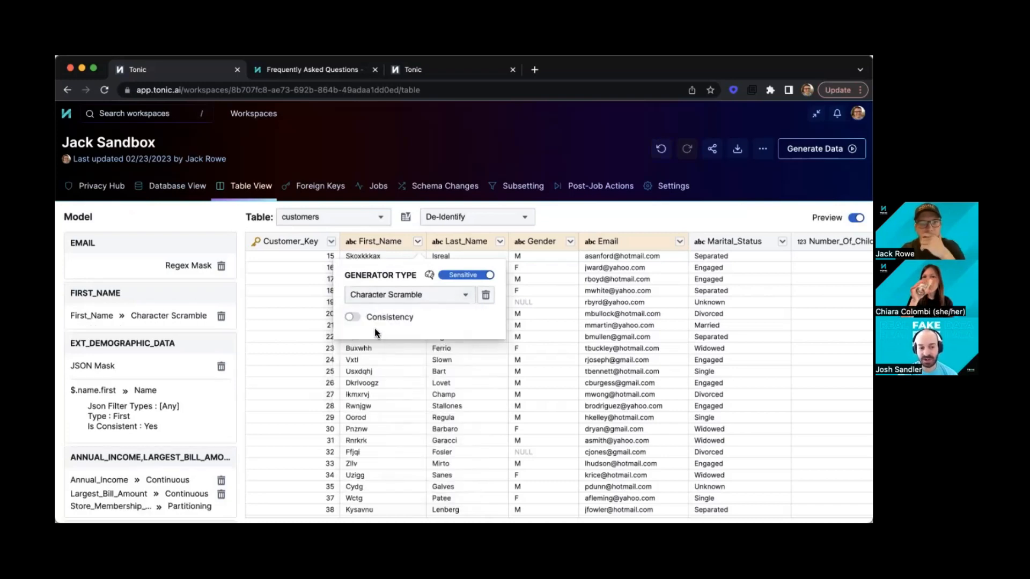
click(353, 317)
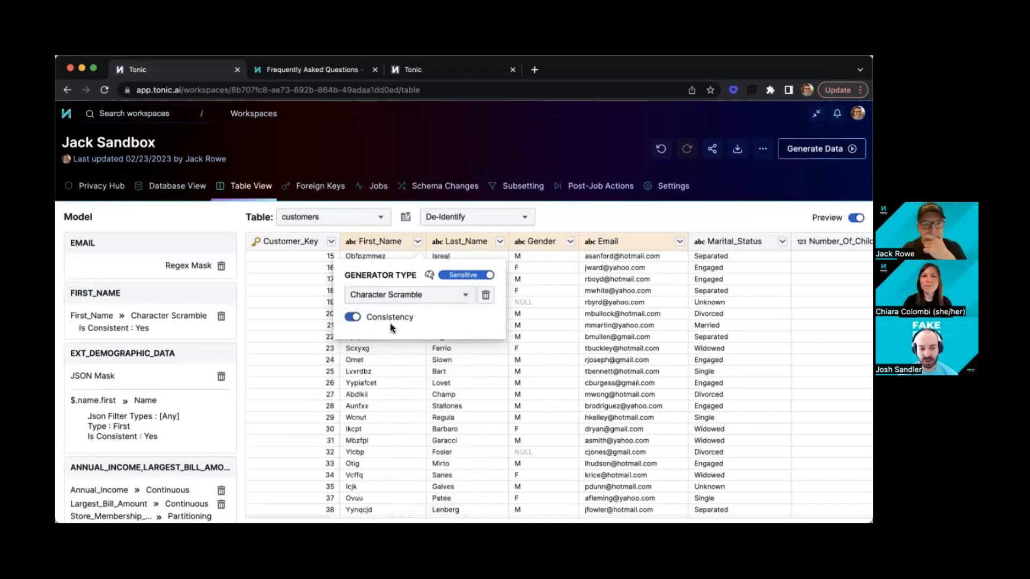
click(390, 228)
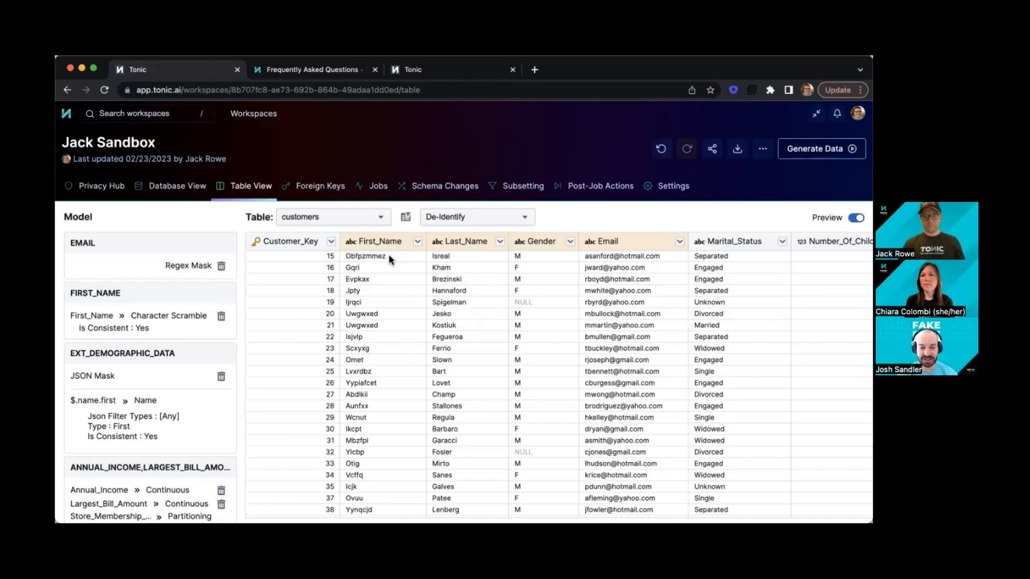
Look through the remaining columns of the previewed customers table, such as Annual_Income, Largest_Bill_Amount and Birth_Date.
scroll(471, 275, right, 8)
scroll(471, 276, right, 10)
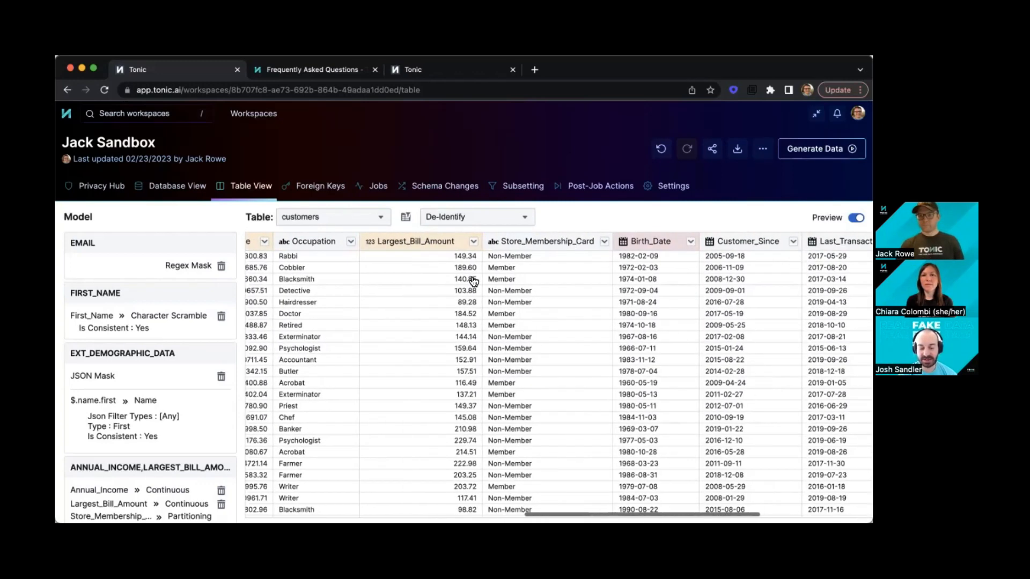
scroll(471, 279, right, 8)
scroll(471, 279, left, 5)
scroll(471, 279, left, 10)
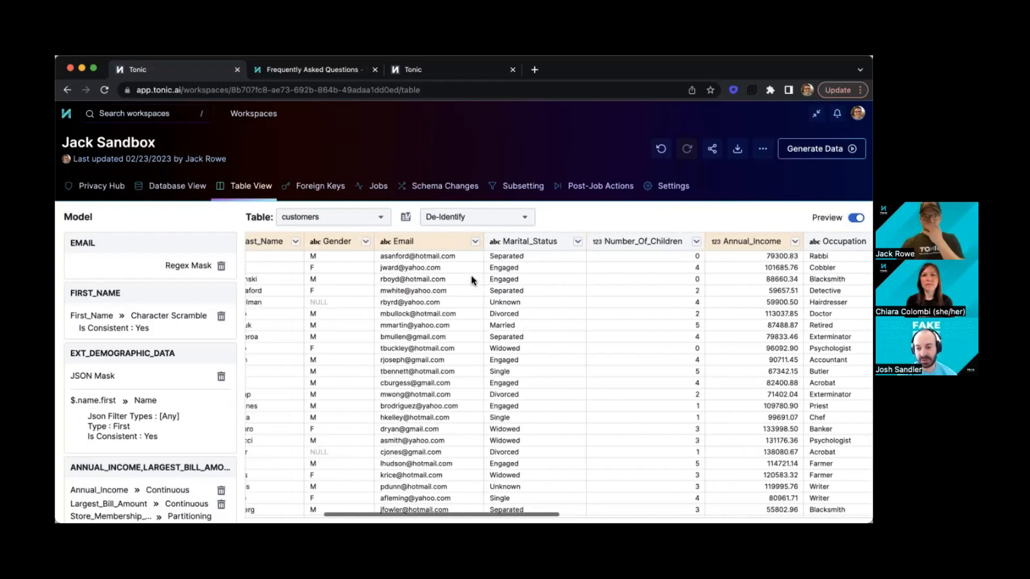